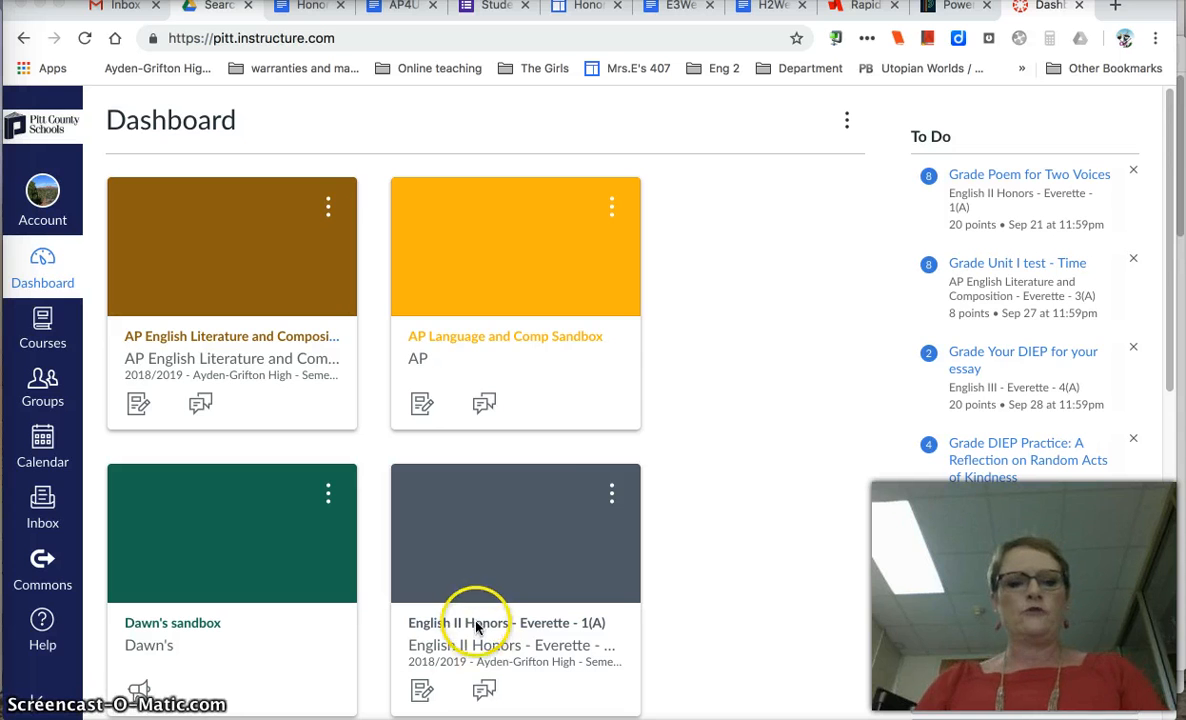
- In the English II Honors course, start a new module named "Things Fall Apart Independent Reading Assignment"
click(476, 624)
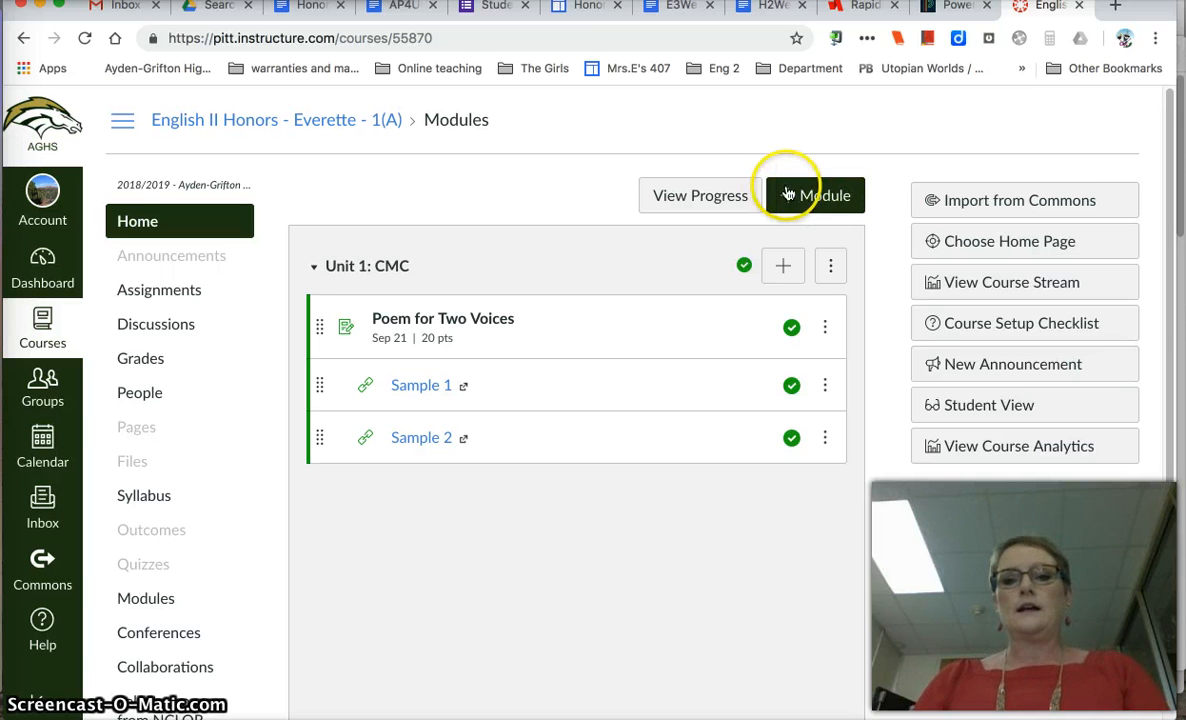
click(830, 194)
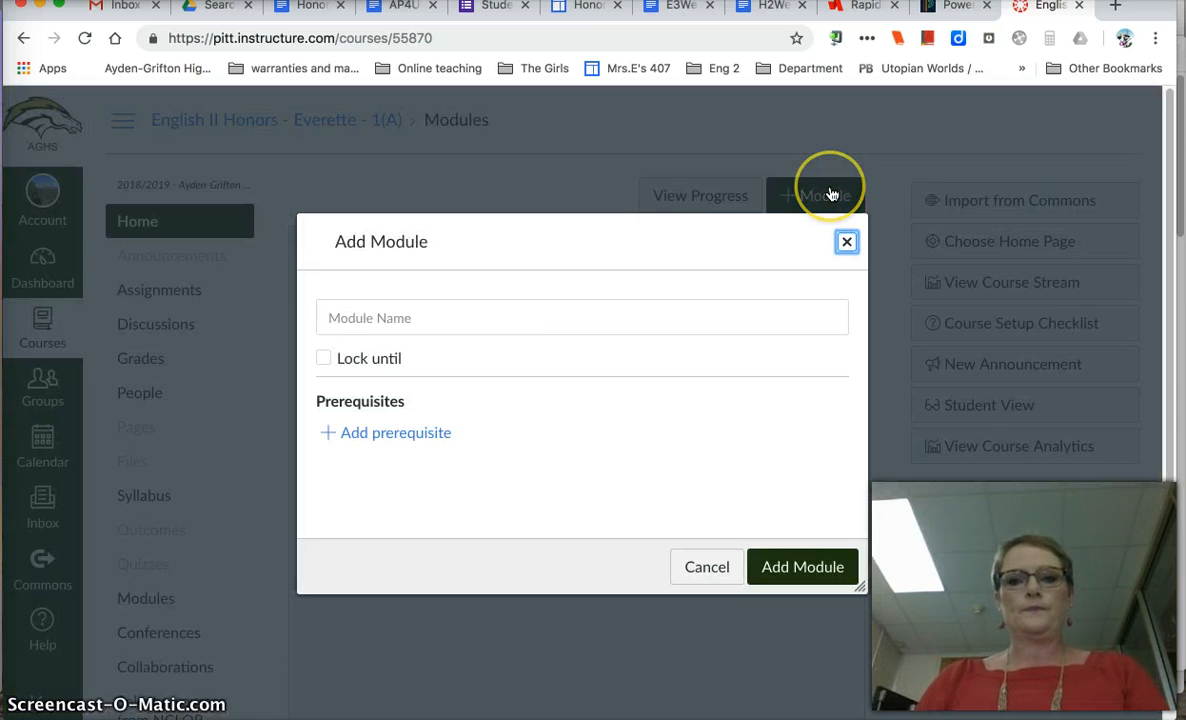
click(516, 302)
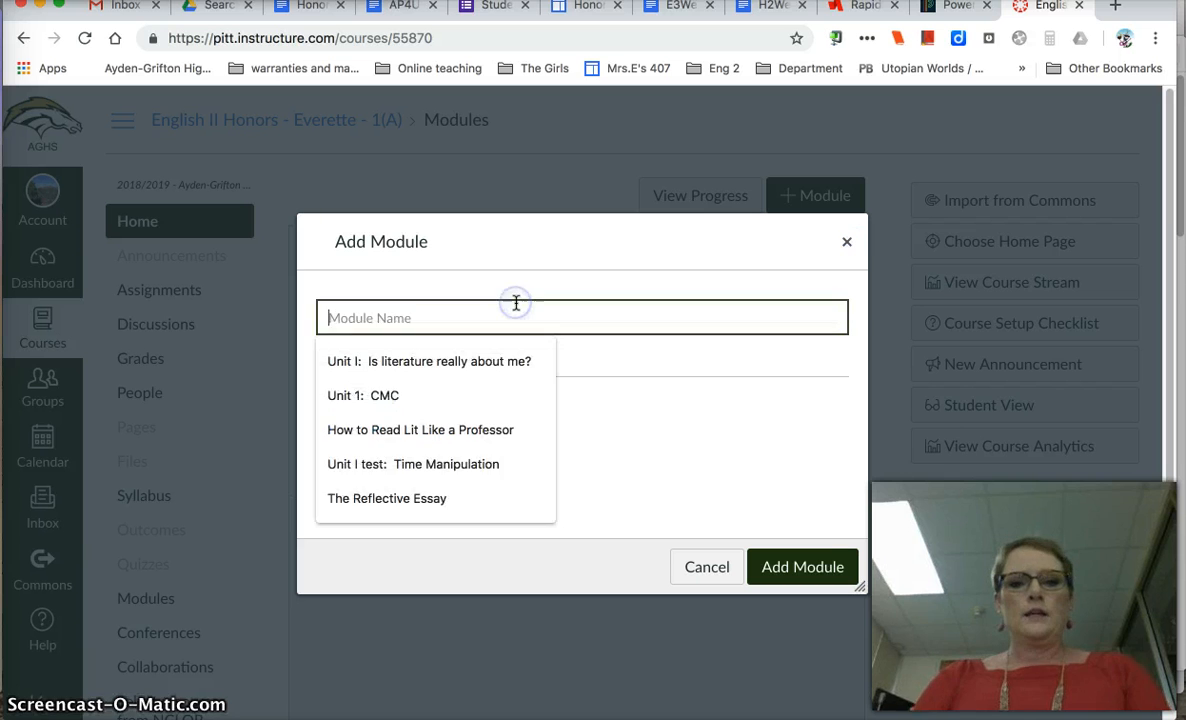
text(Things Fall)
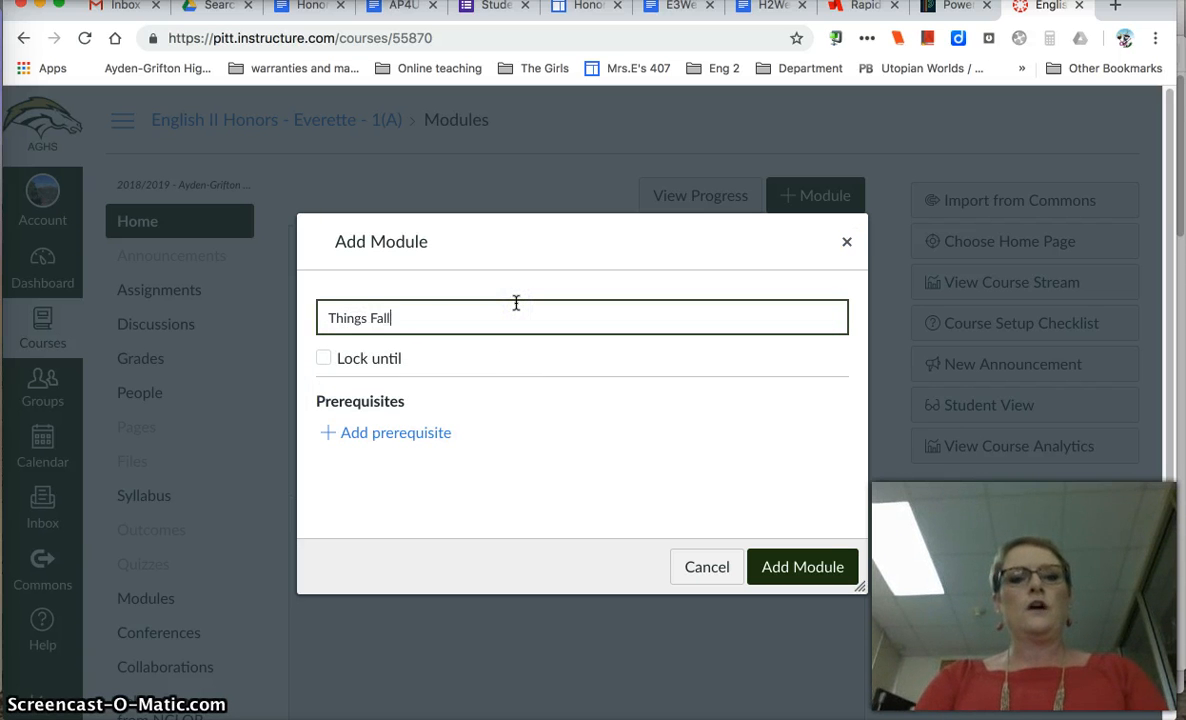
text( Apart Indpe)
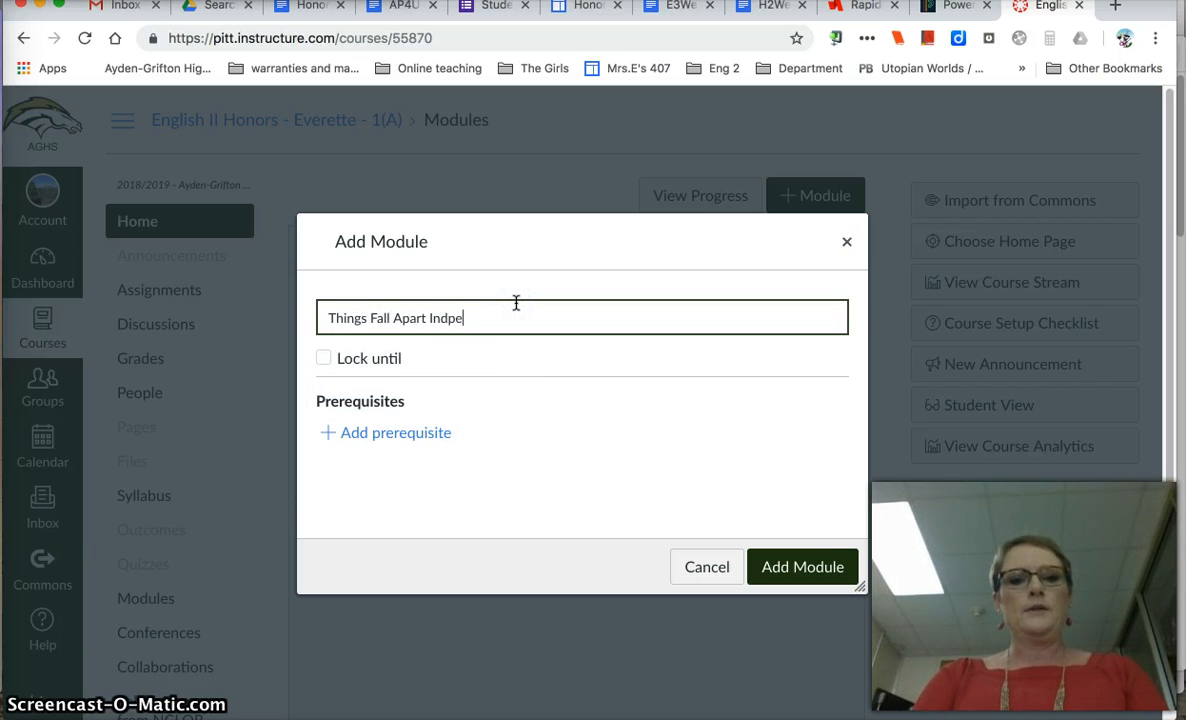
key(BackSpace)
key(BackSpace)
text(epend)
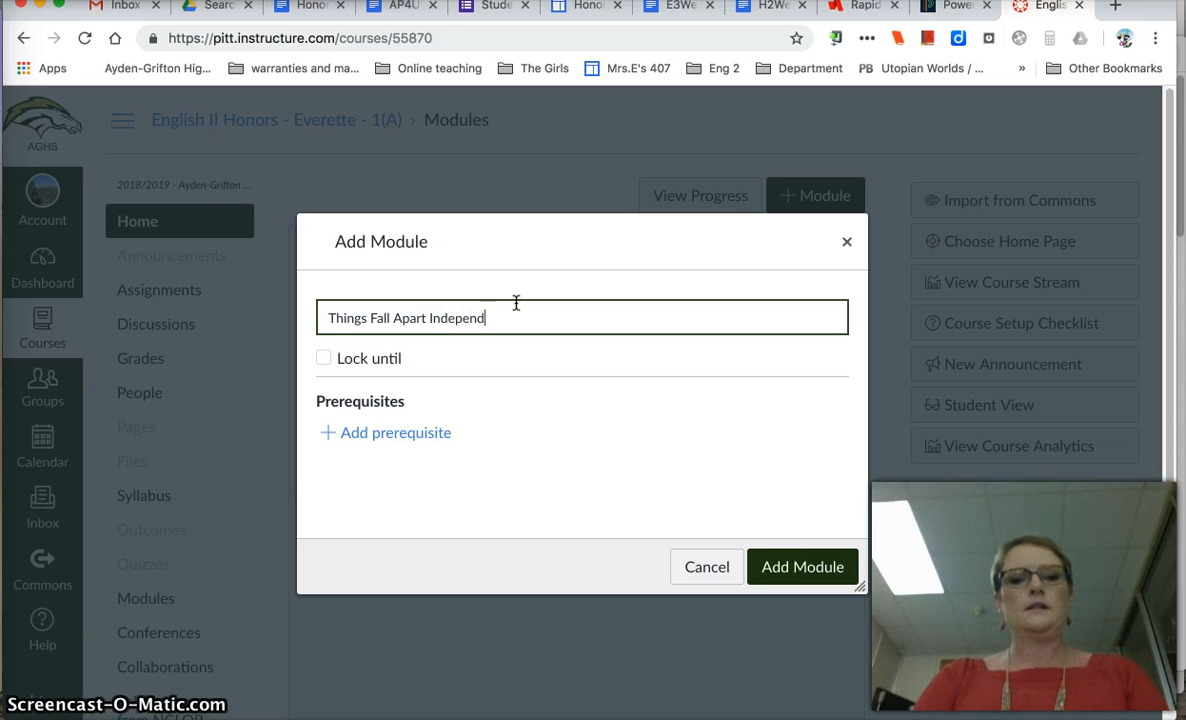
text(ent Reading Assignment)
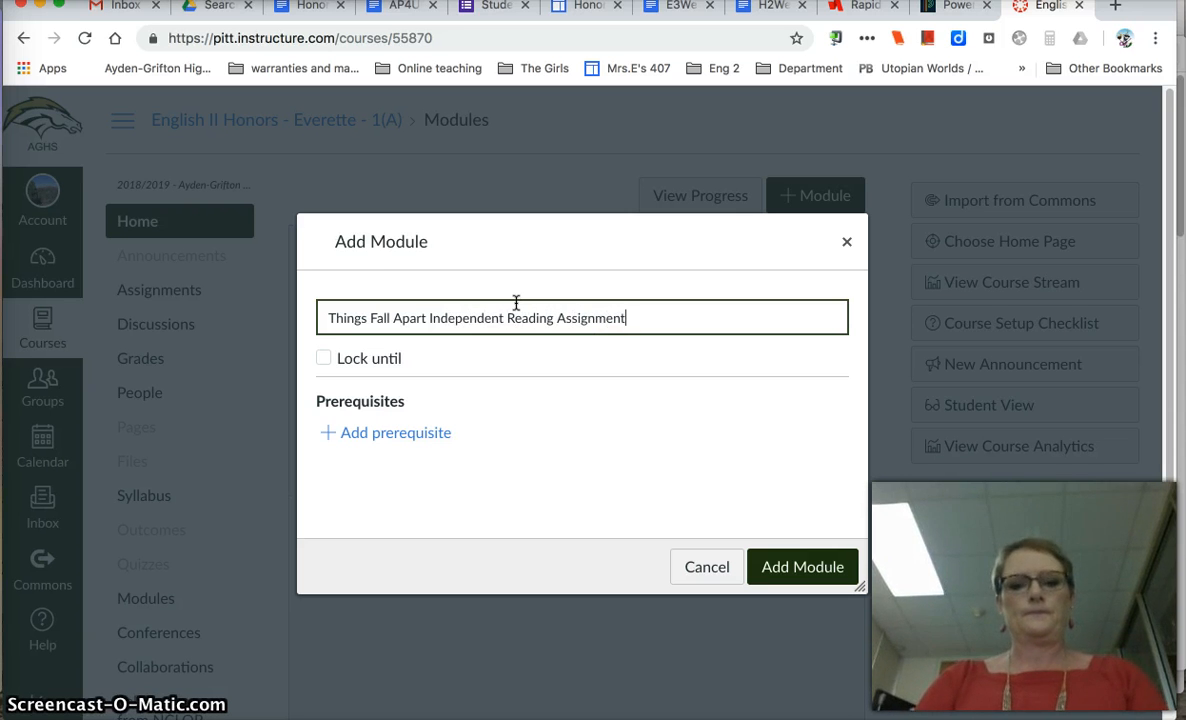
click(805, 570)
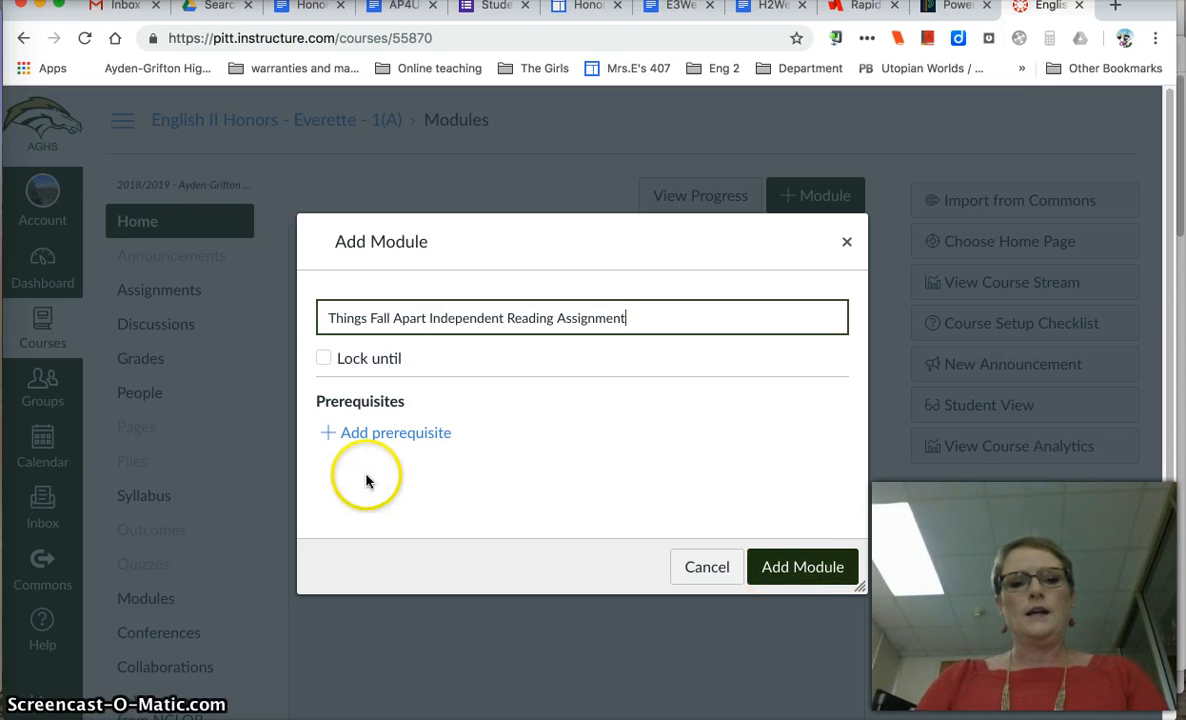
- Try out the Lock until option and a Unit 1: CMC prerequisite for the new module, removing both again
click(323, 359)
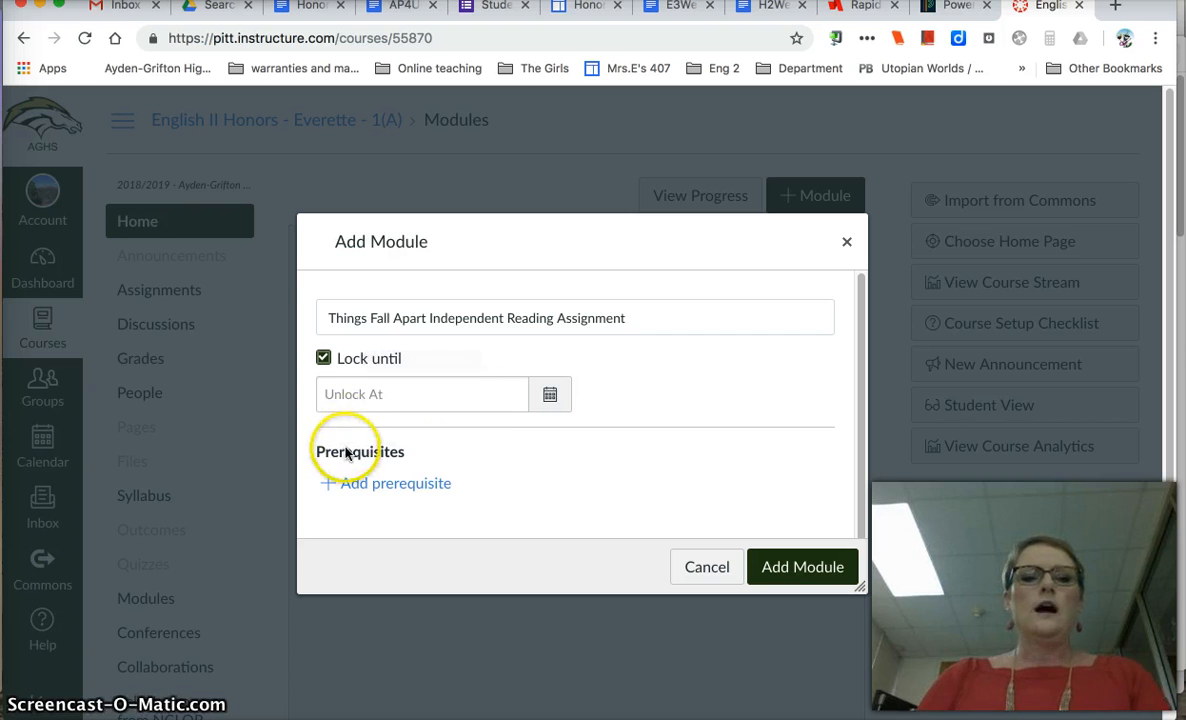
click(322, 359)
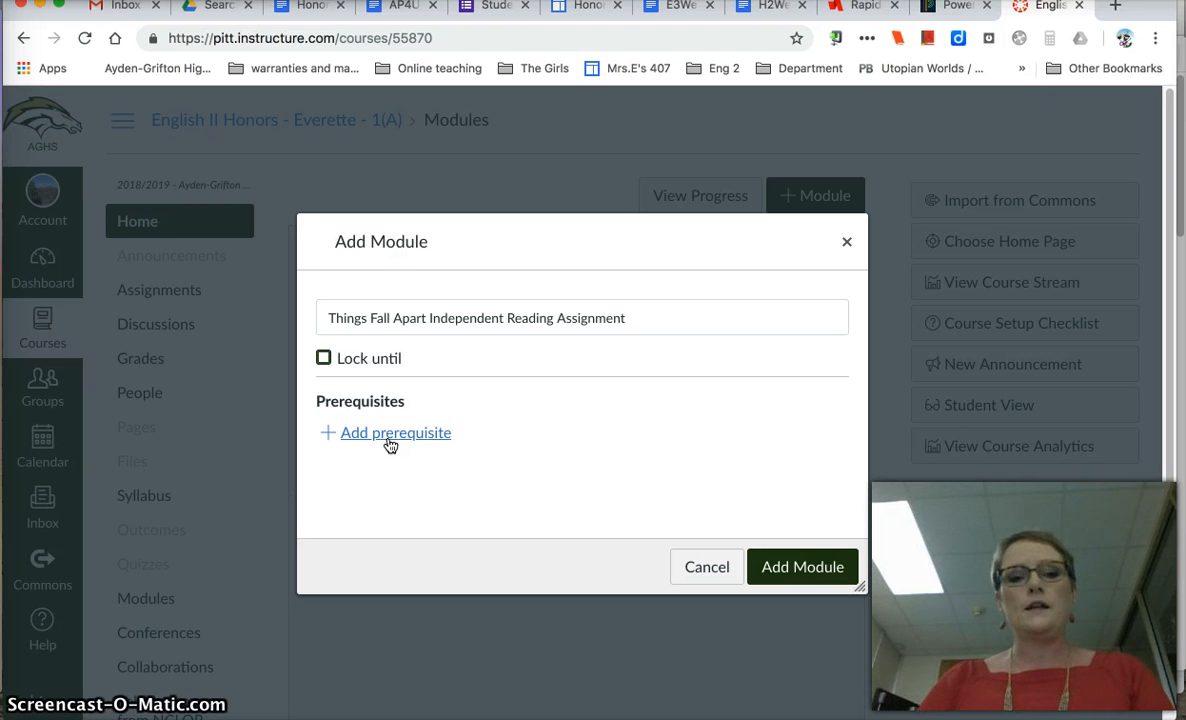
click(390, 434)
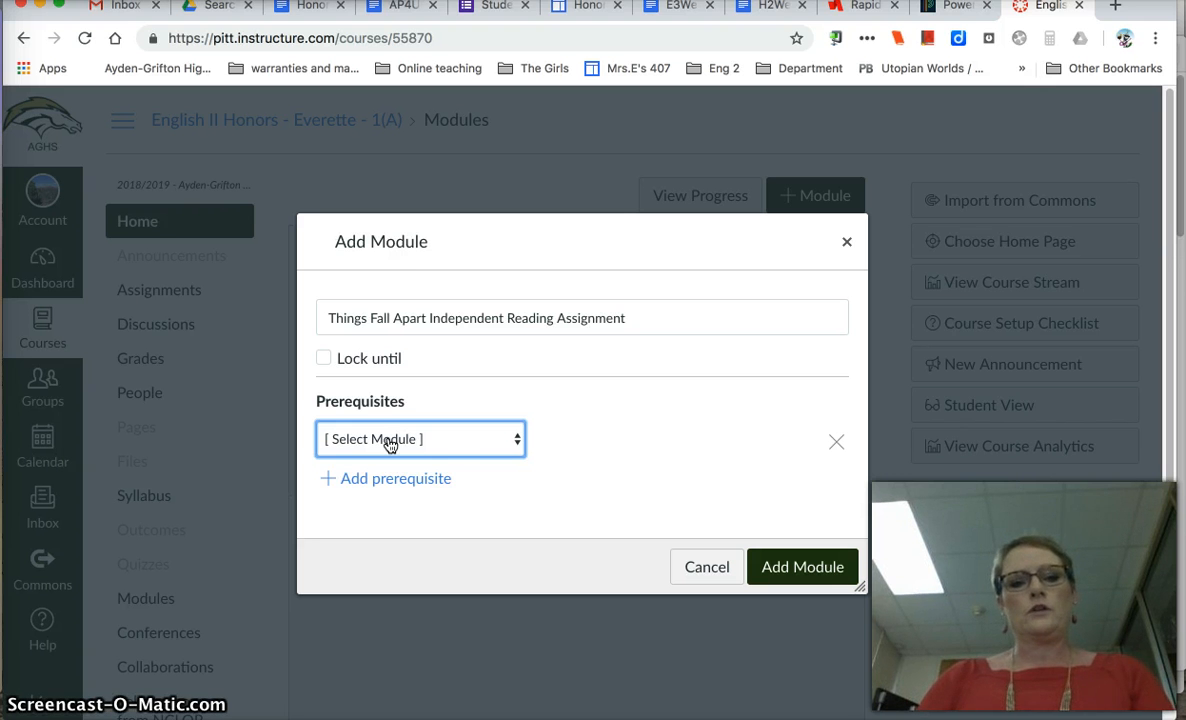
click(513, 439)
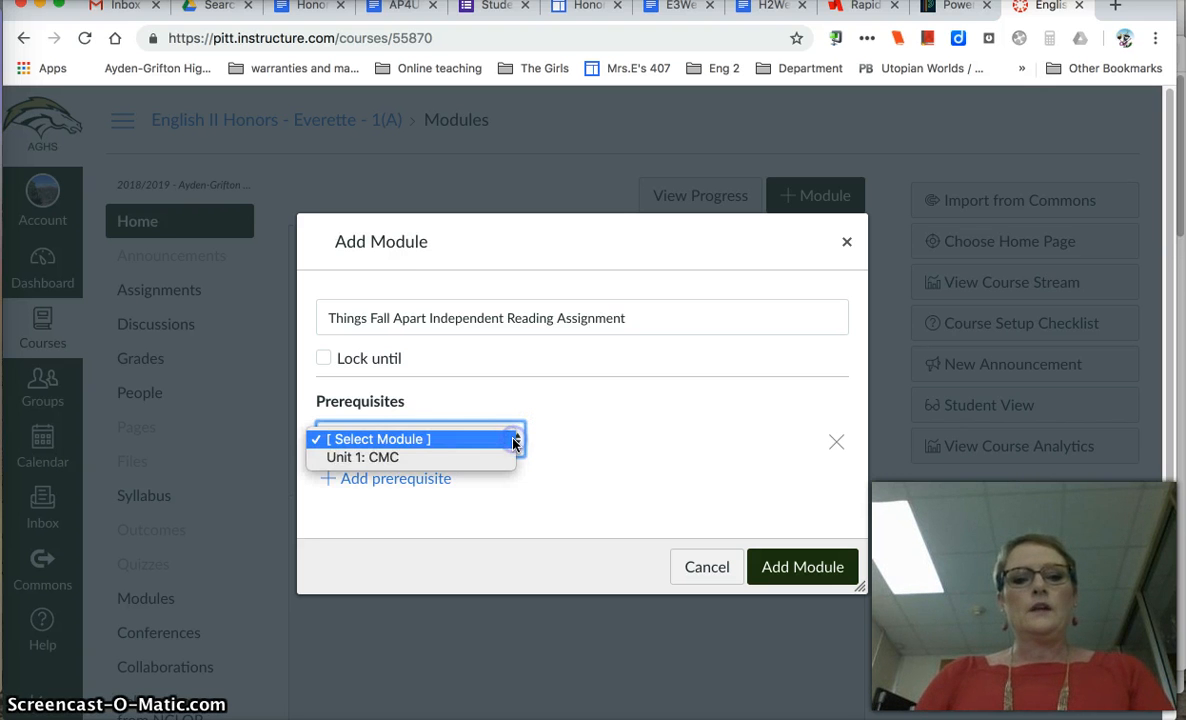
click(372, 457)
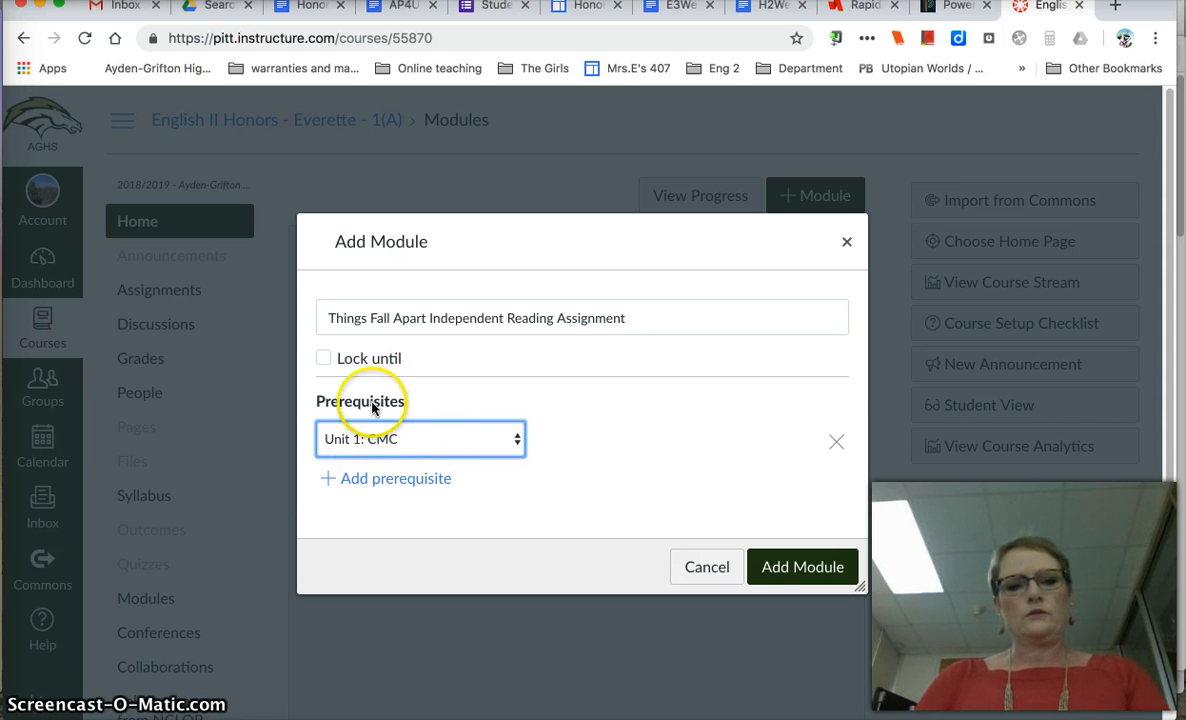
click(836, 441)
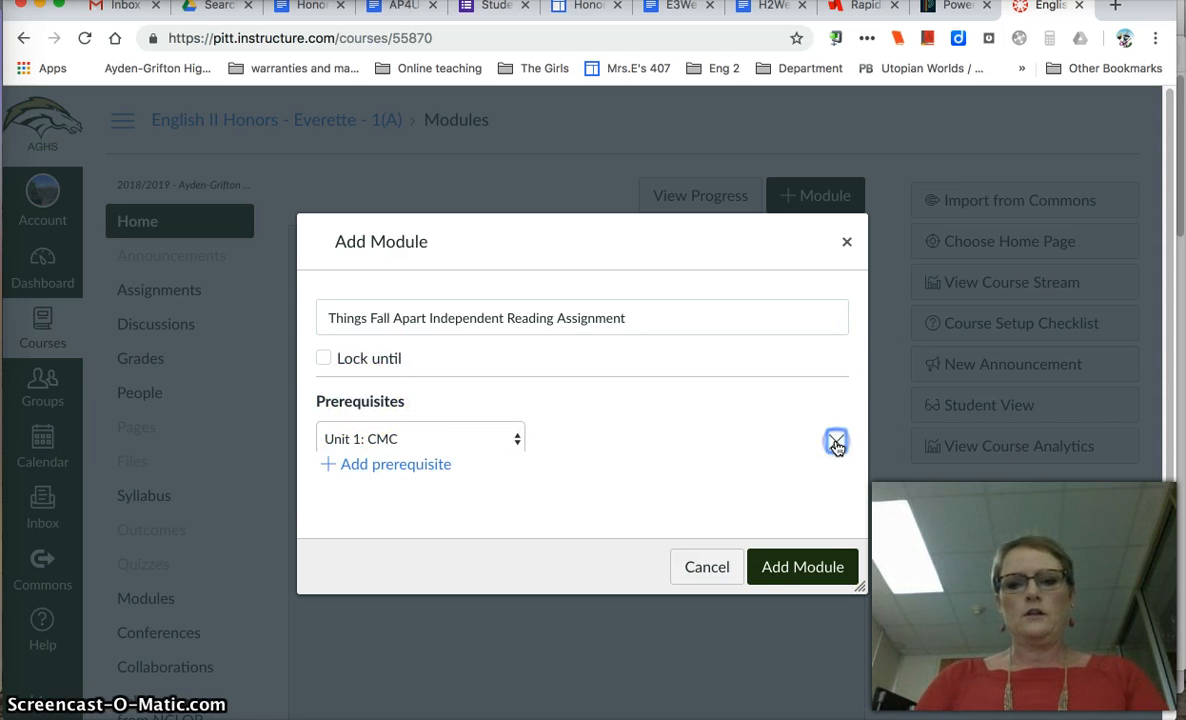
- Create the Things Fall Apart module and open the form for adding an item to it
click(817, 567)
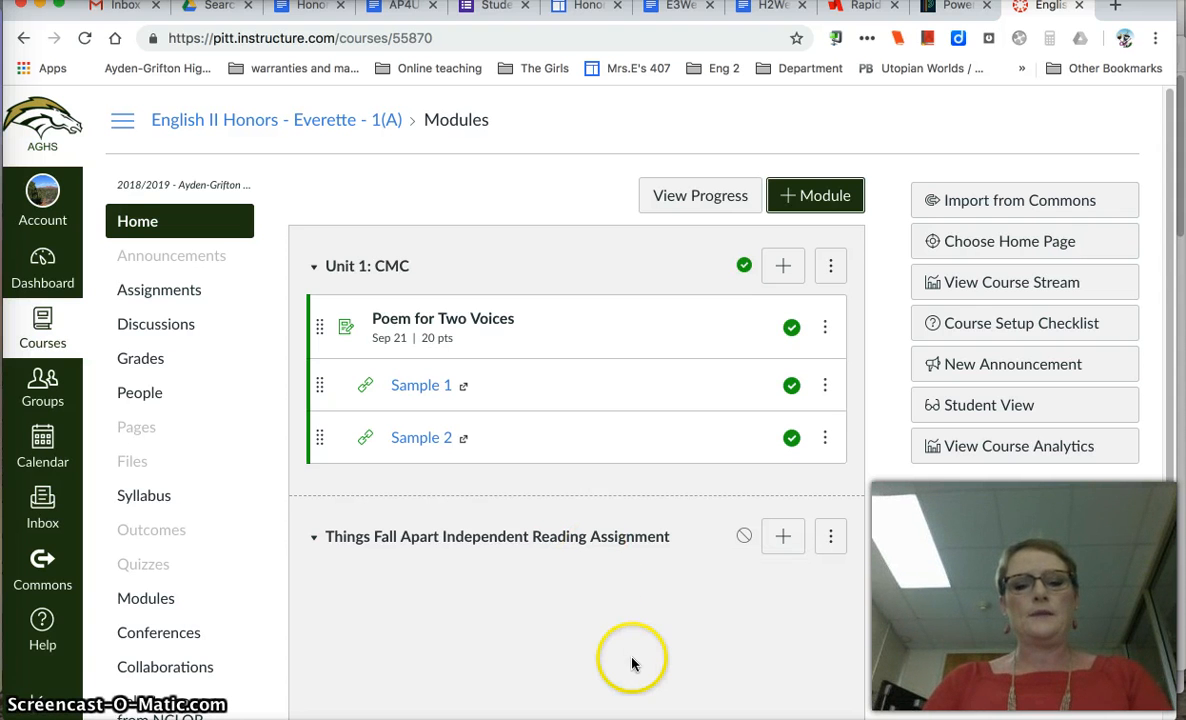
click(785, 538)
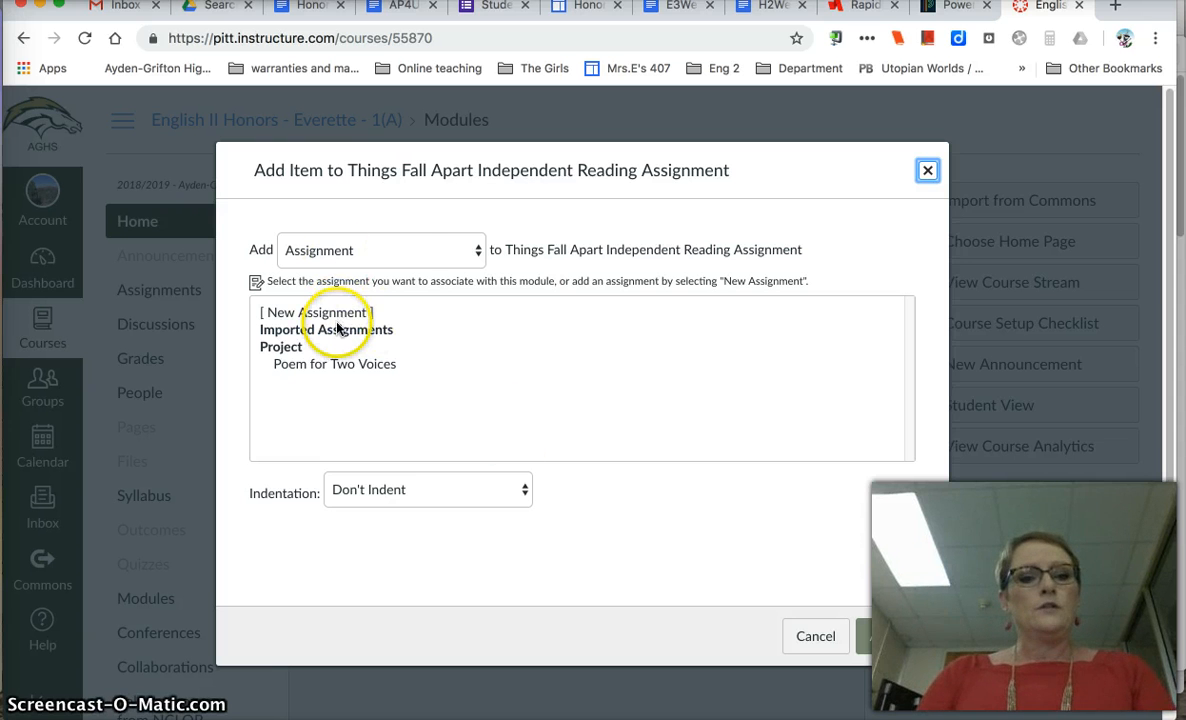
- Review the item types that can be added to the module, from Assignment and Quiz to External Tool
click(477, 250)
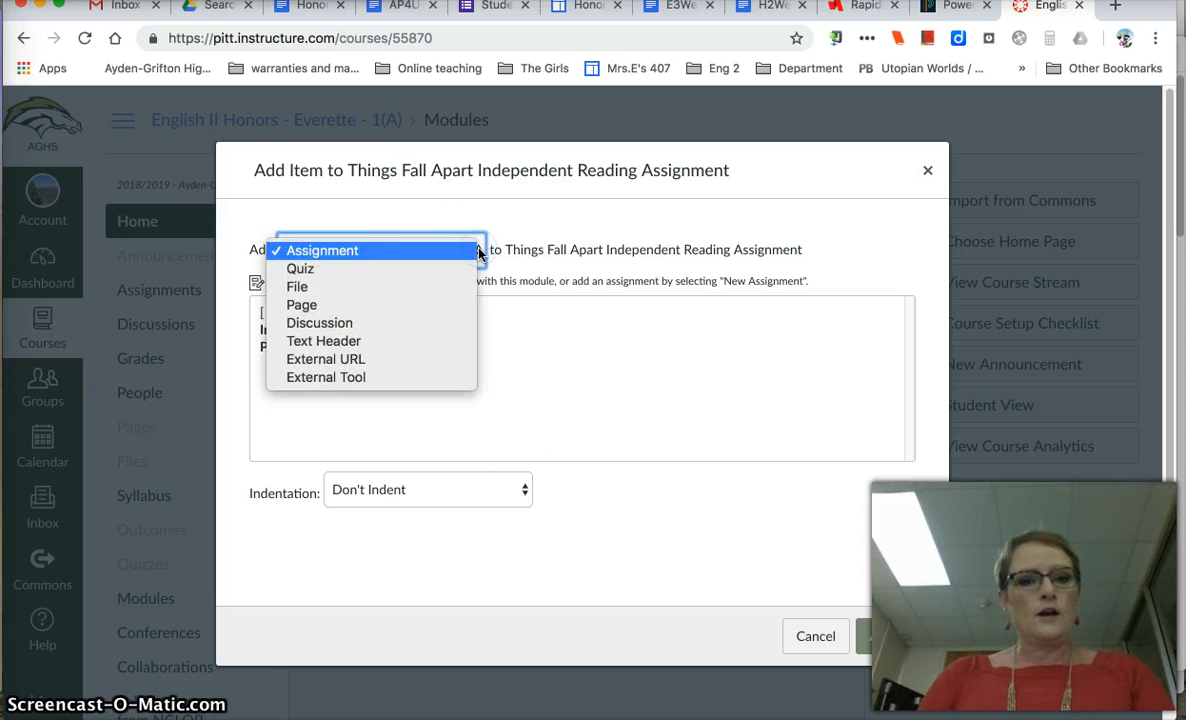
click(341, 289)
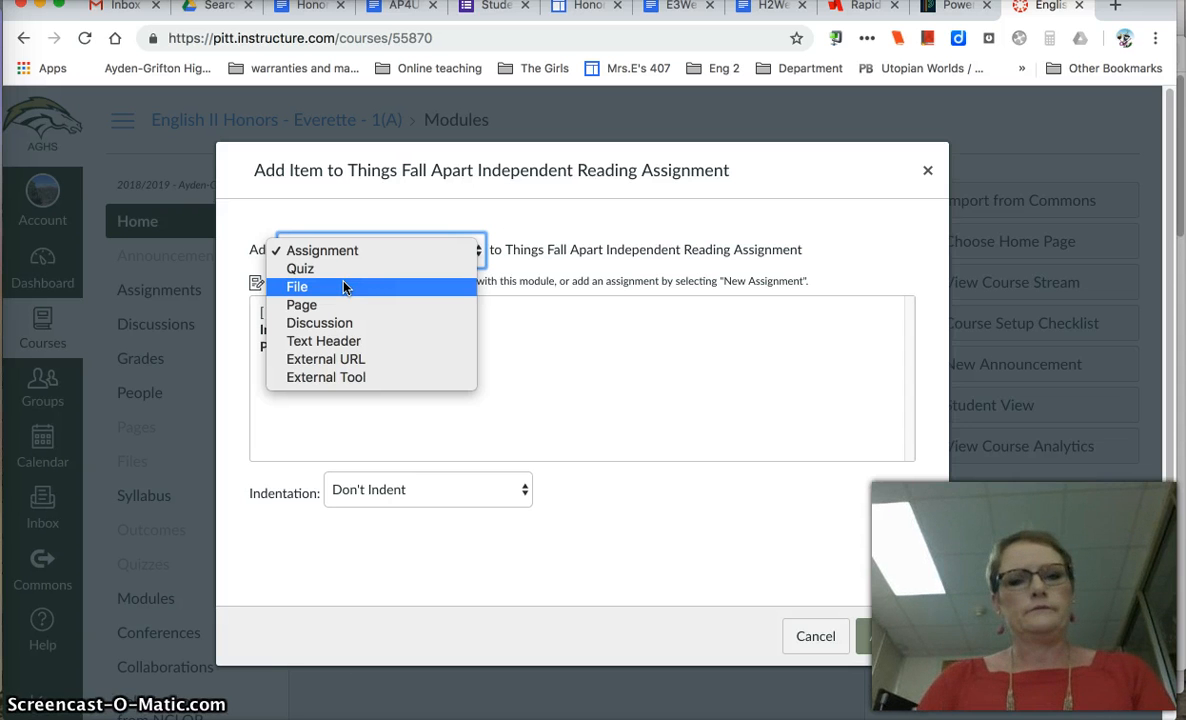
click(334, 309)
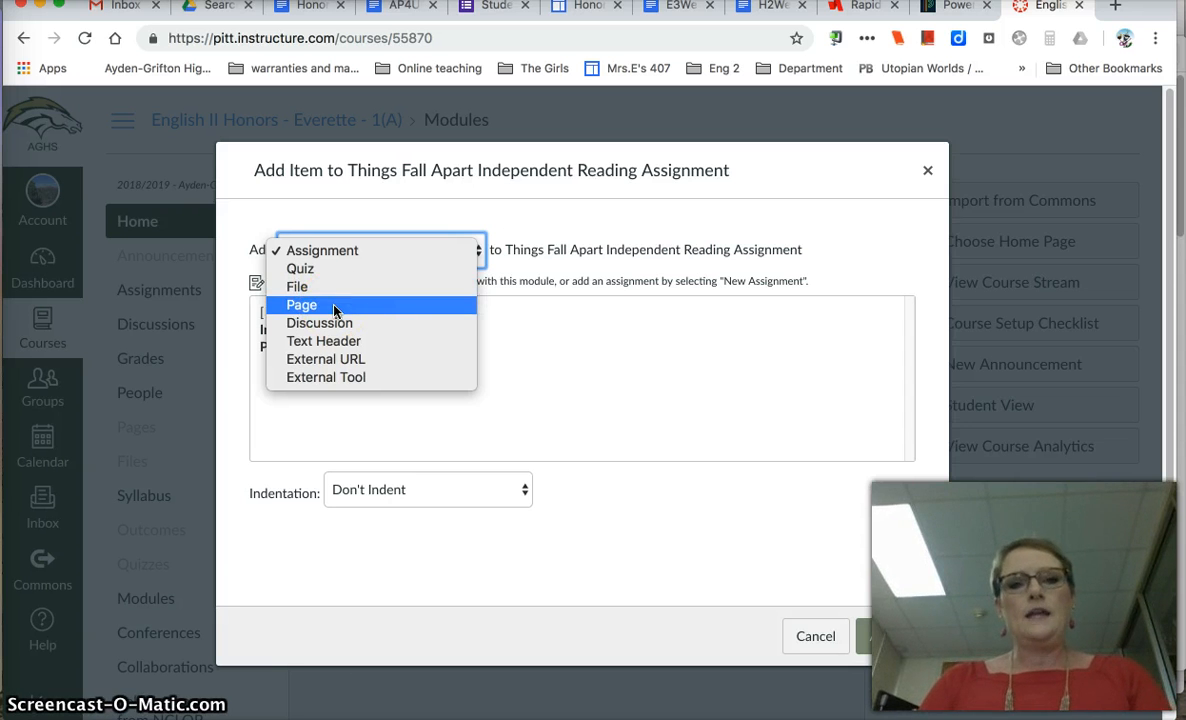
click(334, 309)
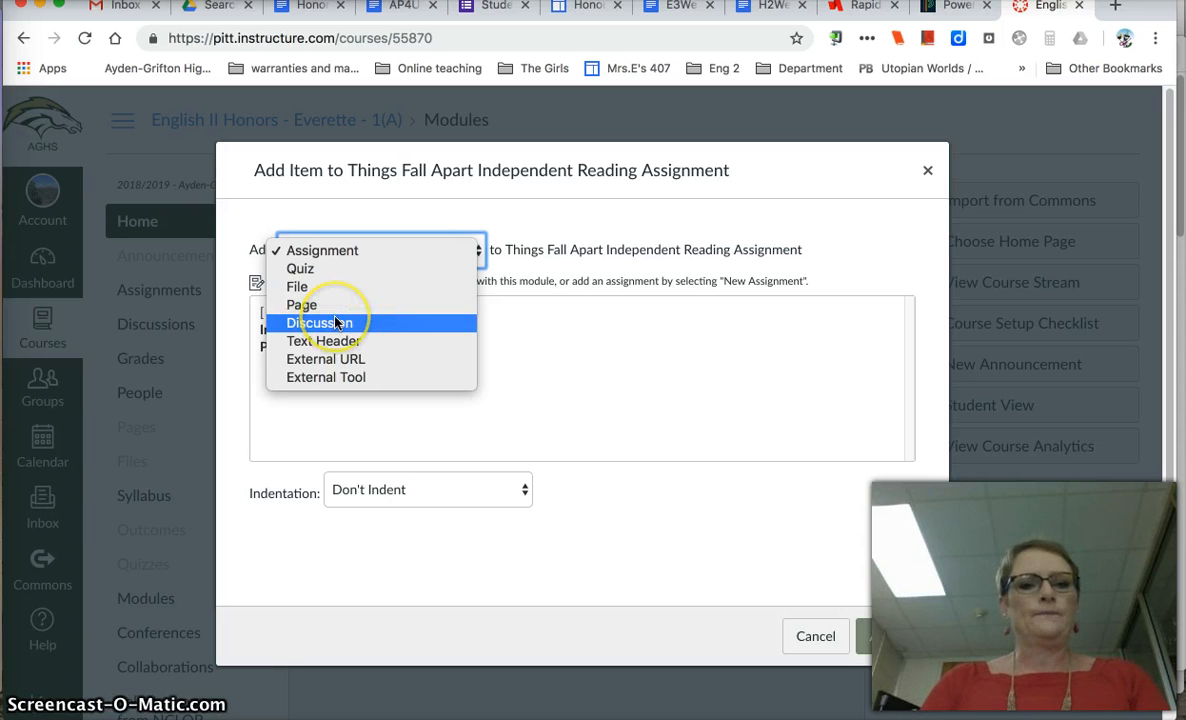
click(337, 324)
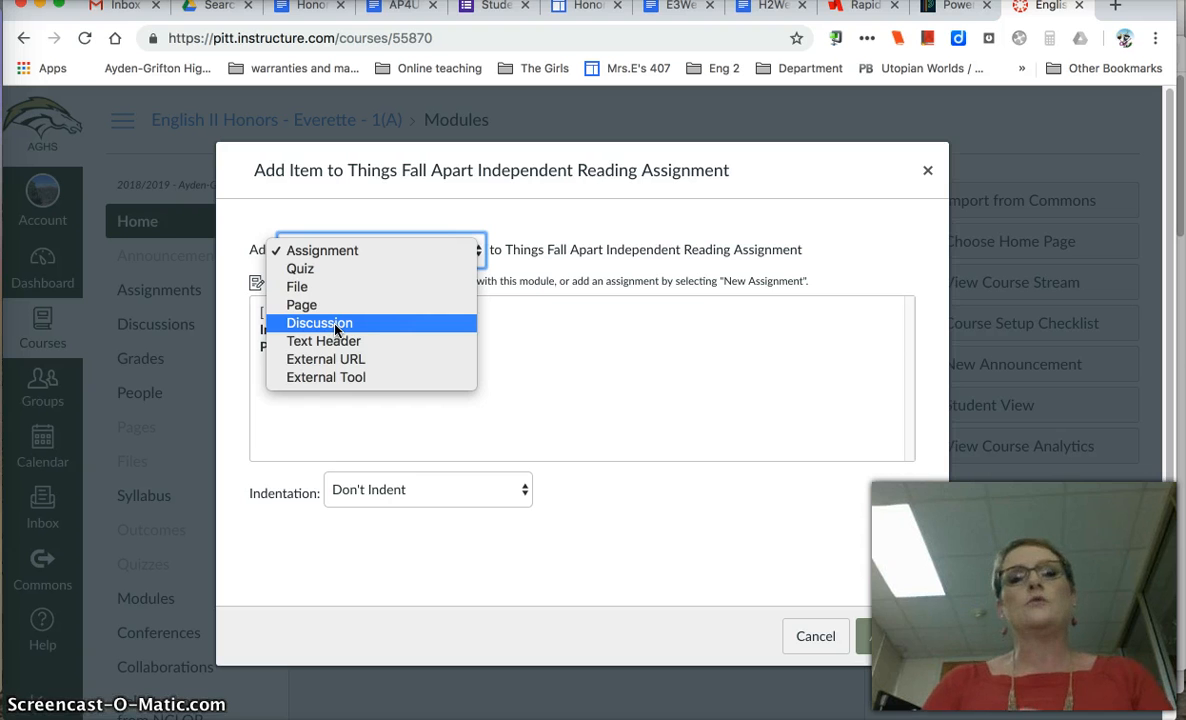
click(335, 342)
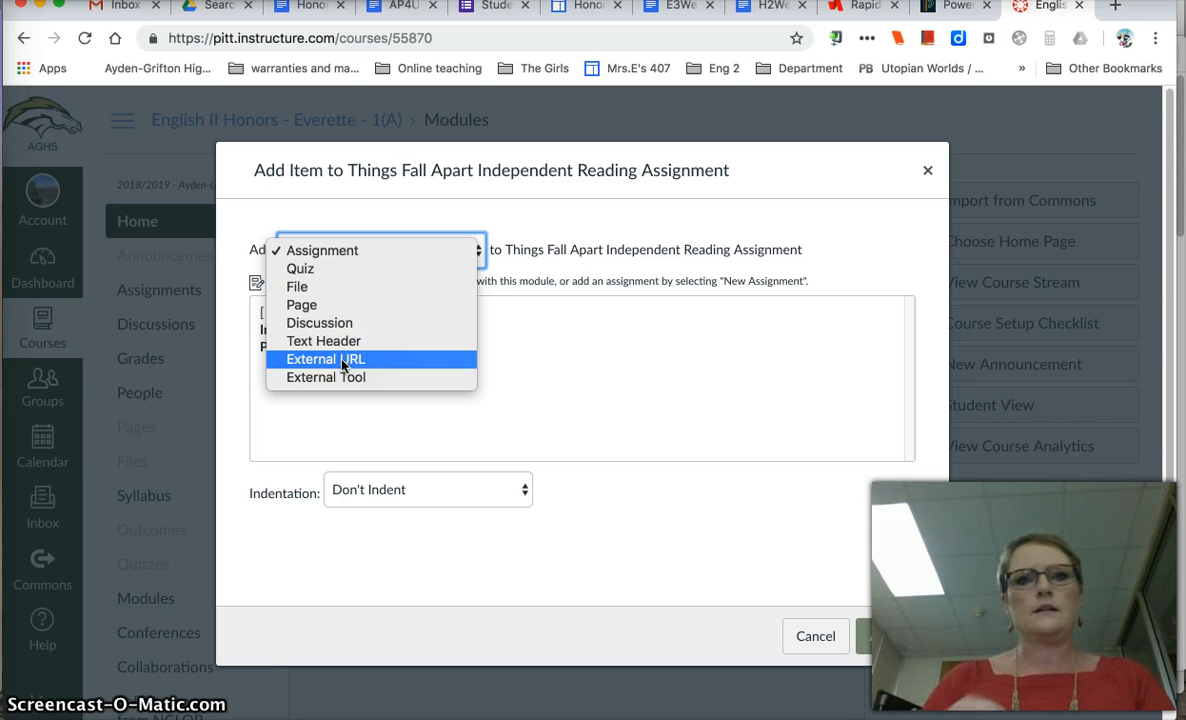
click(342, 378)
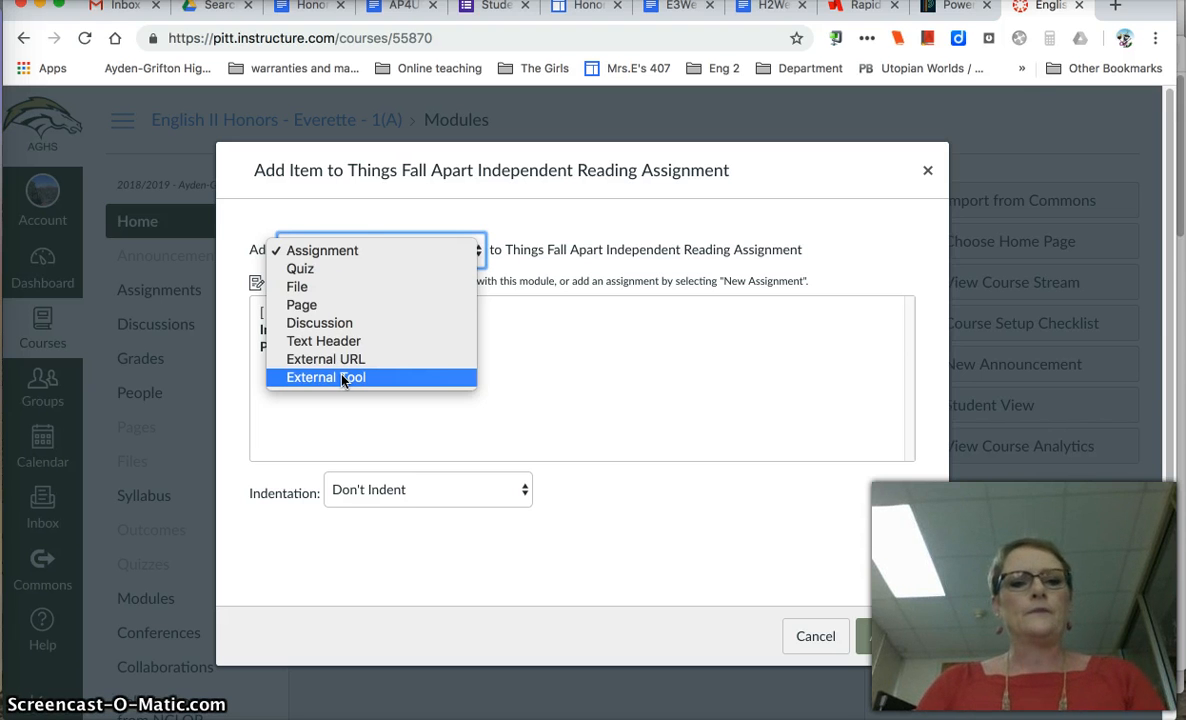
click(336, 252)
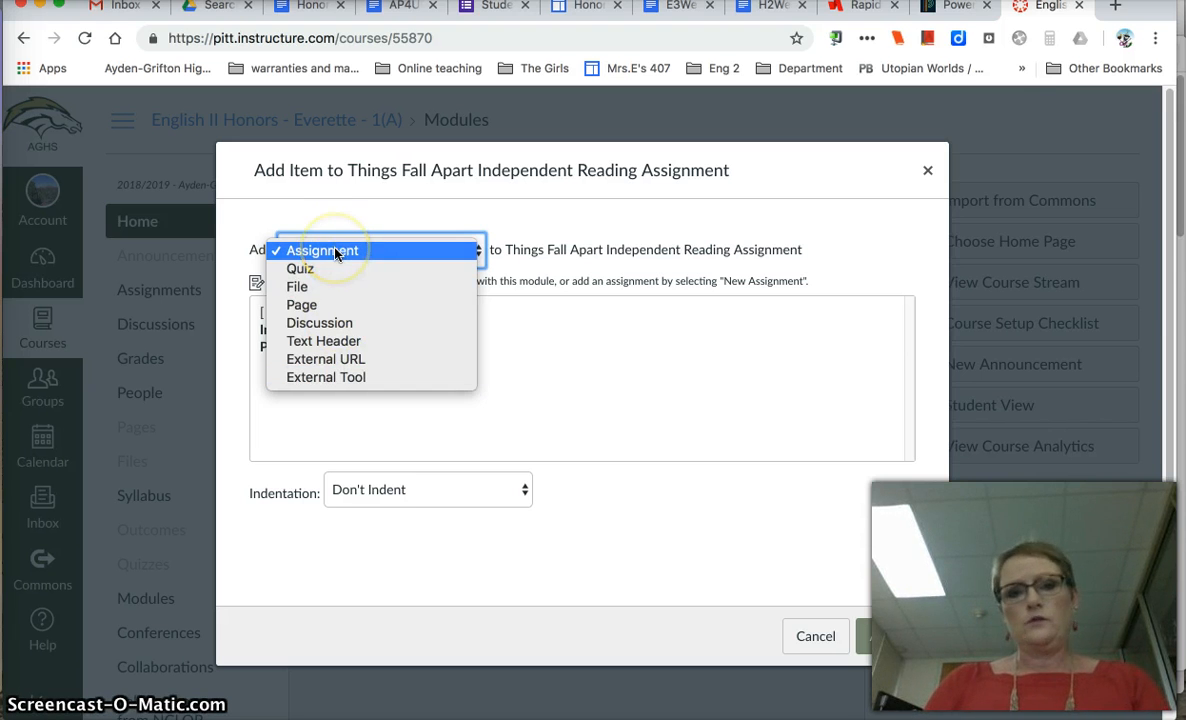
- Add a new assignment named "Theme Development Assignment for TFA" to the Things Fall Apart module, without indentation
click(338, 250)
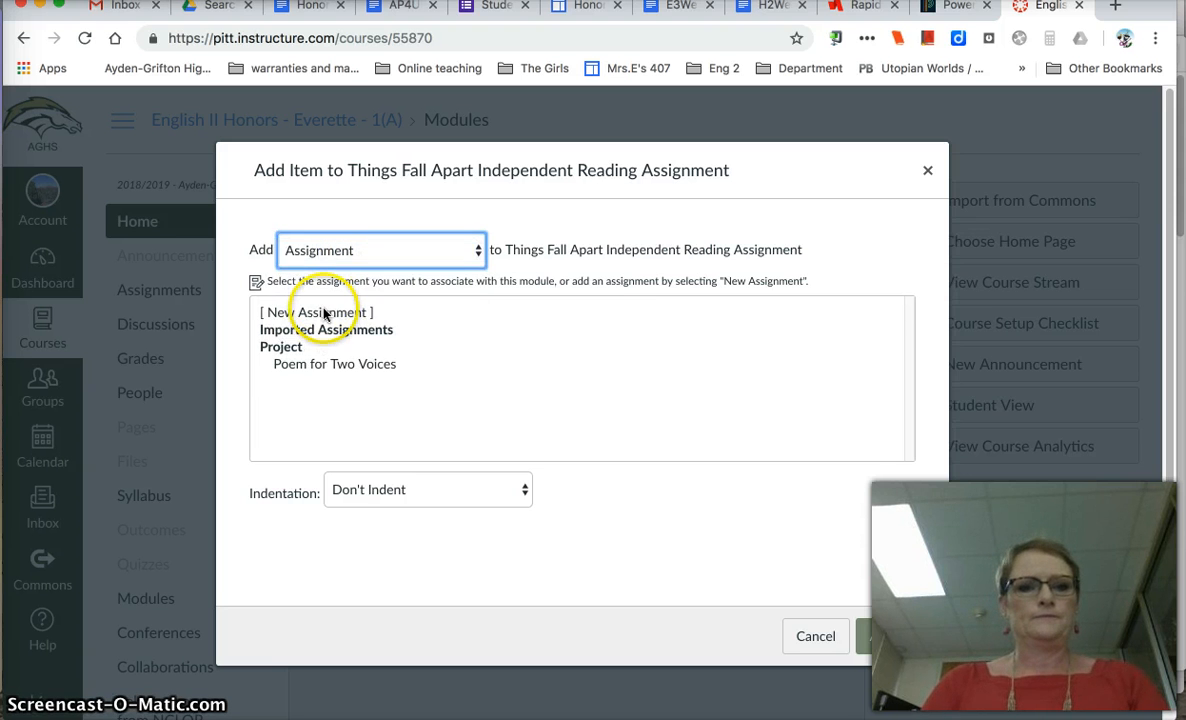
click(322, 312)
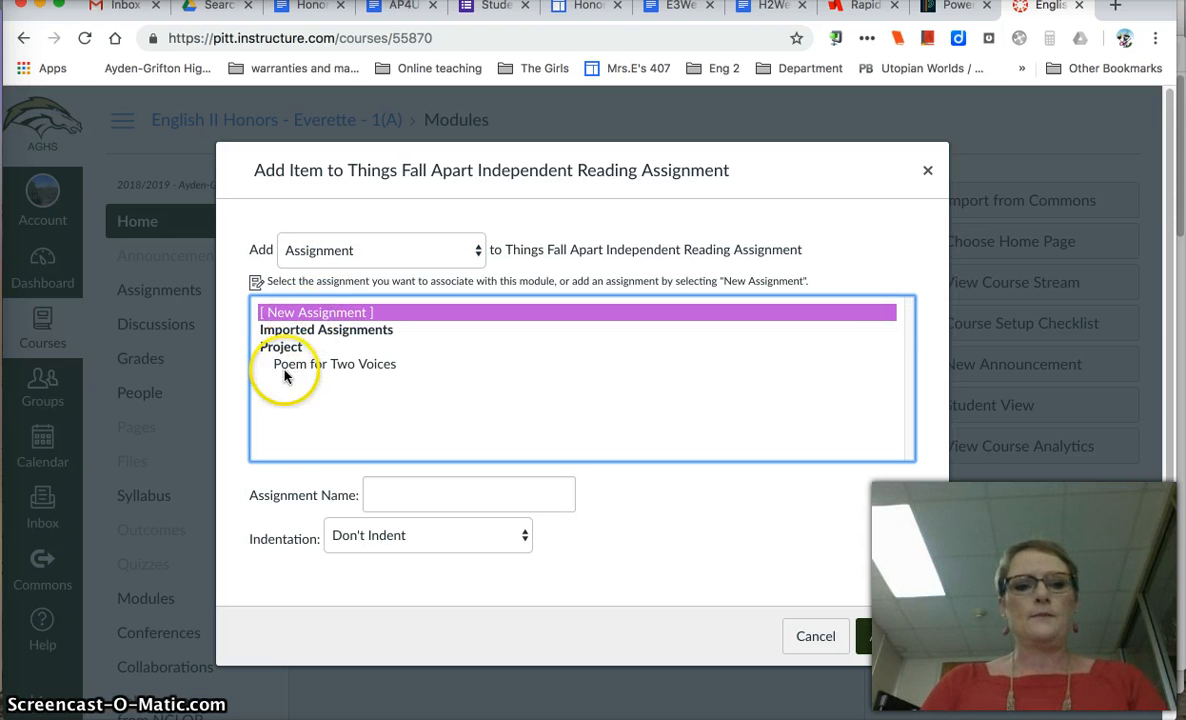
click(394, 489)
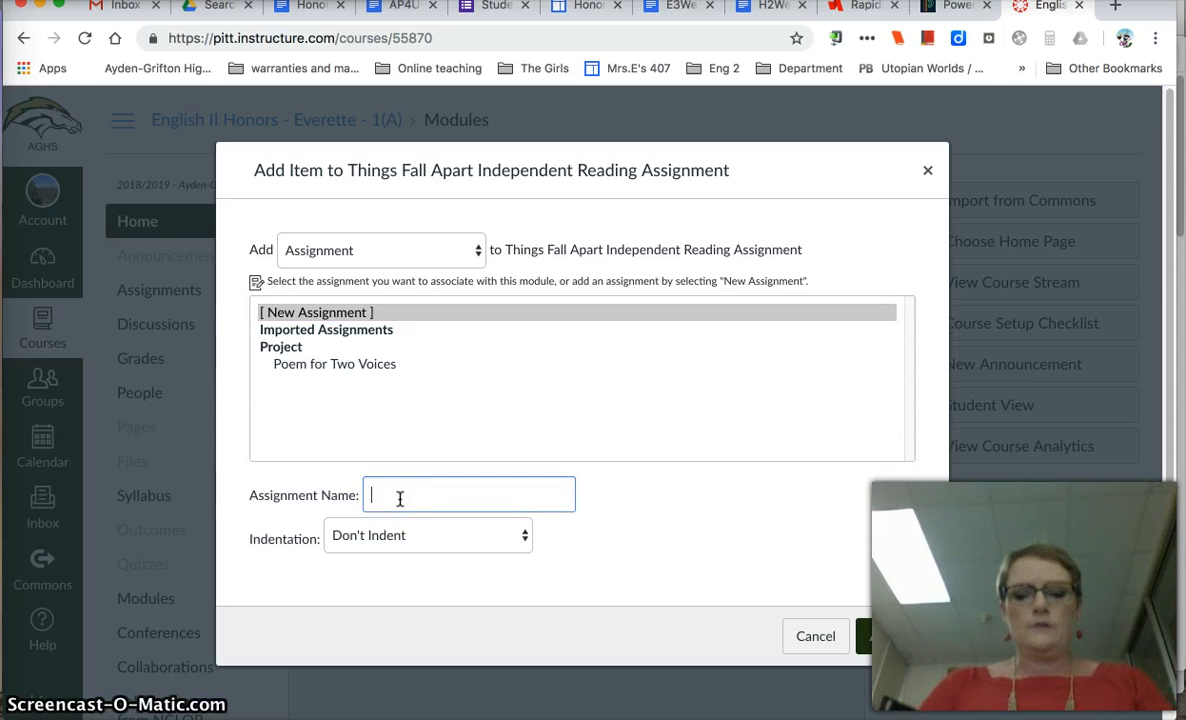
text(Themee)
key(BackSpace)
text(Development )
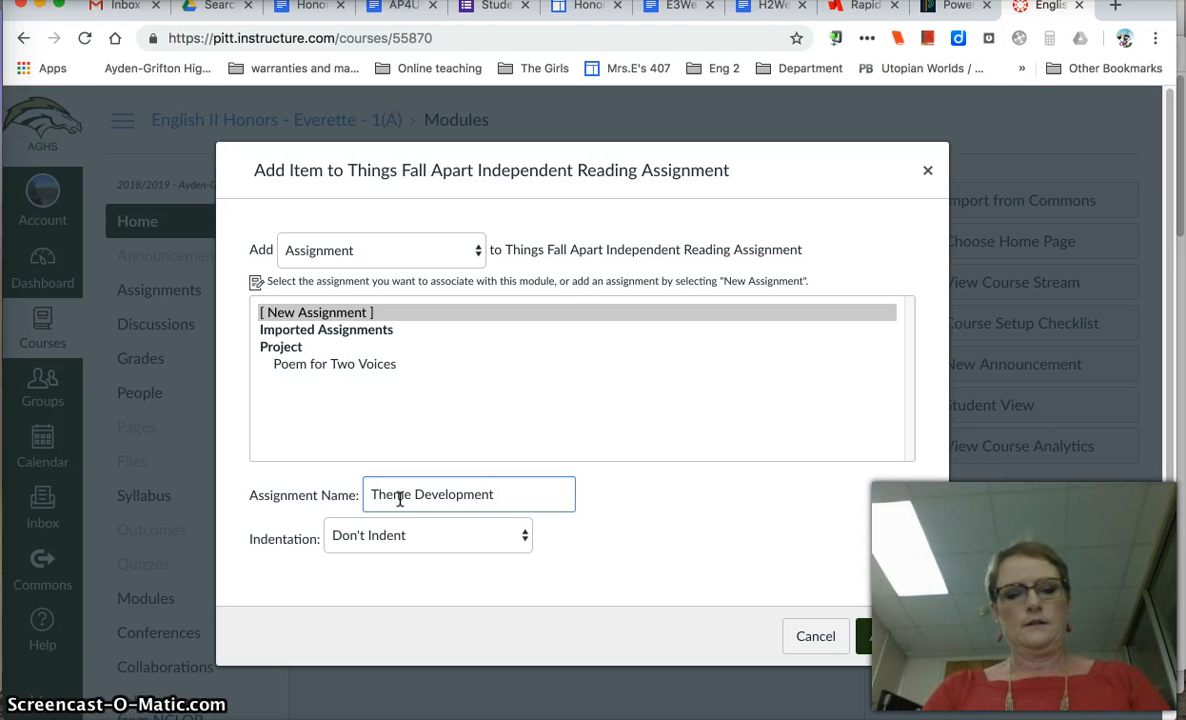
text(Ass)
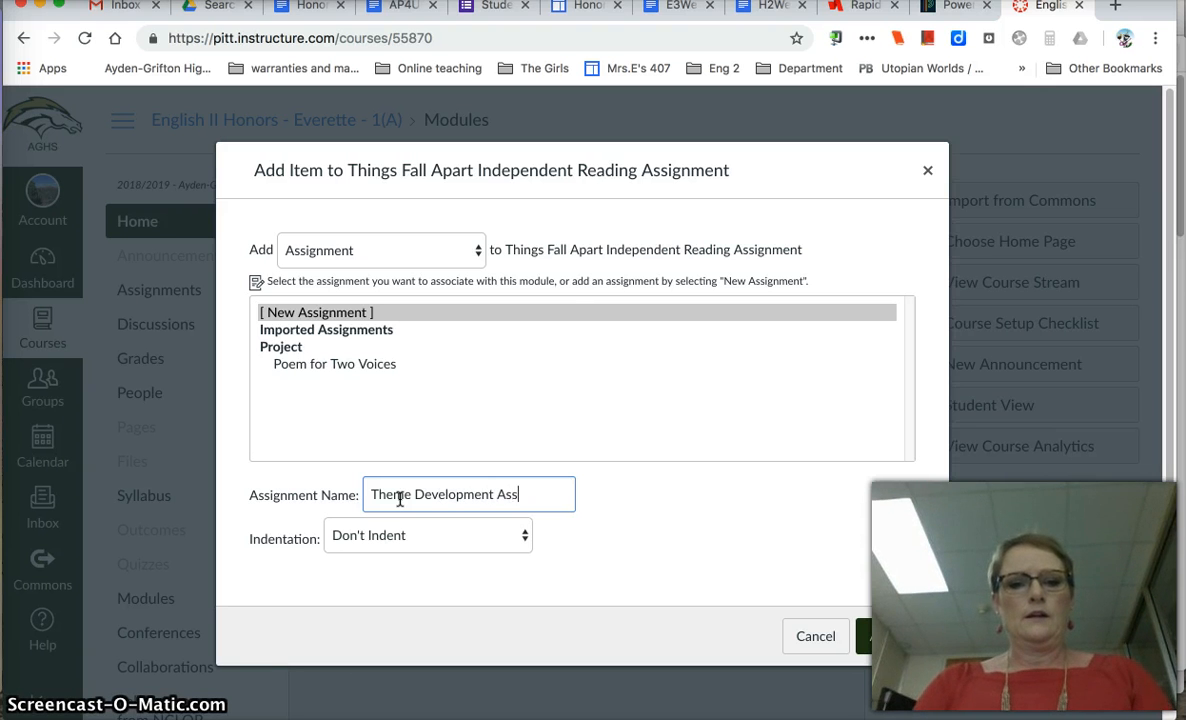
text(ignment for TFA)
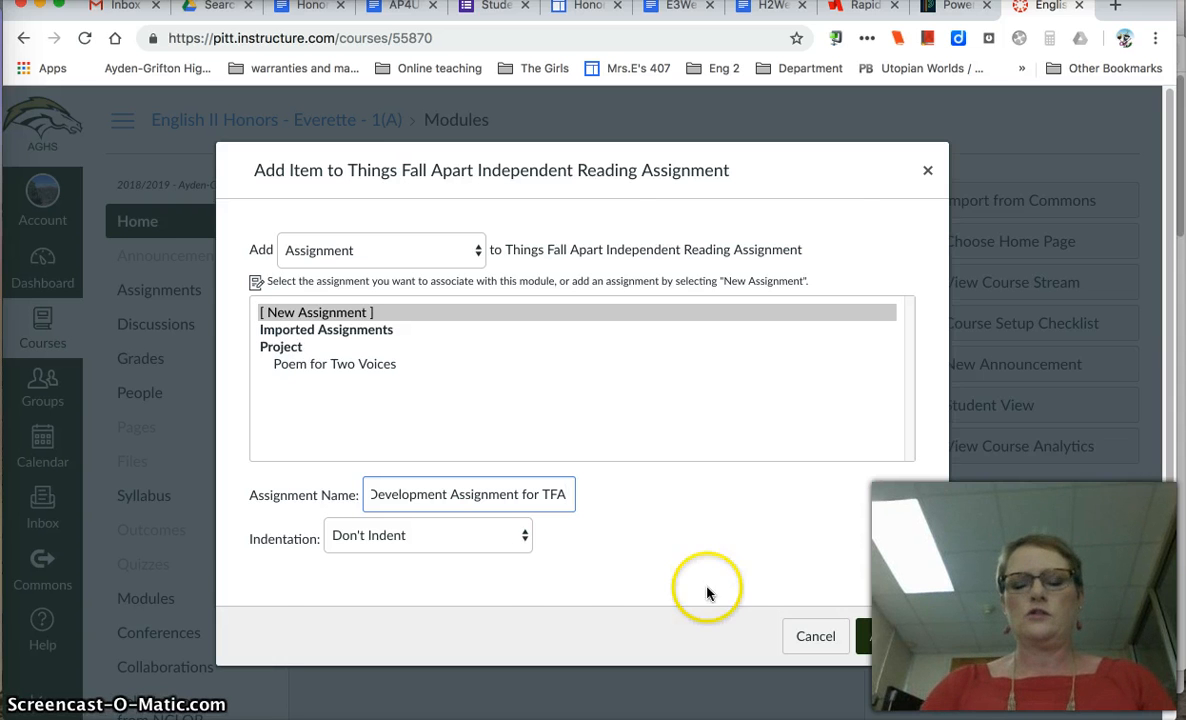
click(900, 645)
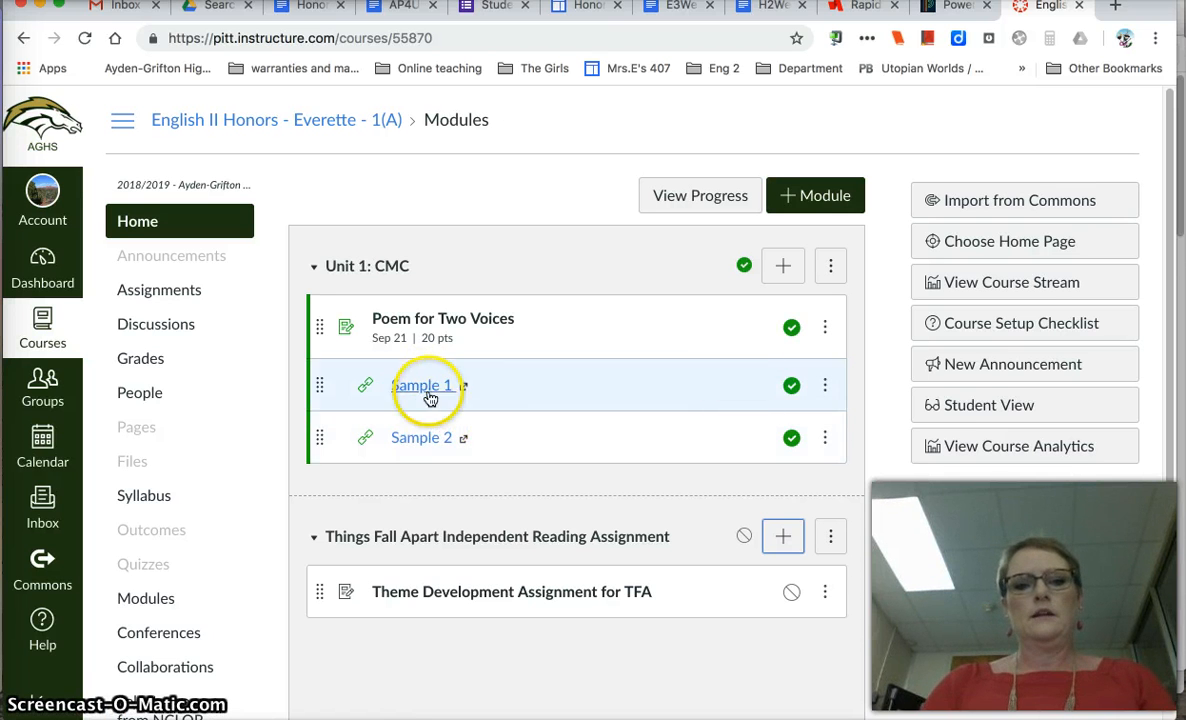
- Try decreasing the indent of the Sample 1 link in Unit 1: CMC, and increase it back one level
click(826, 387)
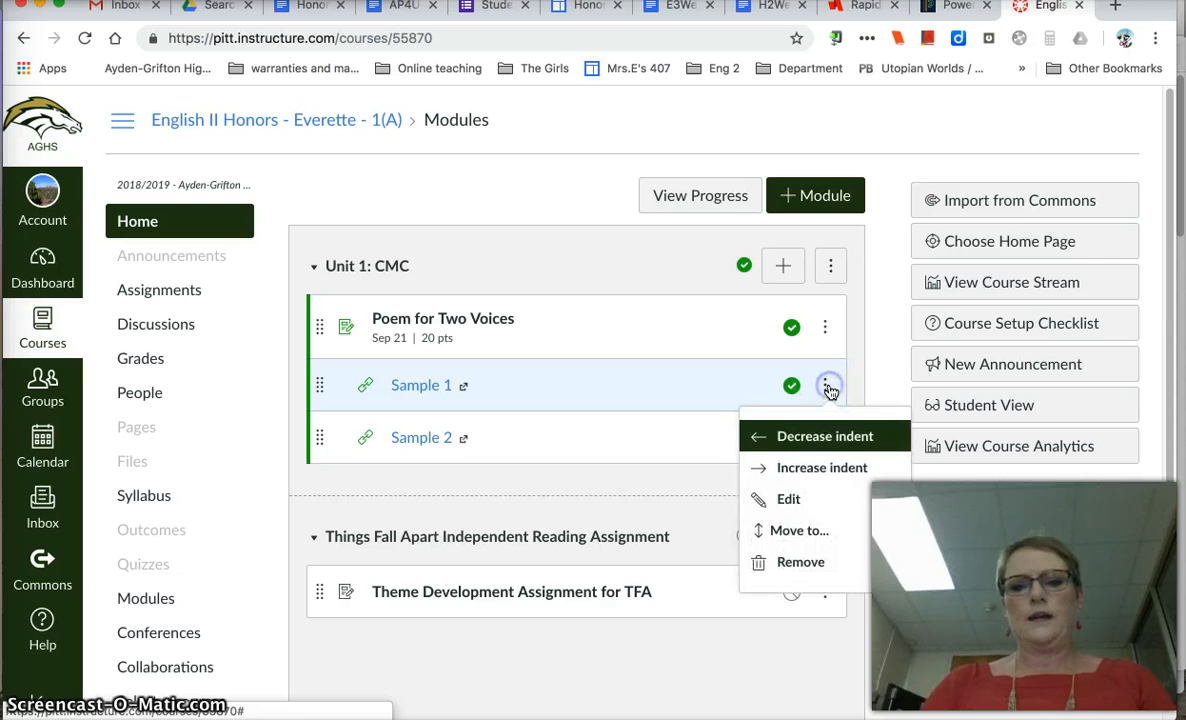
click(826, 437)
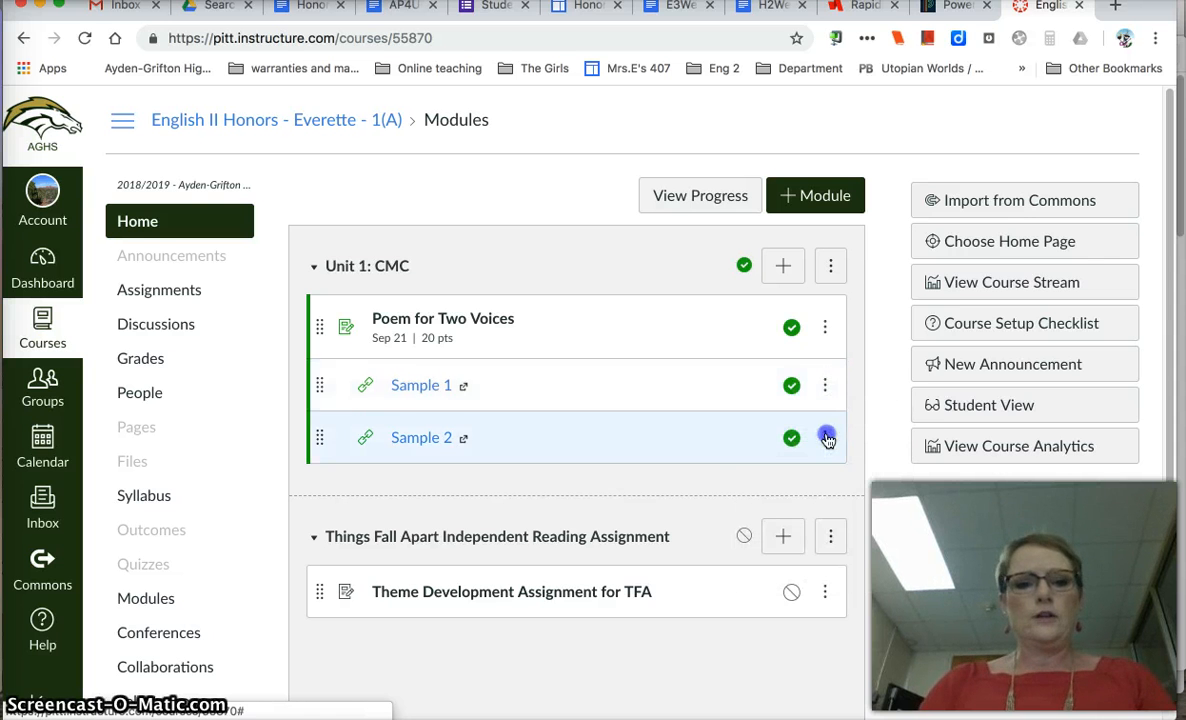
click(827, 387)
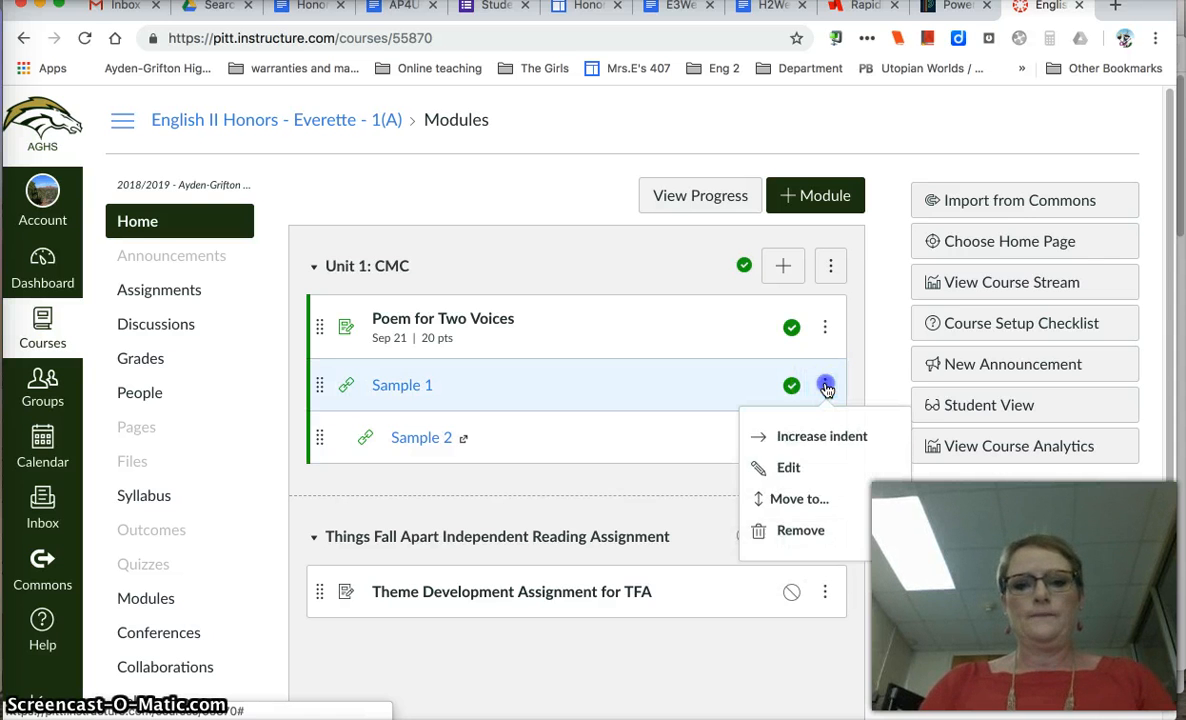
click(826, 437)
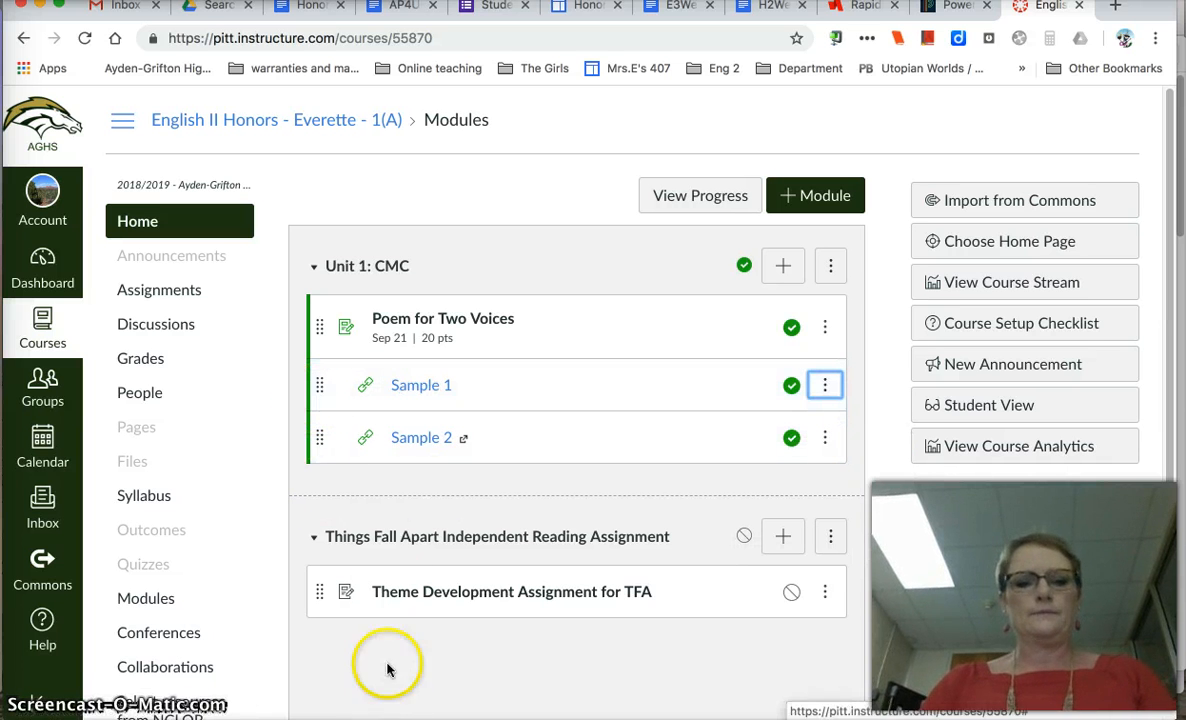
- Open the Theme Development Assignment for TFA for editing and place the cursor in its empty description
click(418, 596)
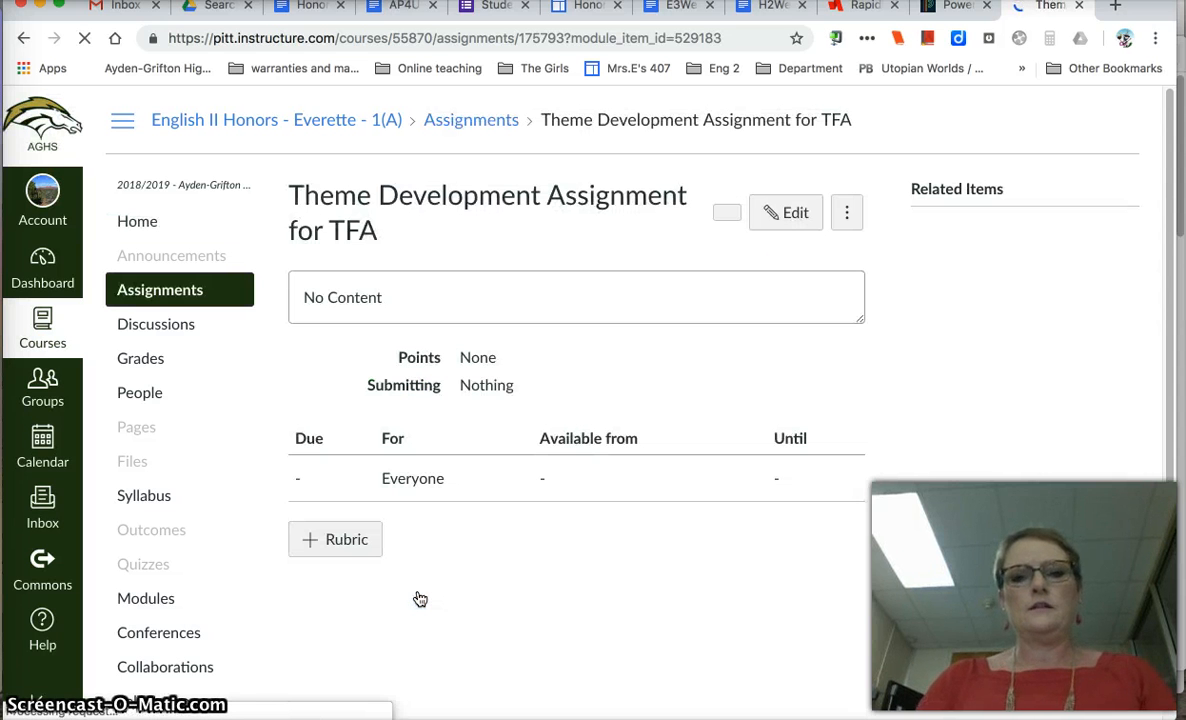
click(785, 213)
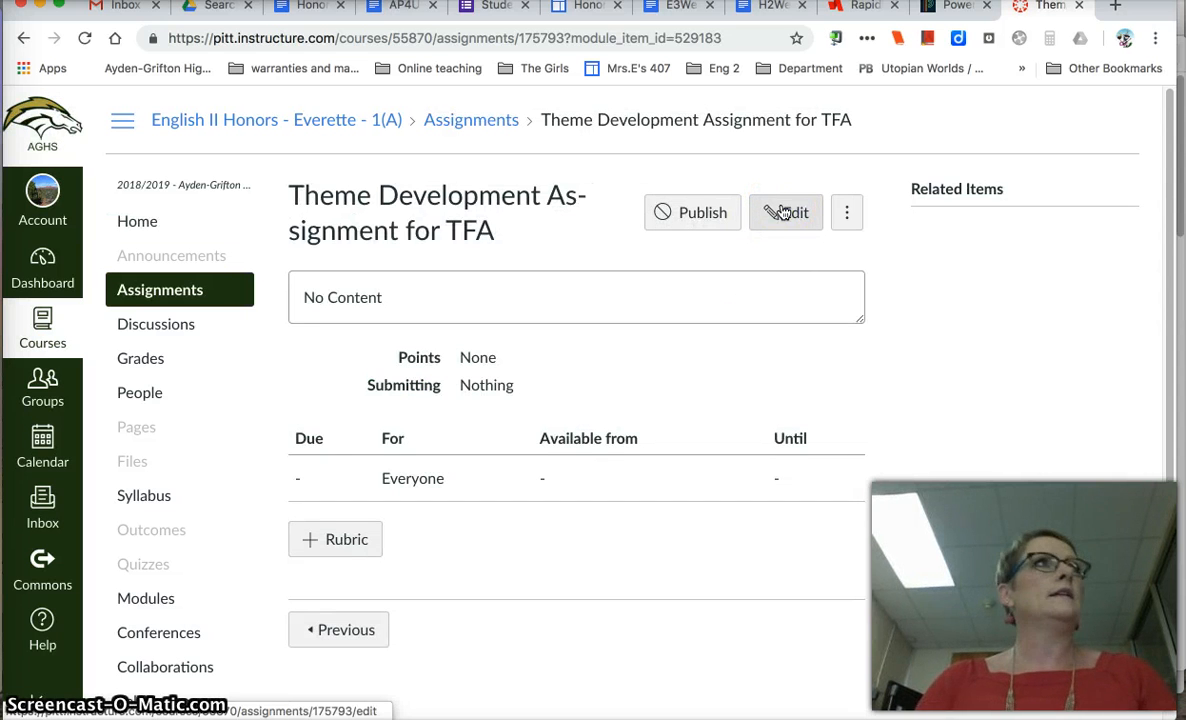
click(785, 213)
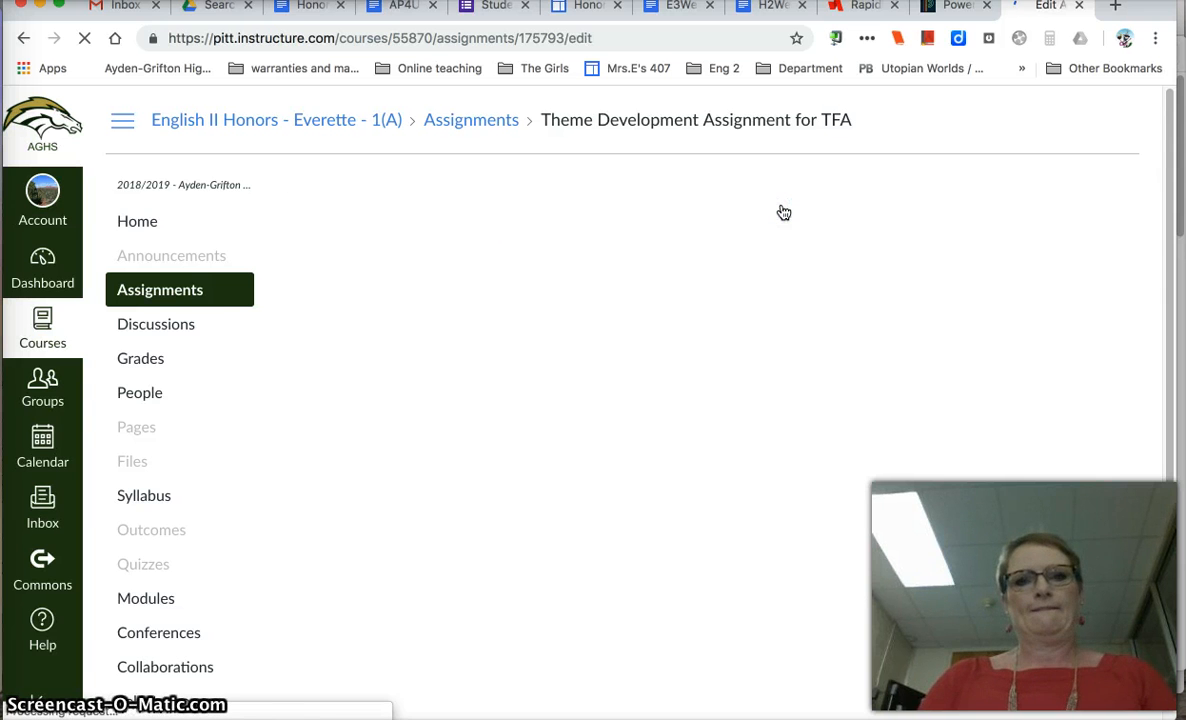
click(429, 243)
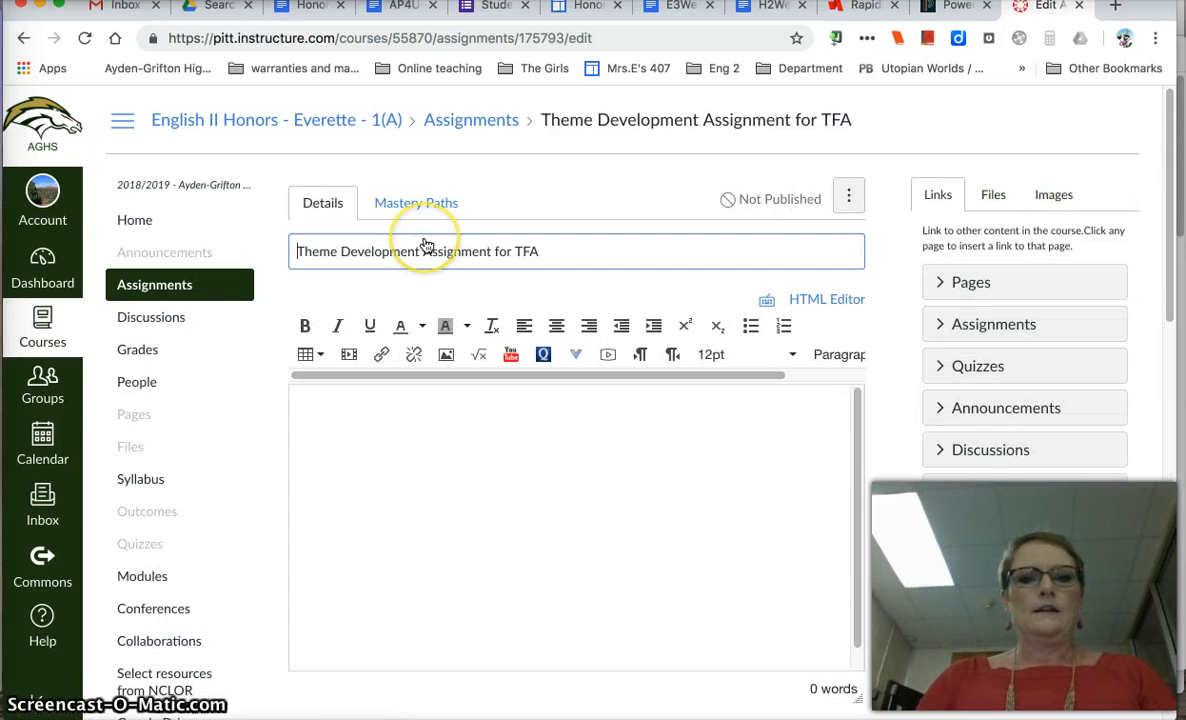
click(432, 462)
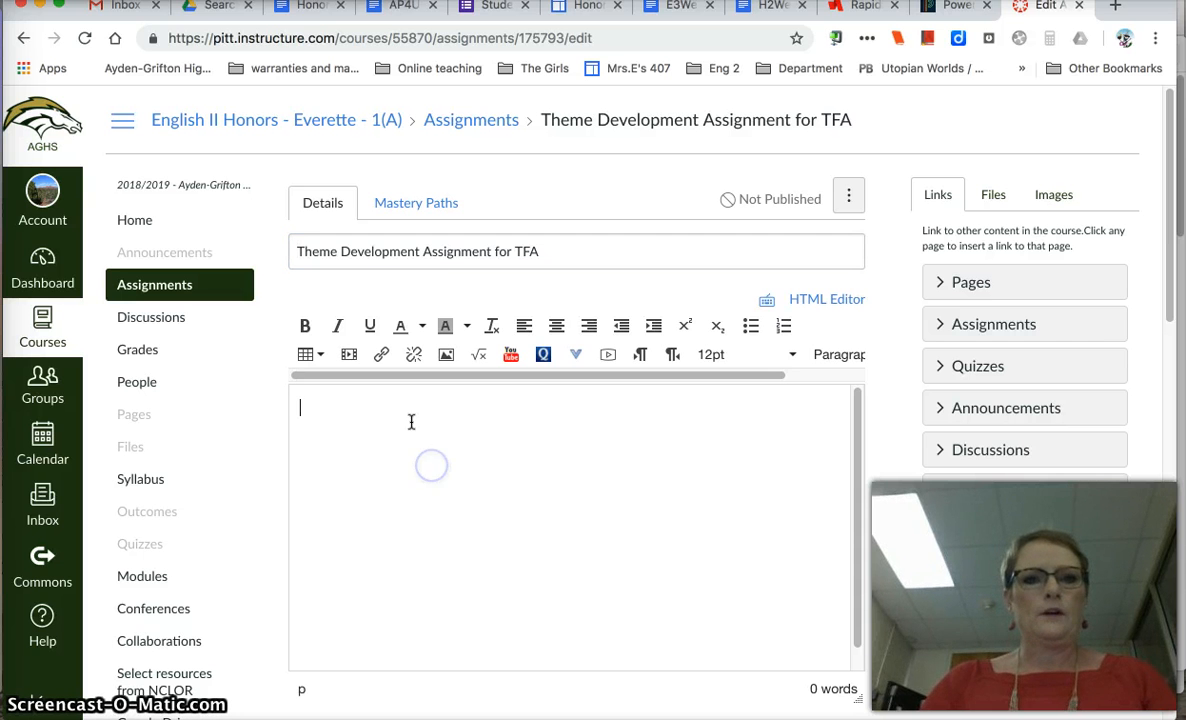
- Switch to the Honors/AP Independent Reading Assignment in Google Docs, look through it and copy its web address
click(310, 6)
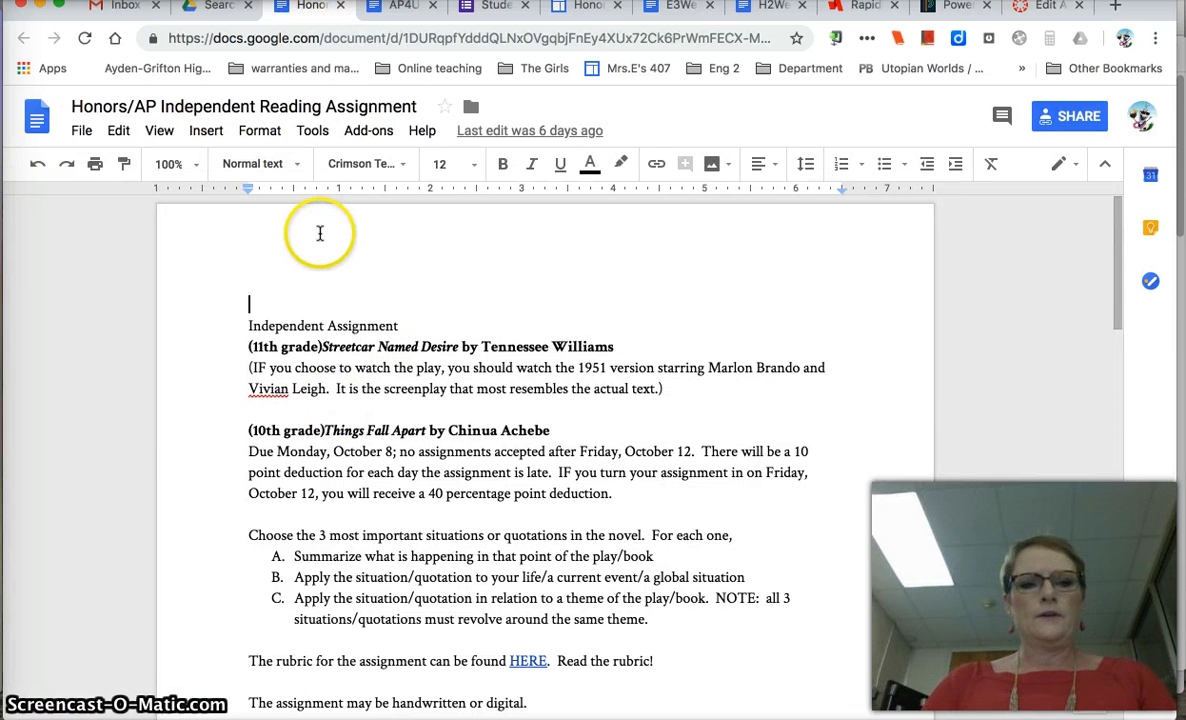
scroll(447, 558, down, 5)
scroll(447, 558, down, 10)
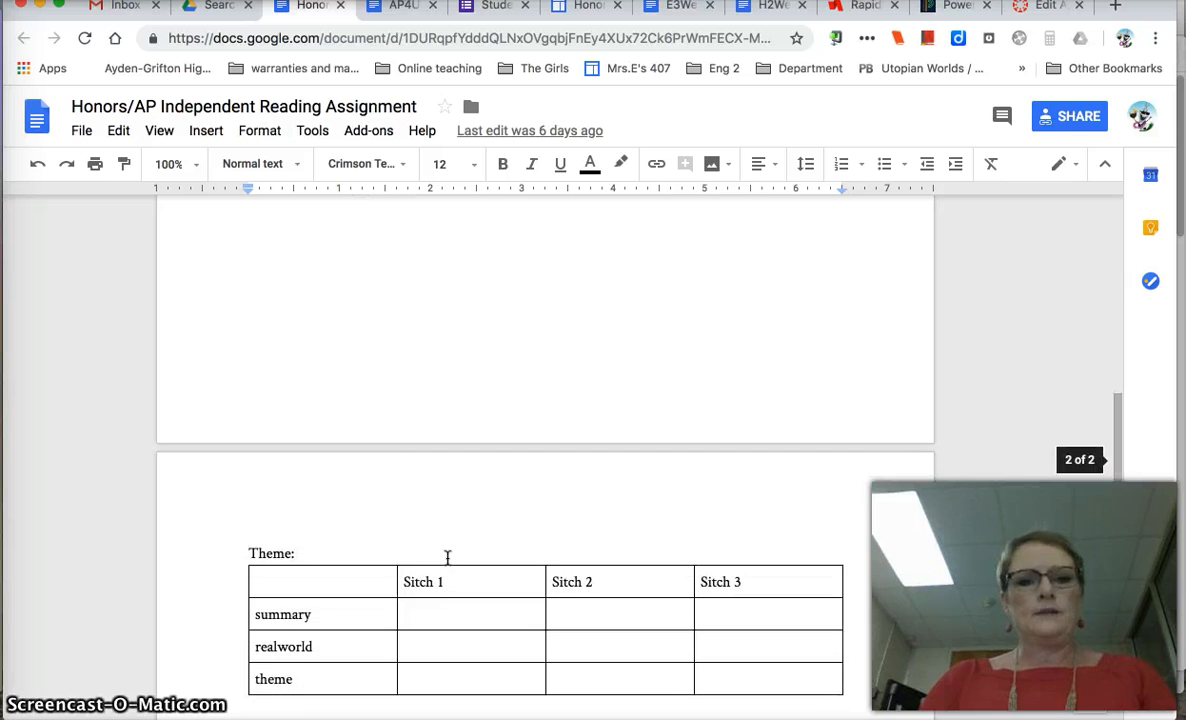
scroll(447, 558, up, 5)
scroll(447, 558, up, 10)
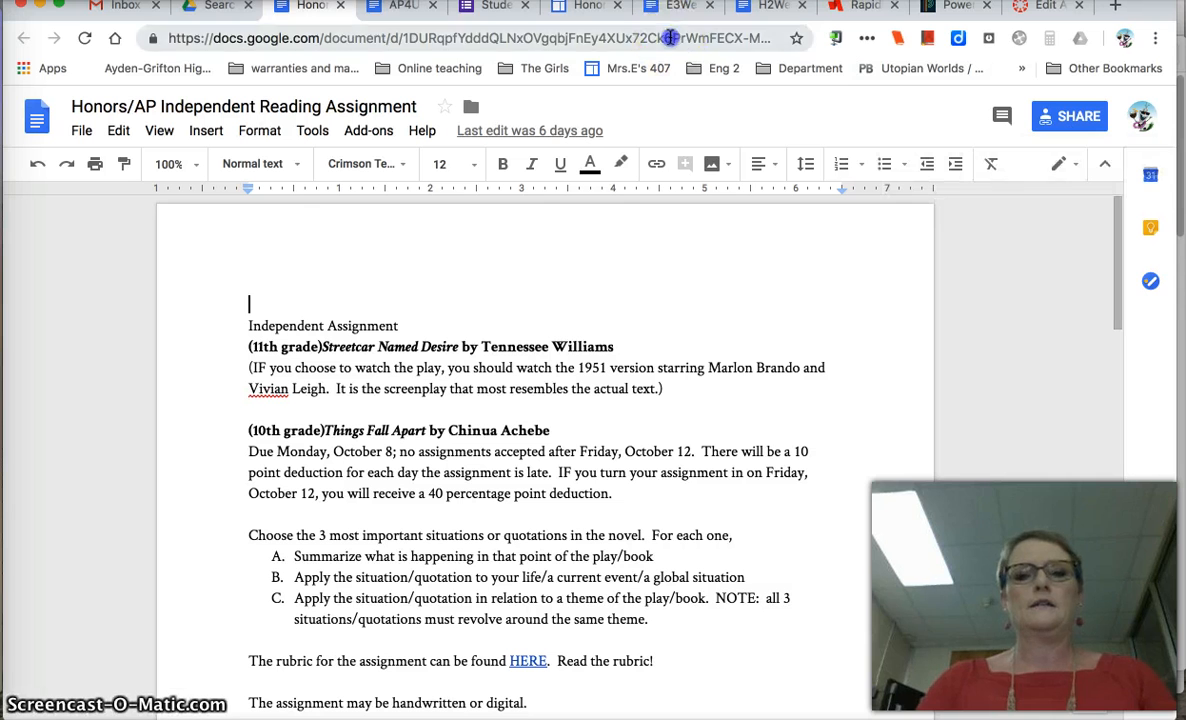
click(610, 38)
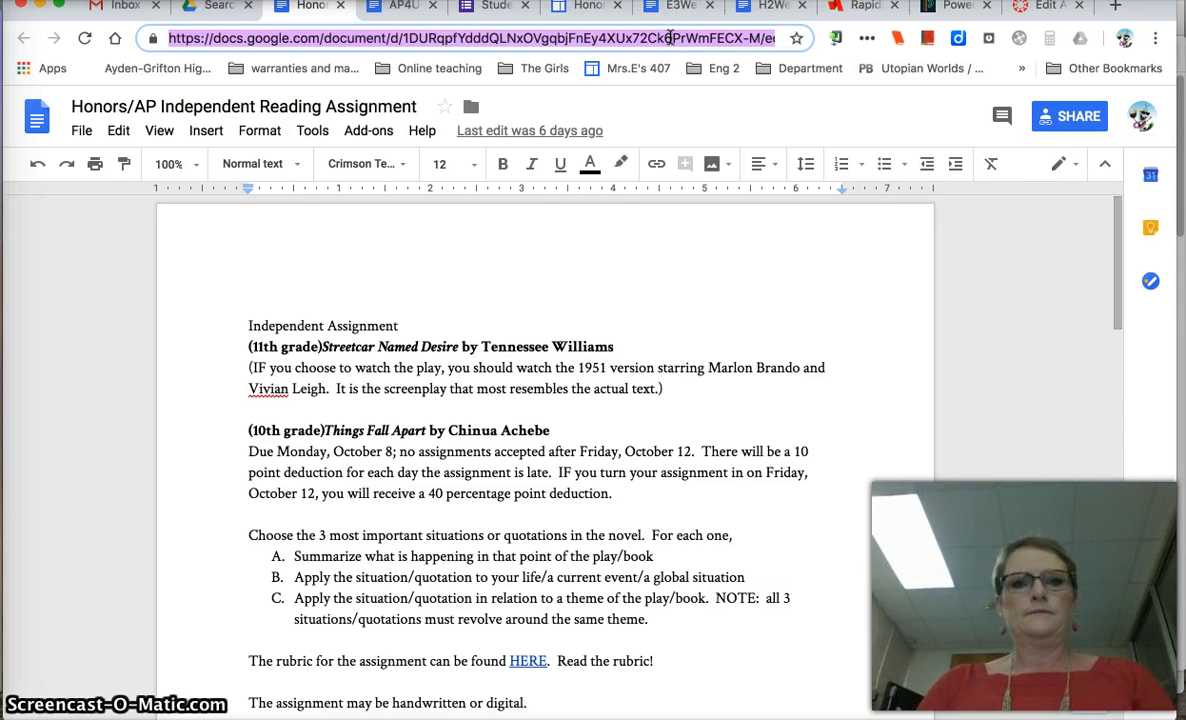
- Return to the Canvas assignment and begin its description with "Remember the theme development assignment we discussed in class. All information is located on this document."
click(1035, 8)
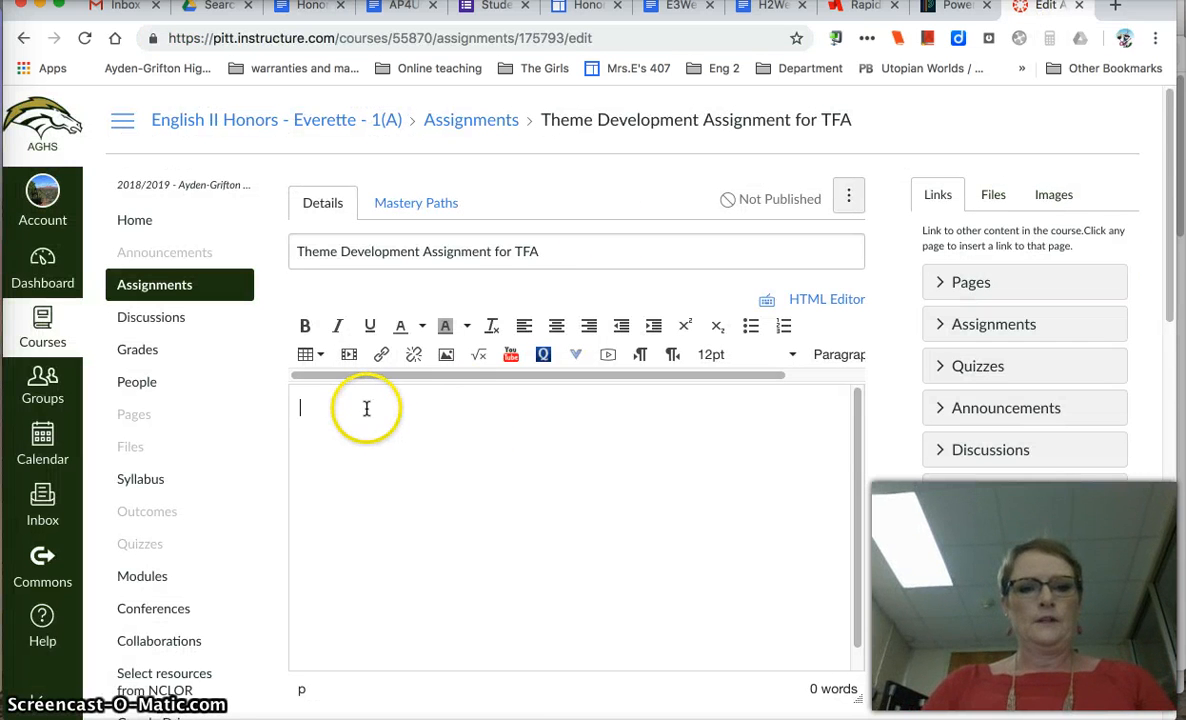
click(390, 495)
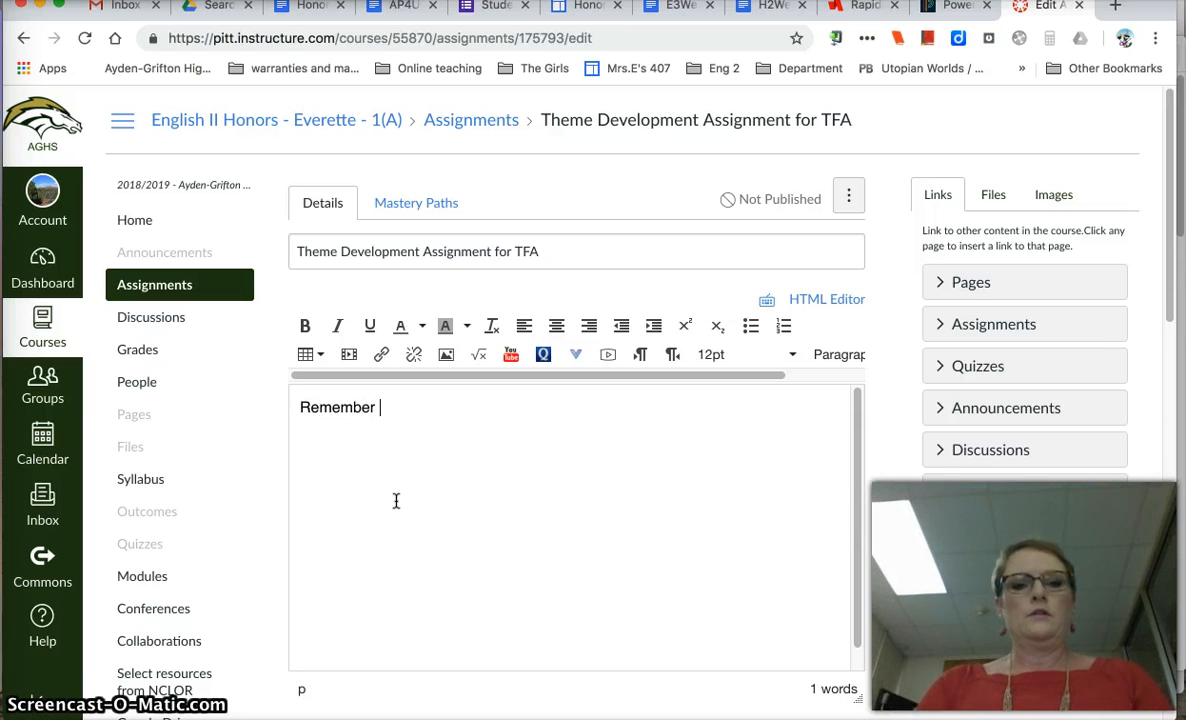
text(Remember the theme developm)
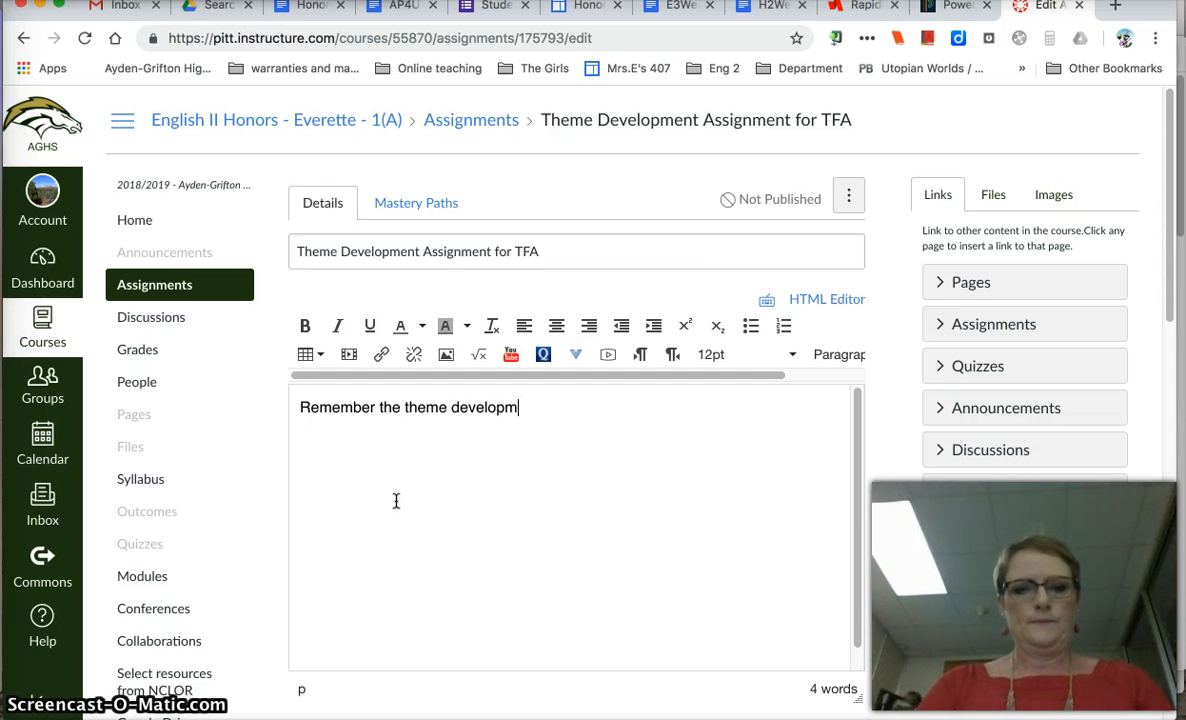
text(nt we discussed in class.  Al)
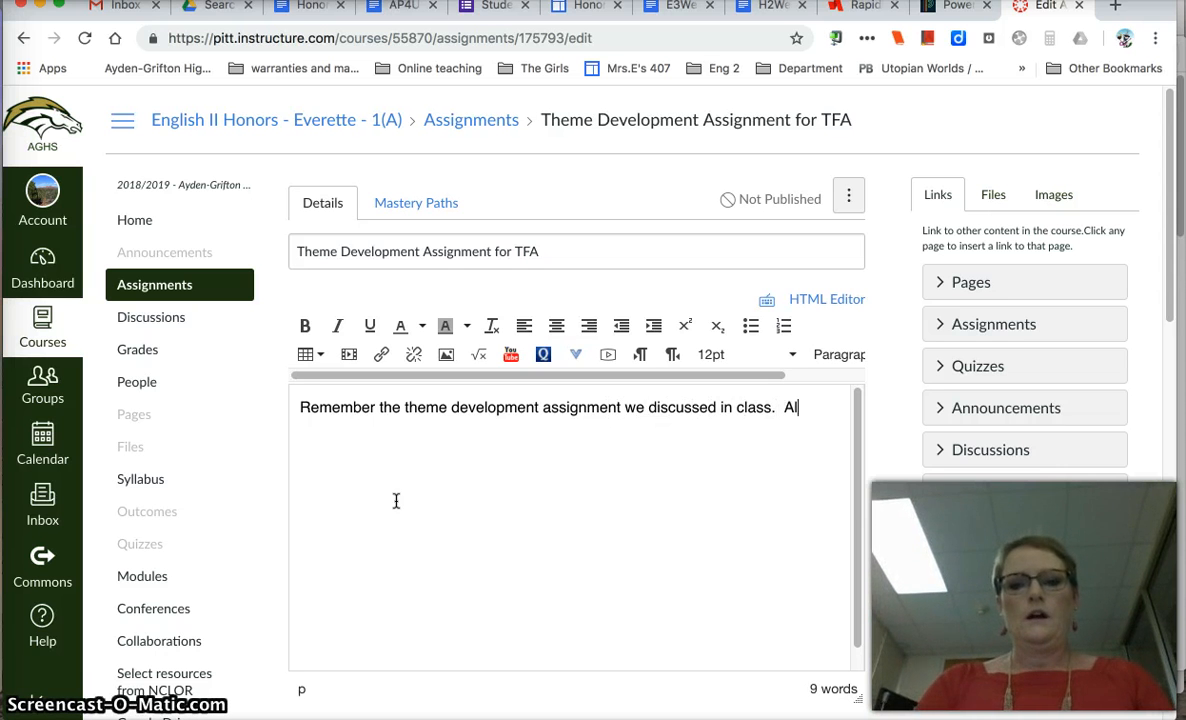
text(om)
key(BackSpace)
key(BackSpace)
key(BackSpace)
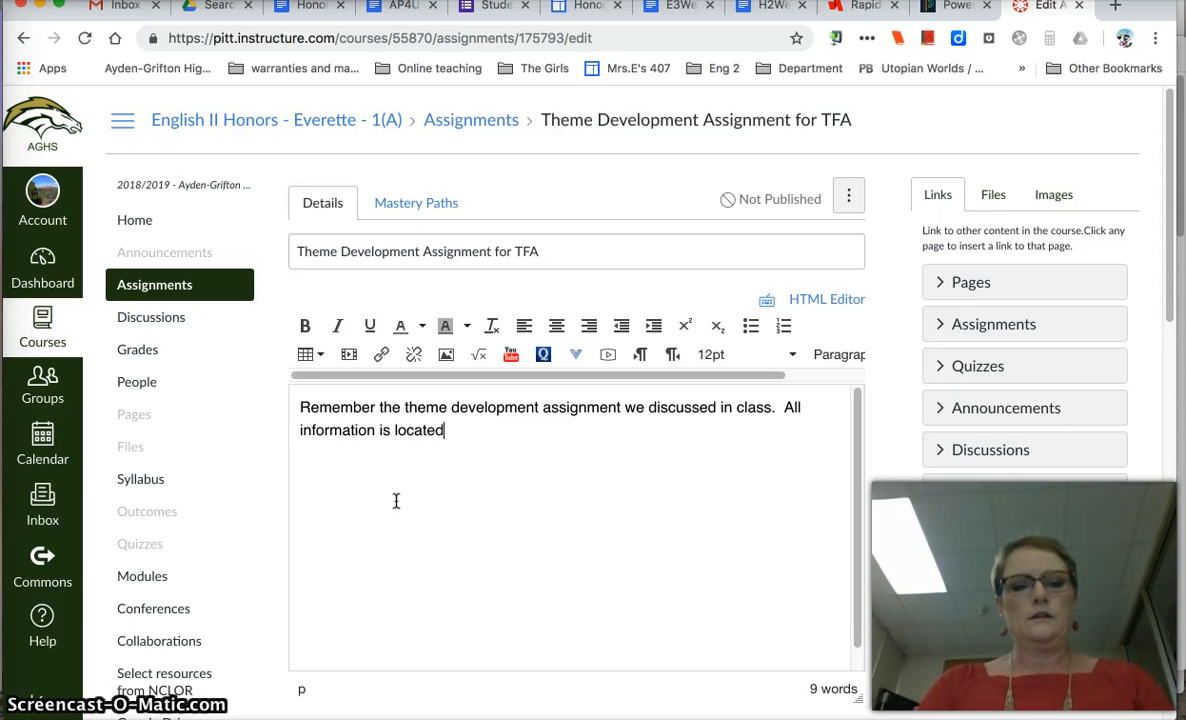
- Finish the description with the sentence "Please refer to the rubric when you are finished to check your work."
text(ment.  Please refer to the rubric)
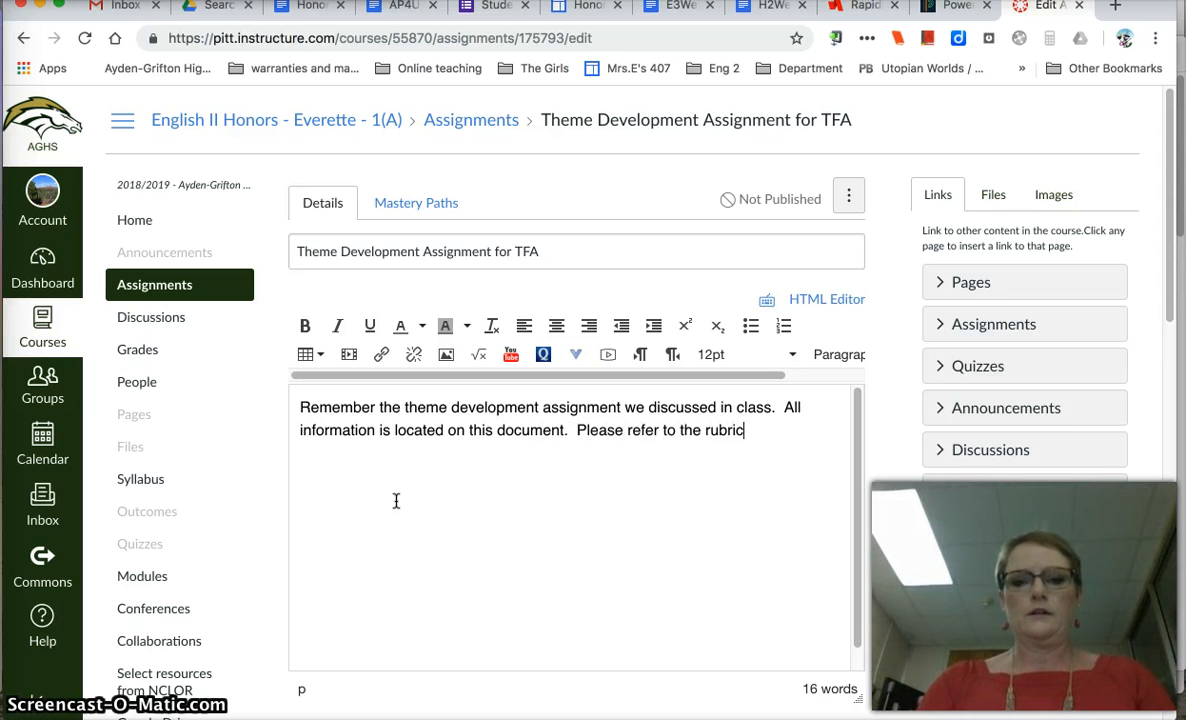
text( when you are fini)
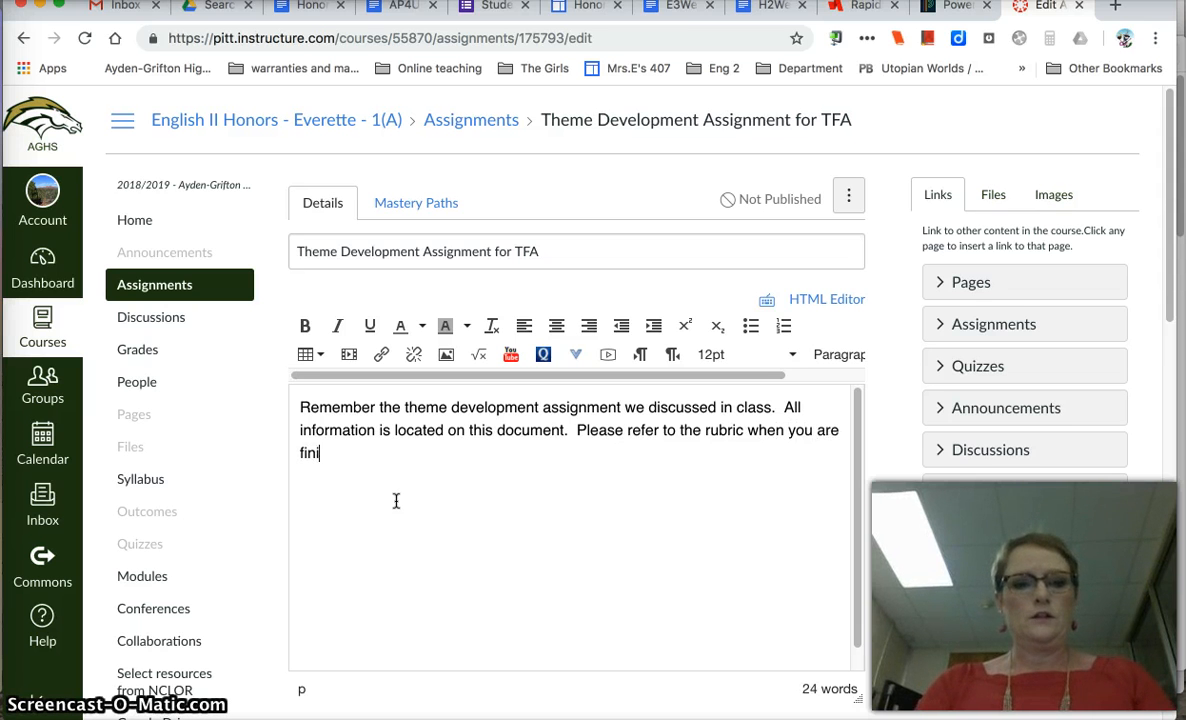
text(shed to check your work.)
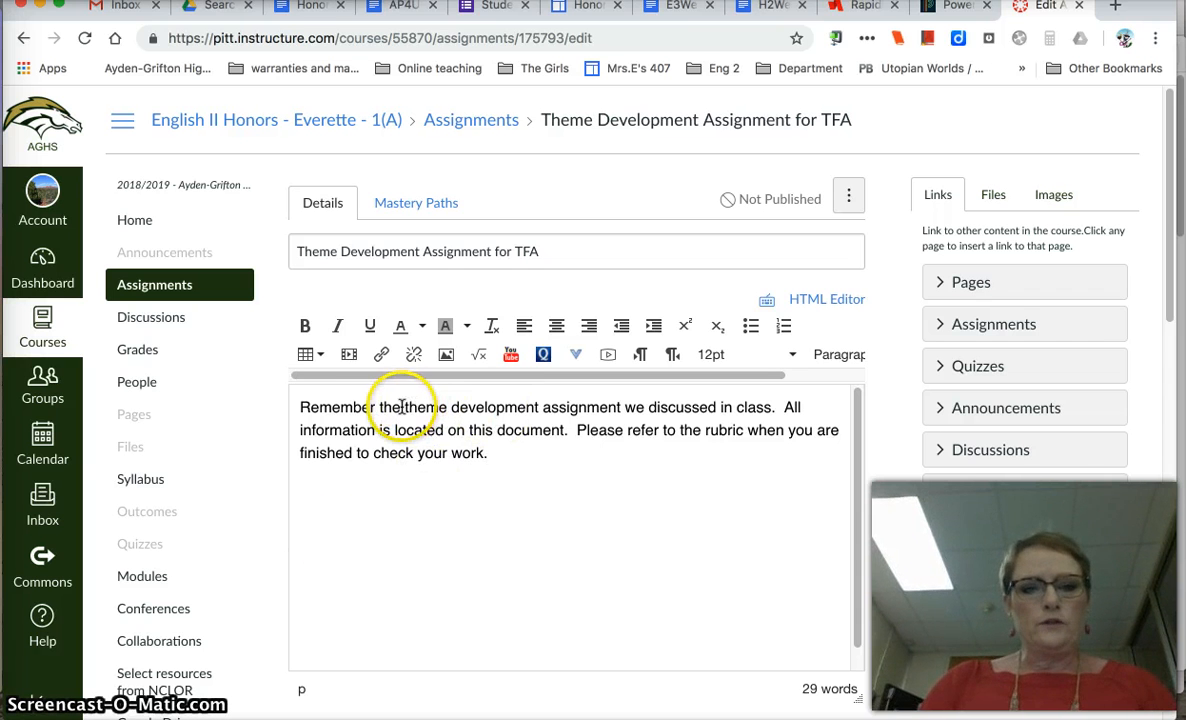
- Link the words "theme development assignment" in the description to the copied Google Docs address
drag(404, 407, 610, 409)
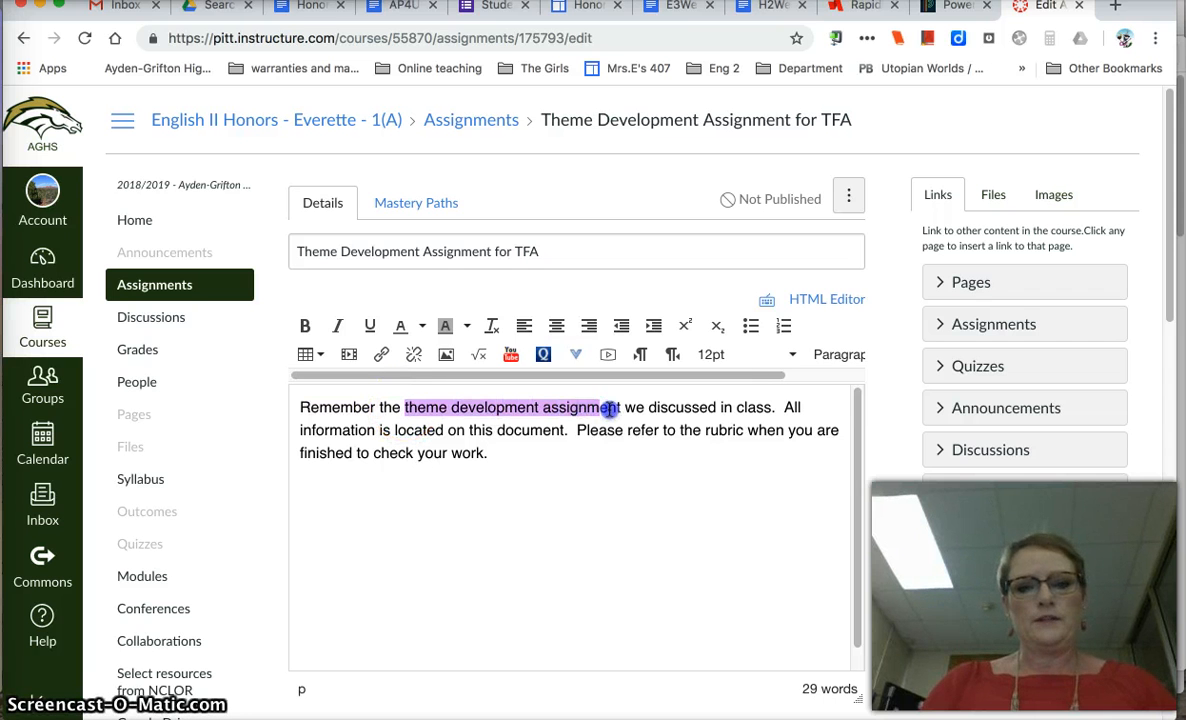
click(383, 358)
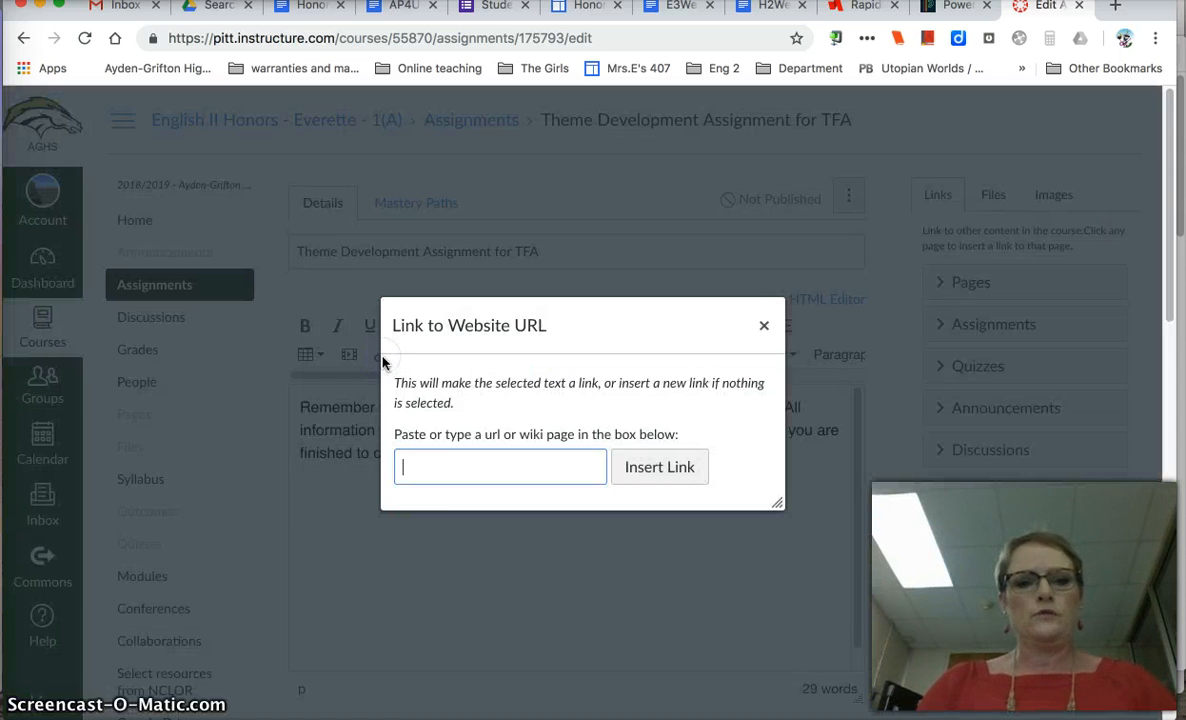
key(super+v)
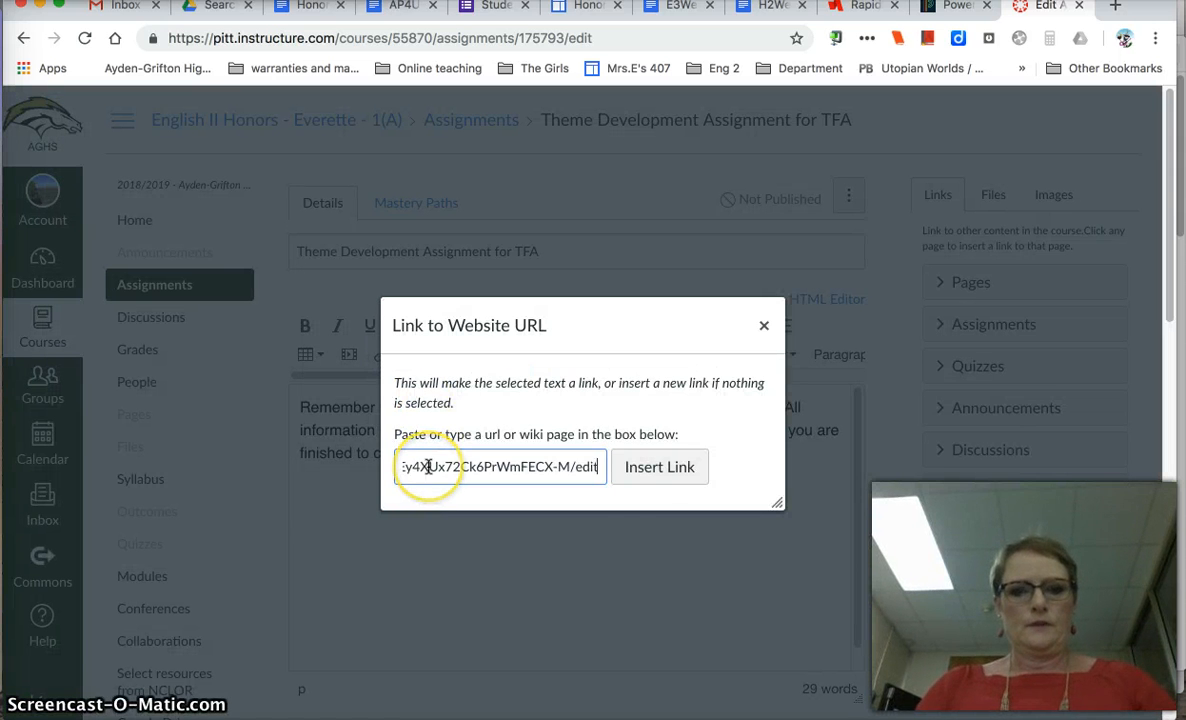
click(647, 478)
click(599, 471)
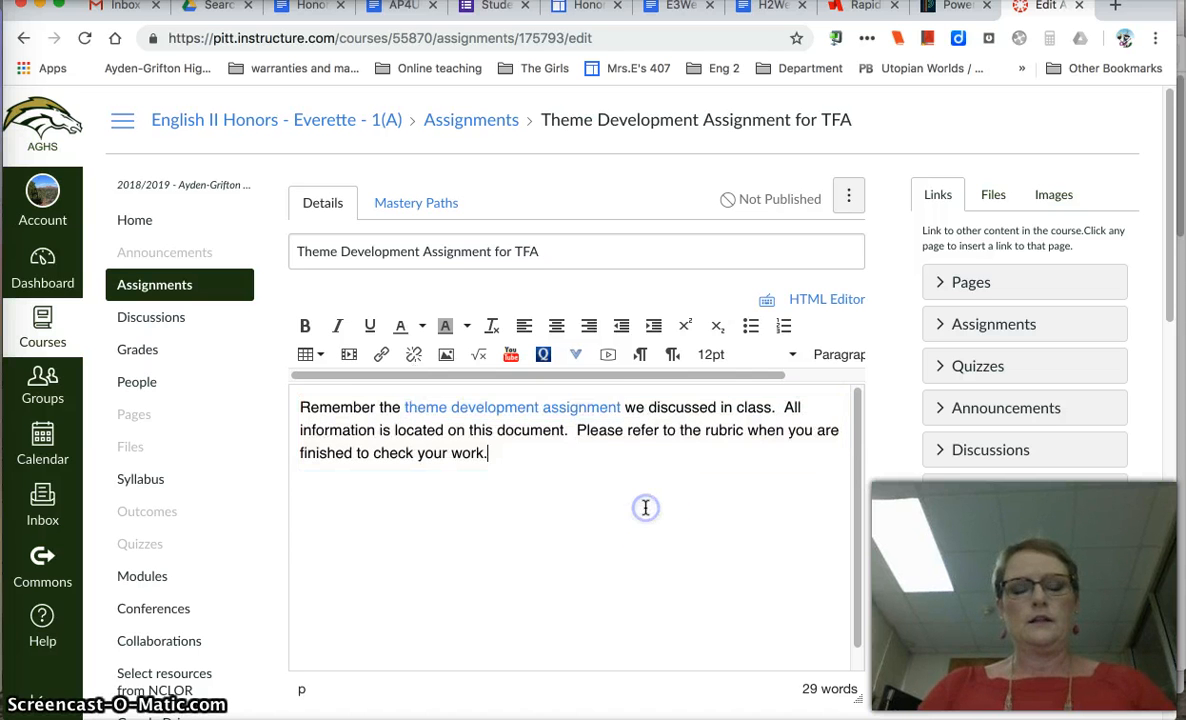
- Set the assignment's points to 36
scroll(645, 508, down, 1)
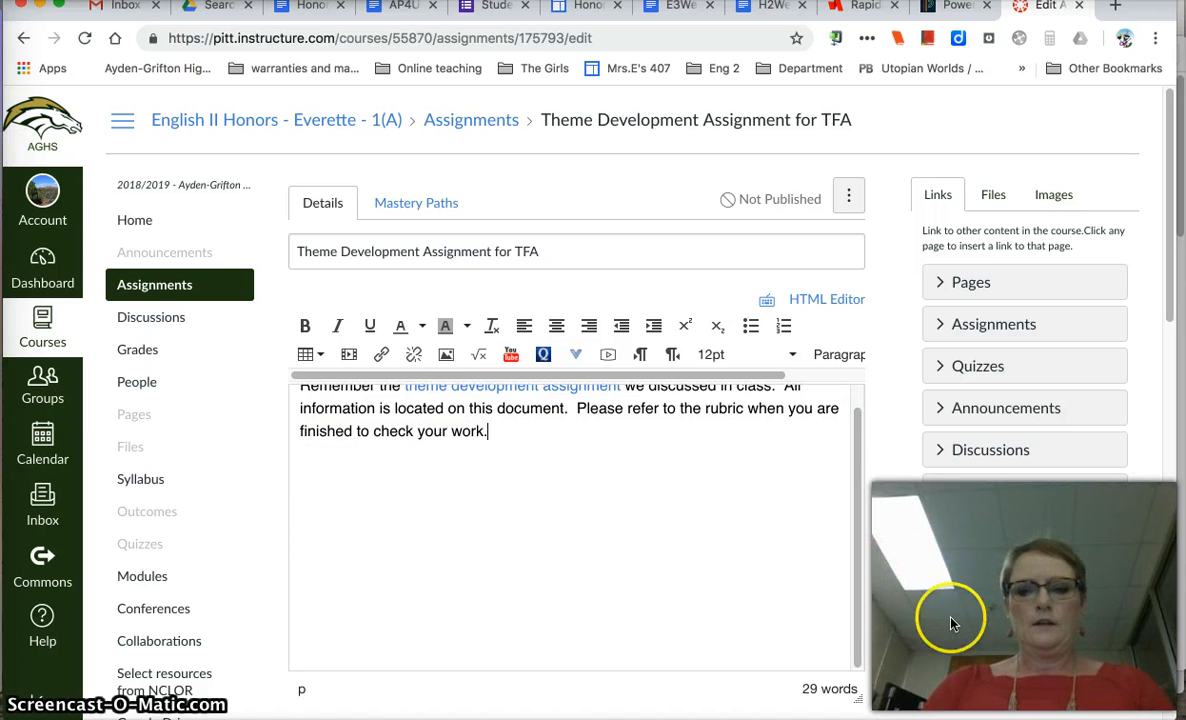
scroll(897, 627, down, 3)
scroll(897, 627, down, 2)
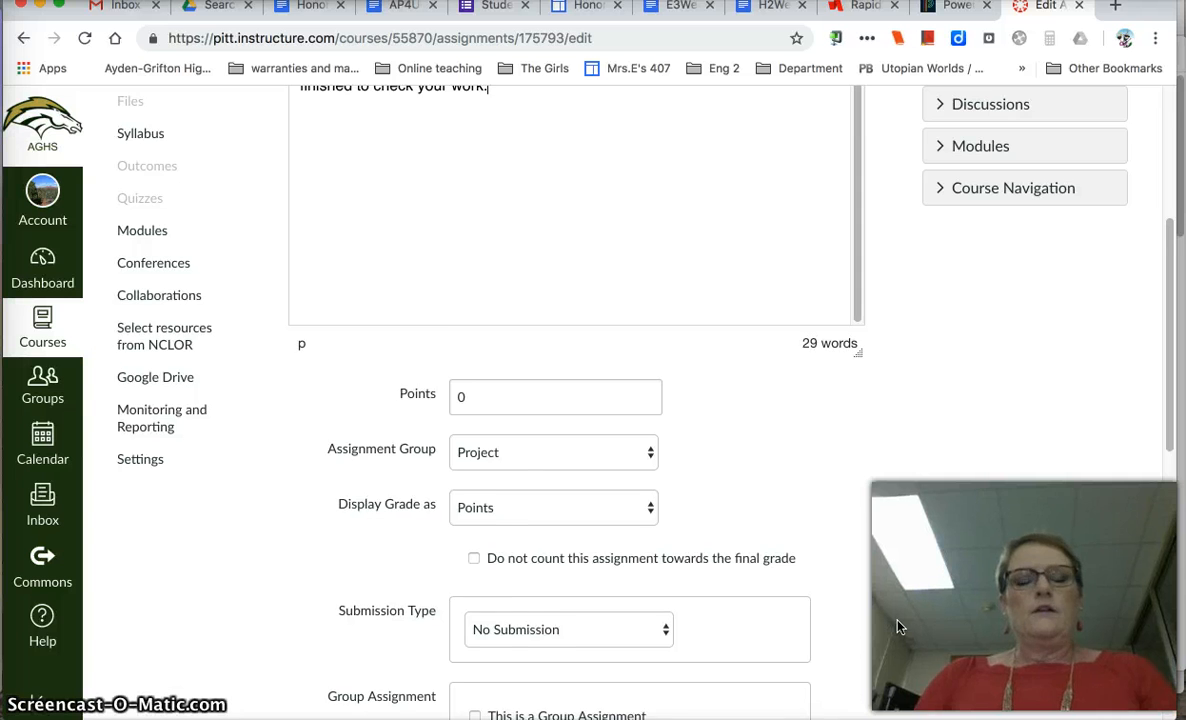
scroll(897, 627, down, 2)
scroll(897, 627, up, 1)
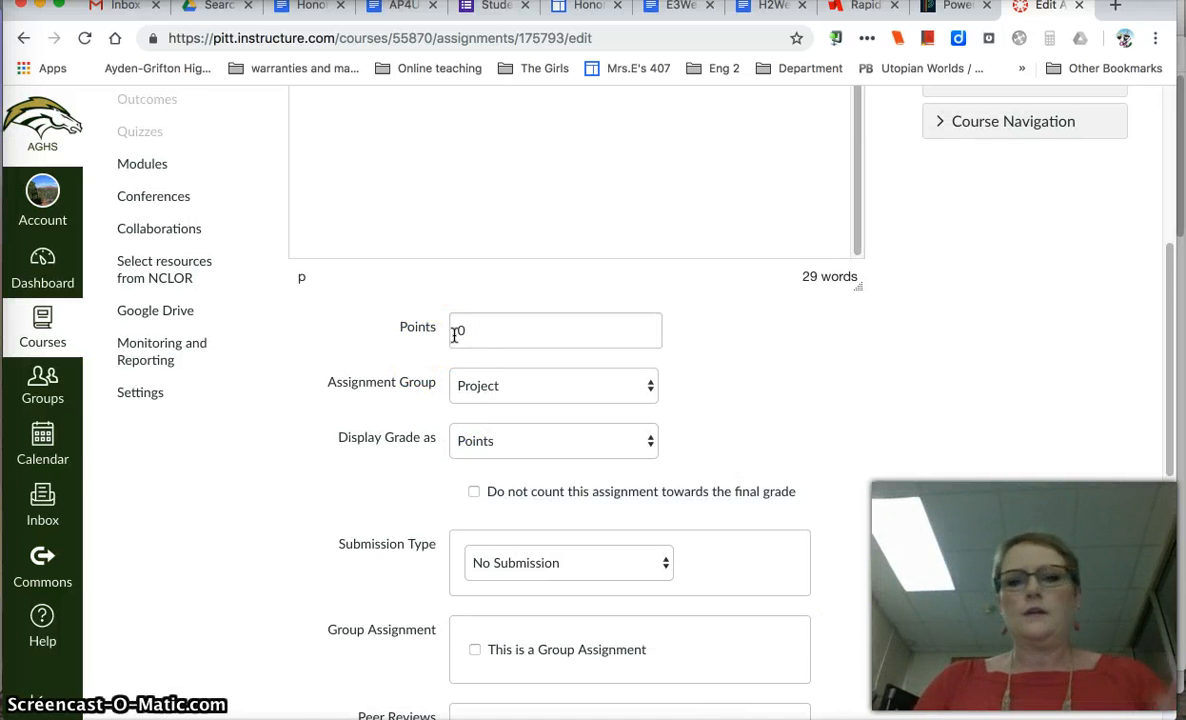
click(455, 335)
double_click(455, 335)
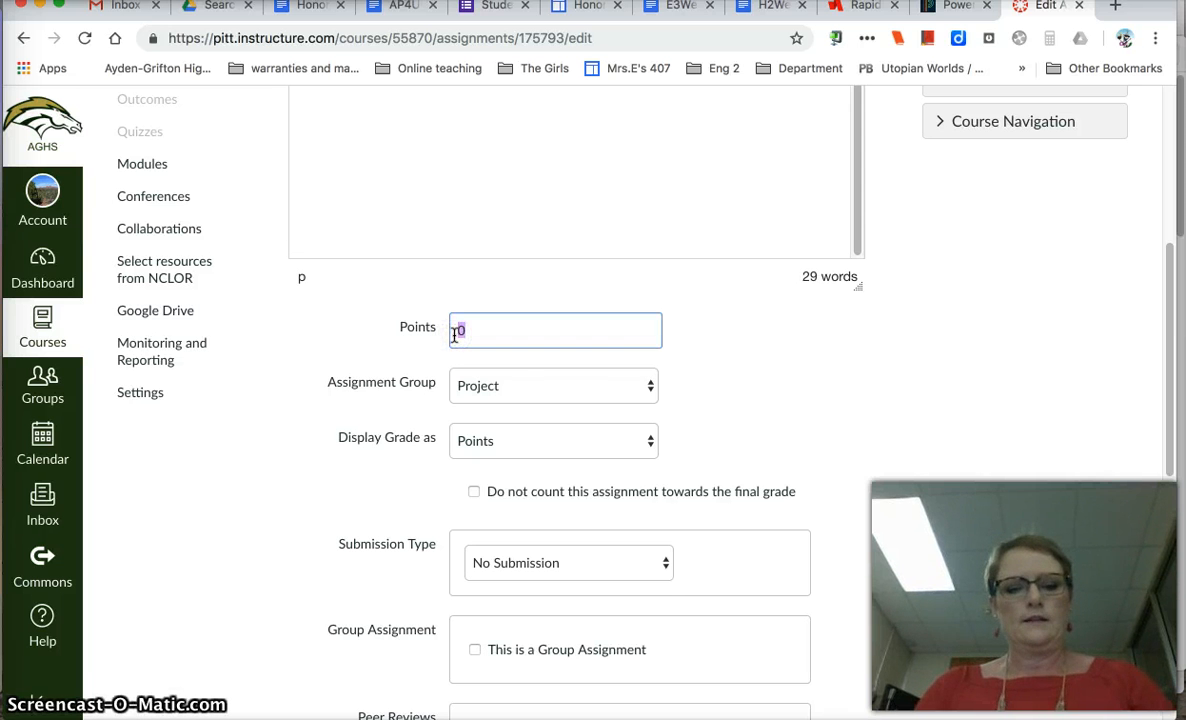
text(36)
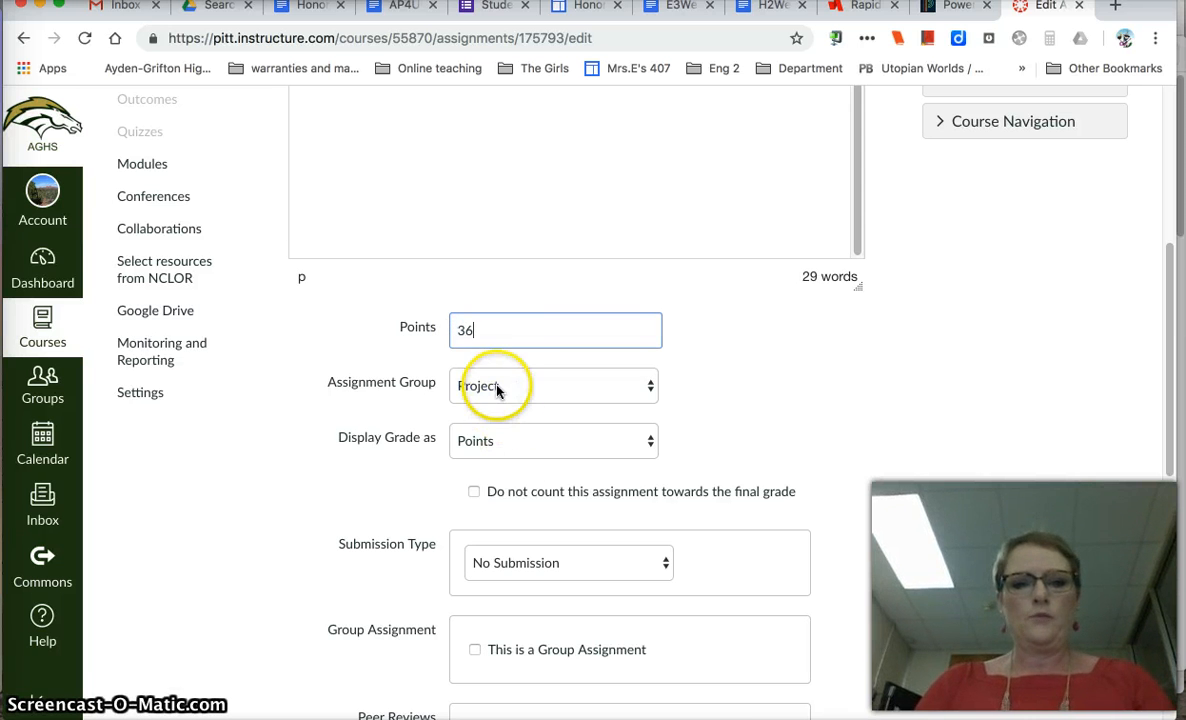
- Set the submission type to Online and allow Website URL as the online entry option
scroll(860, 617, down, 3)
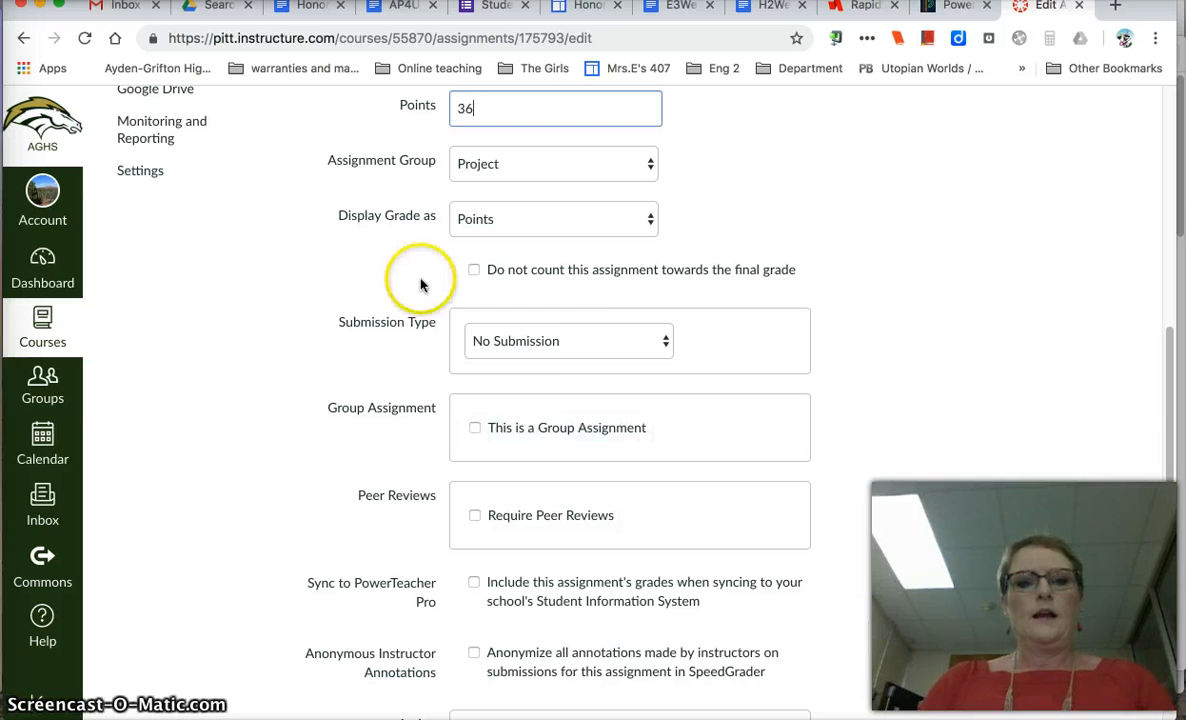
scroll(500, 310, down, 1)
click(590, 341)
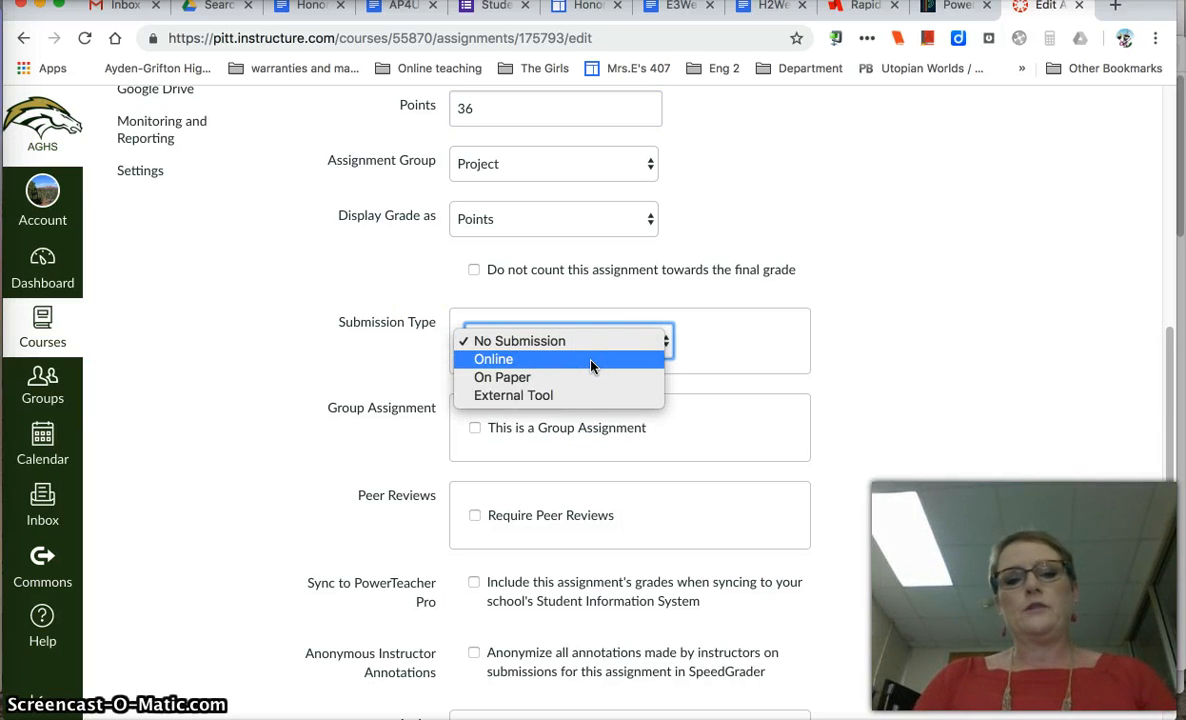
click(591, 366)
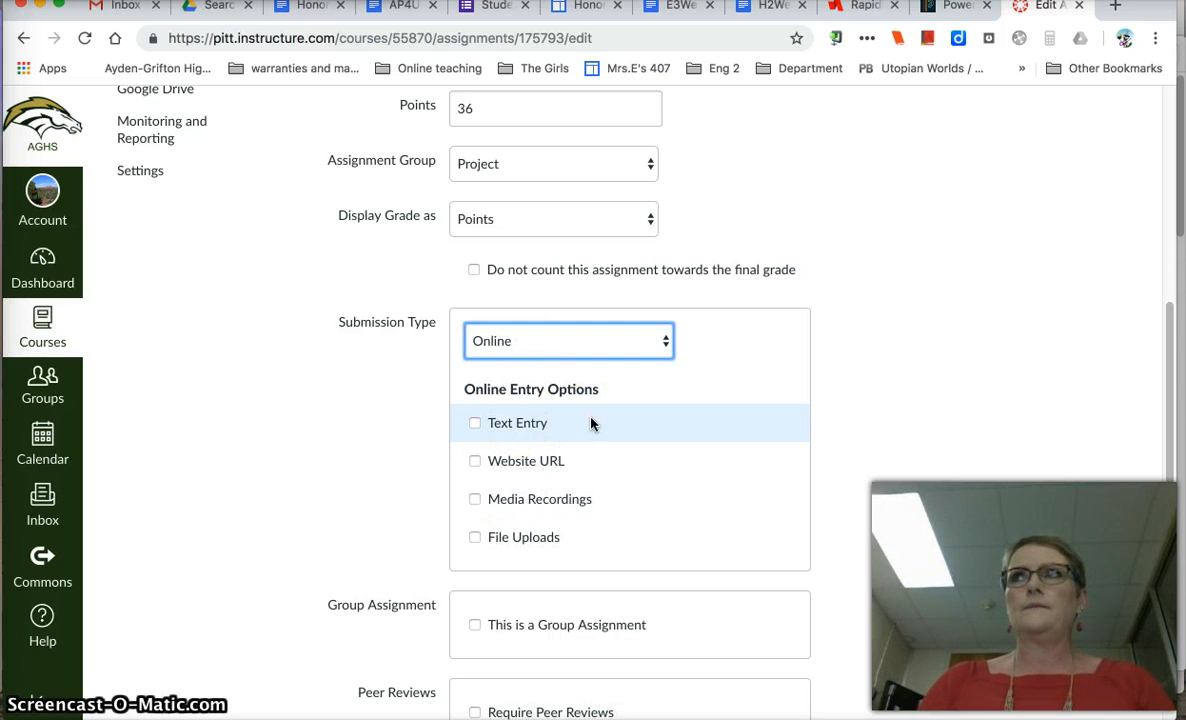
click(480, 425)
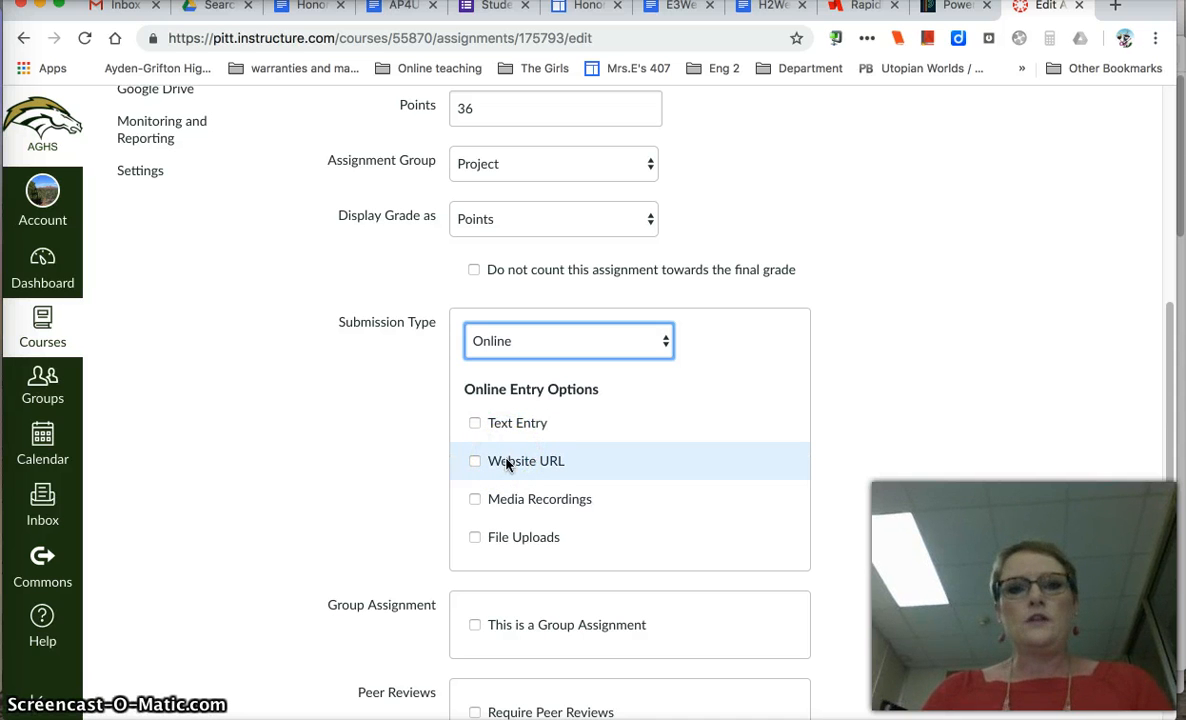
click(476, 461)
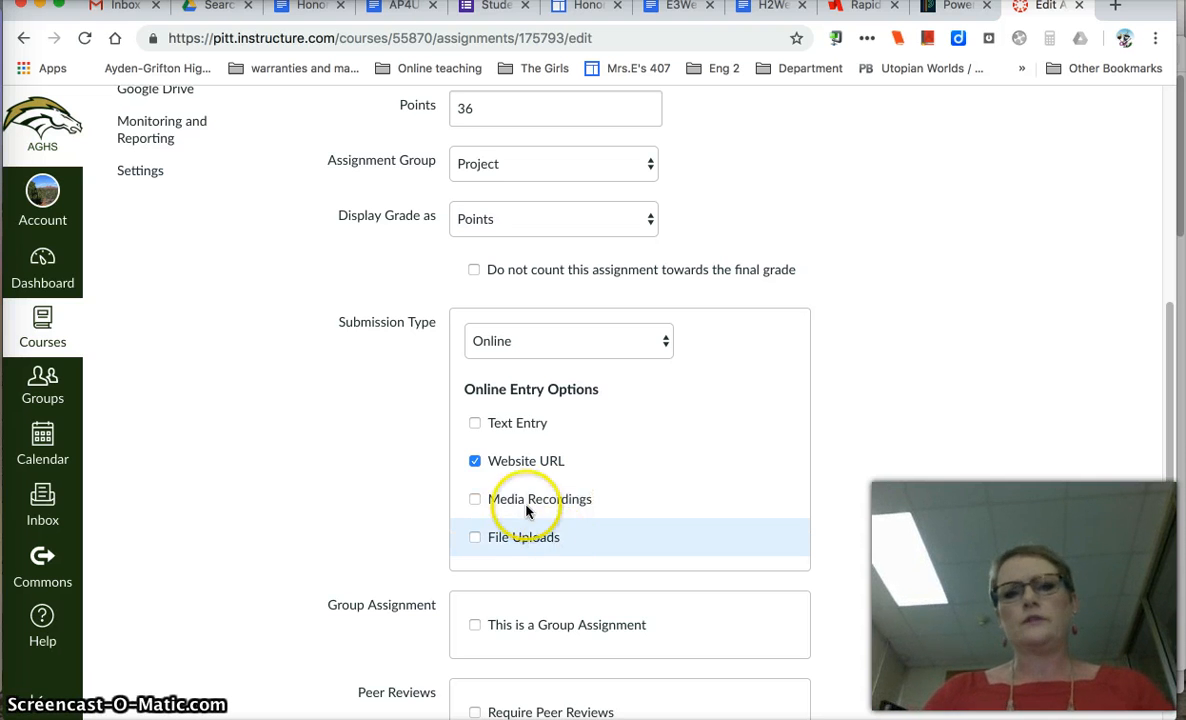
- Set the assignment's due date to October 8, 2018 for everyone and save the assignment
scroll(688, 617, down, 3)
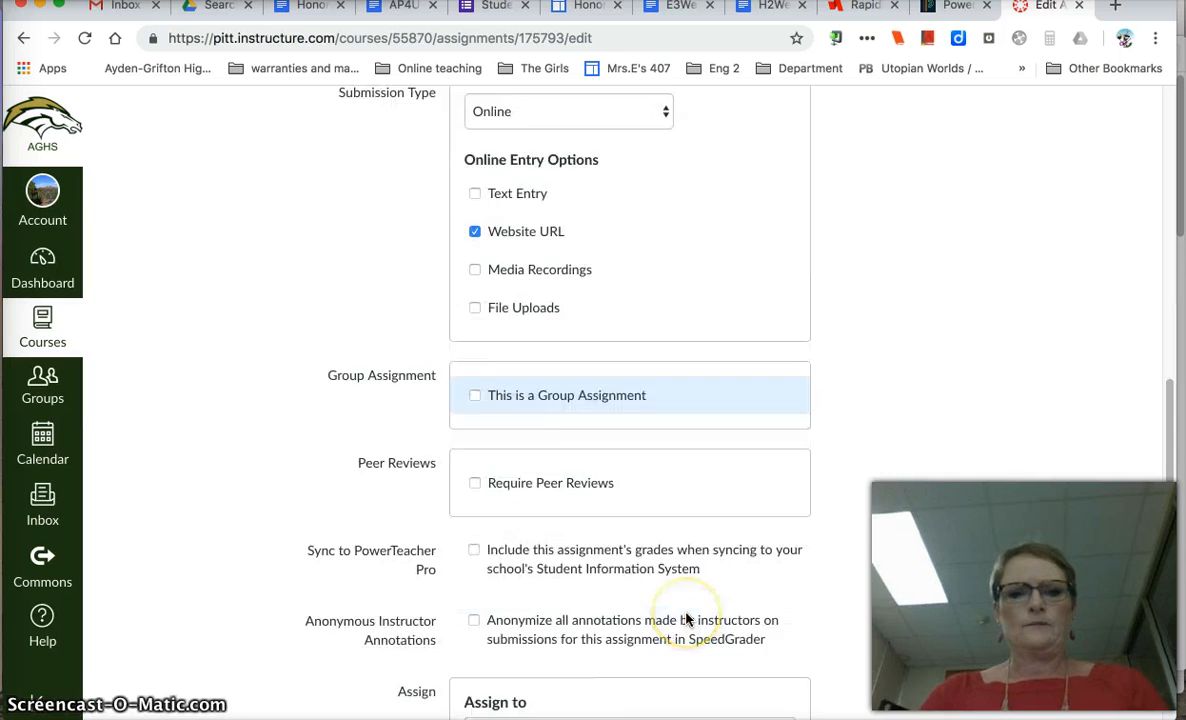
scroll(686, 619, down, 1)
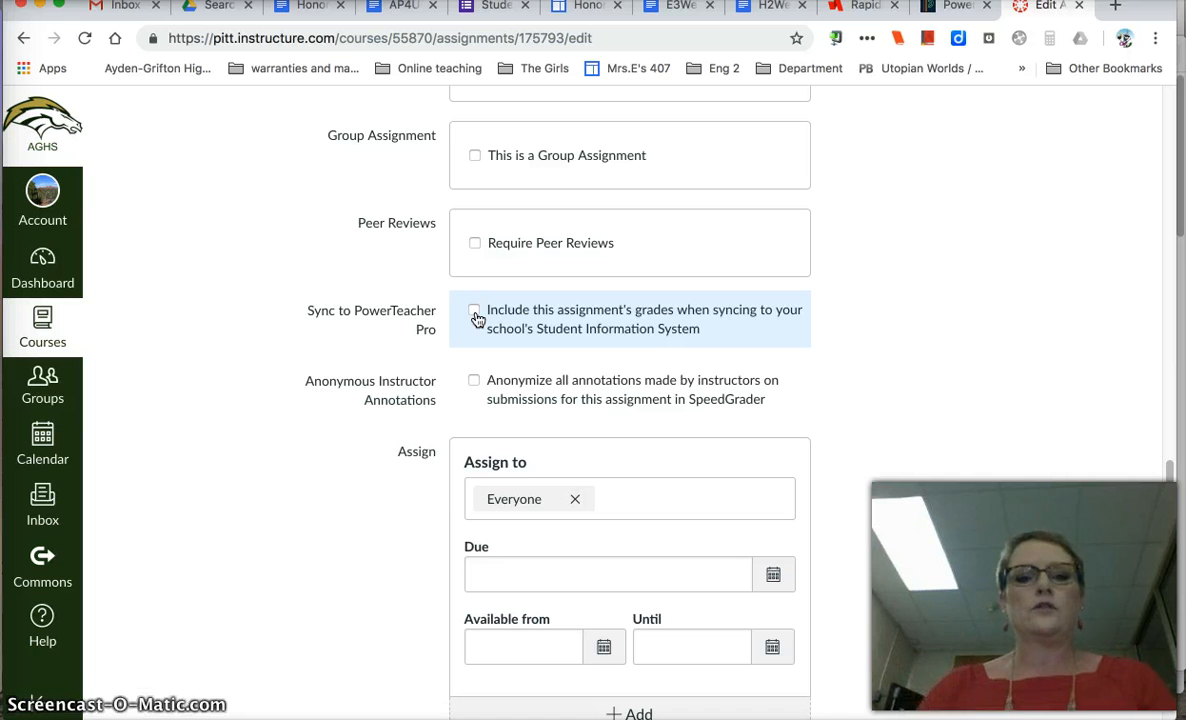
scroll(1024, 503, down, 3)
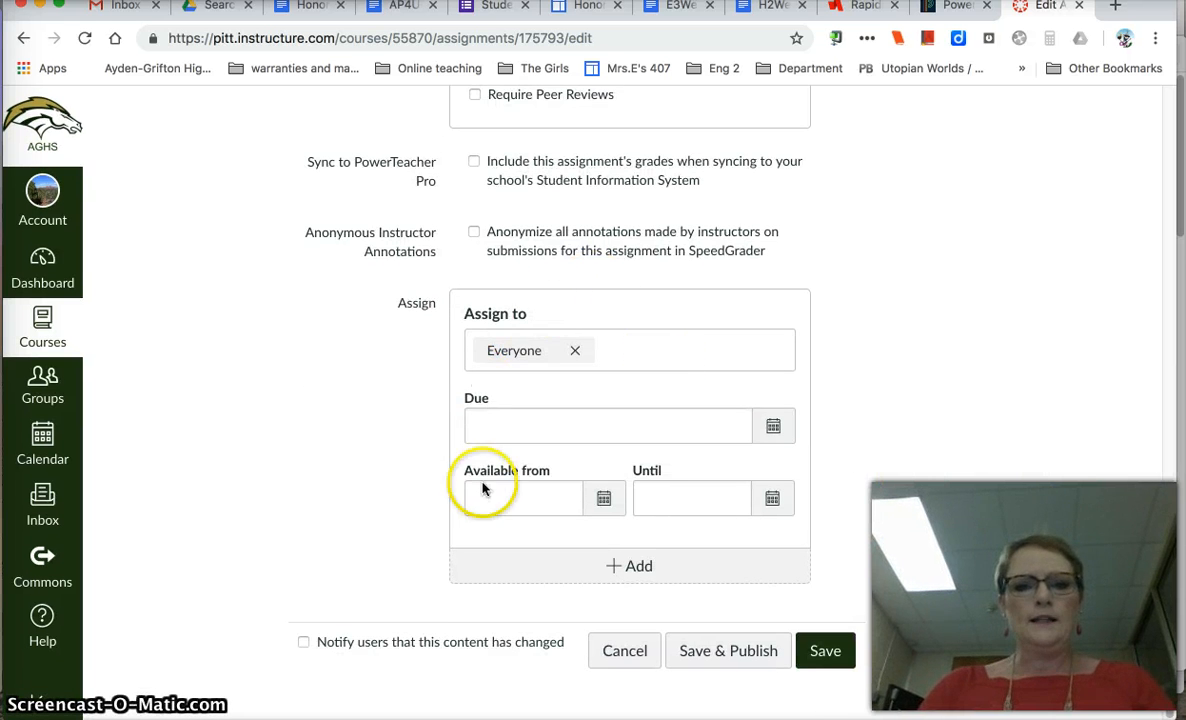
click(774, 428)
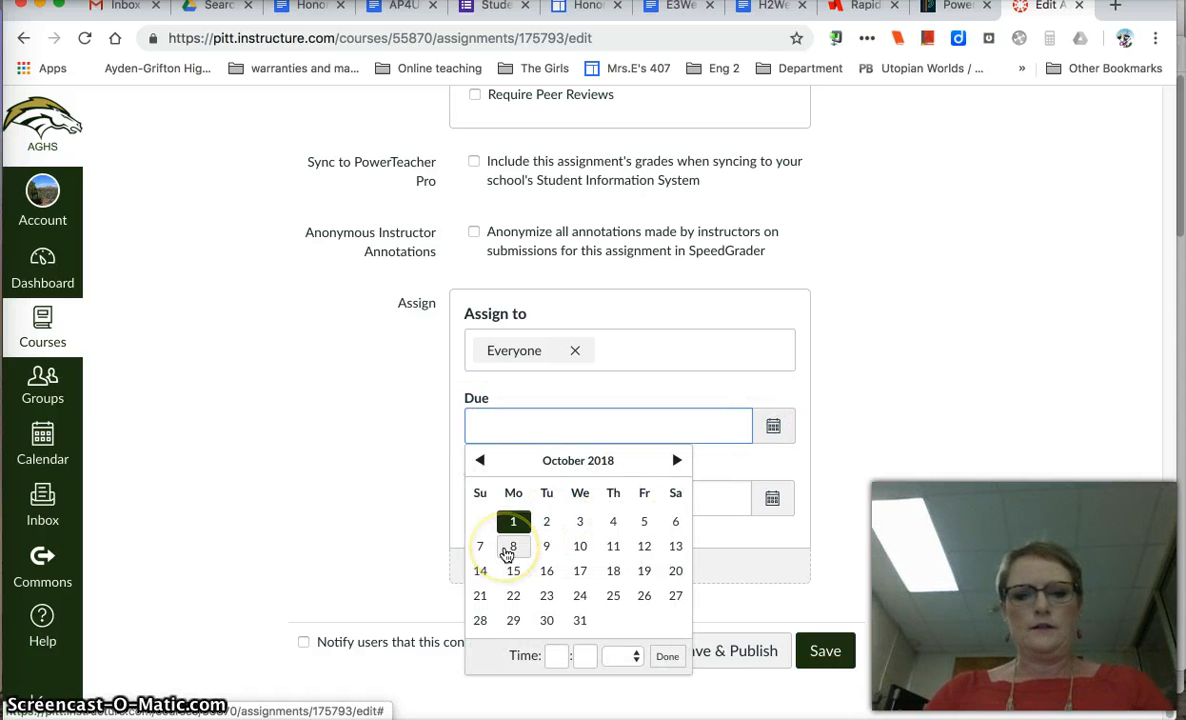
click(510, 548)
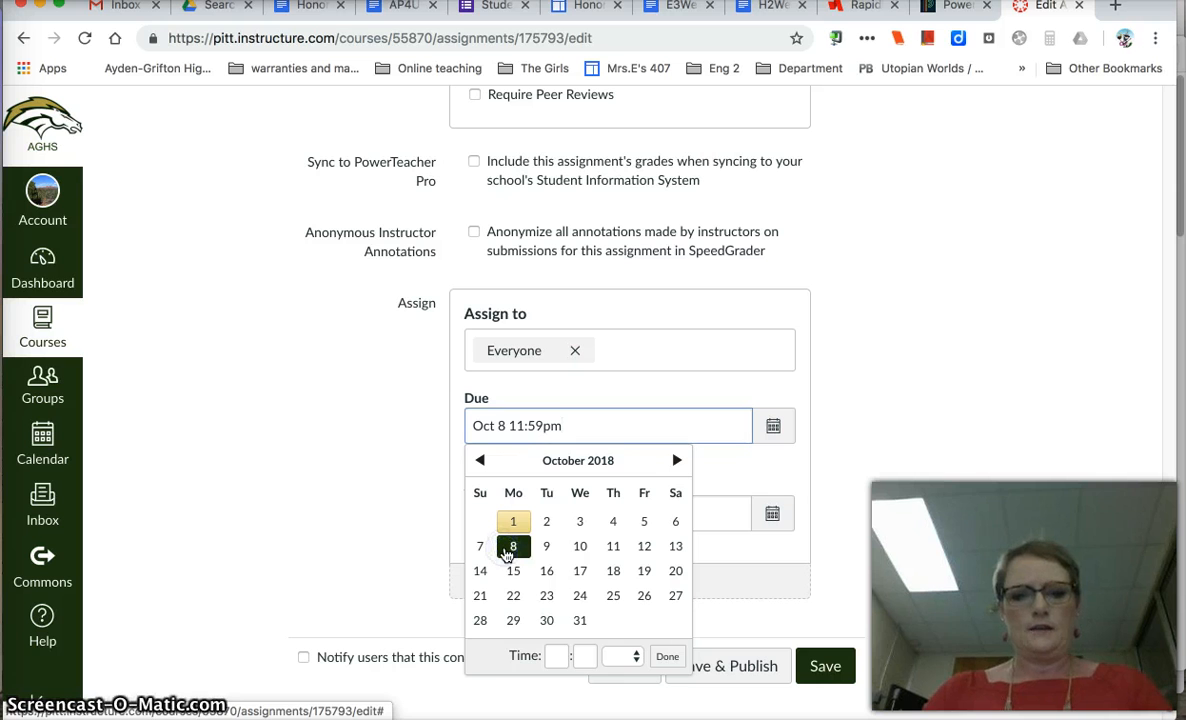
click(1000, 484)
click(850, 670)
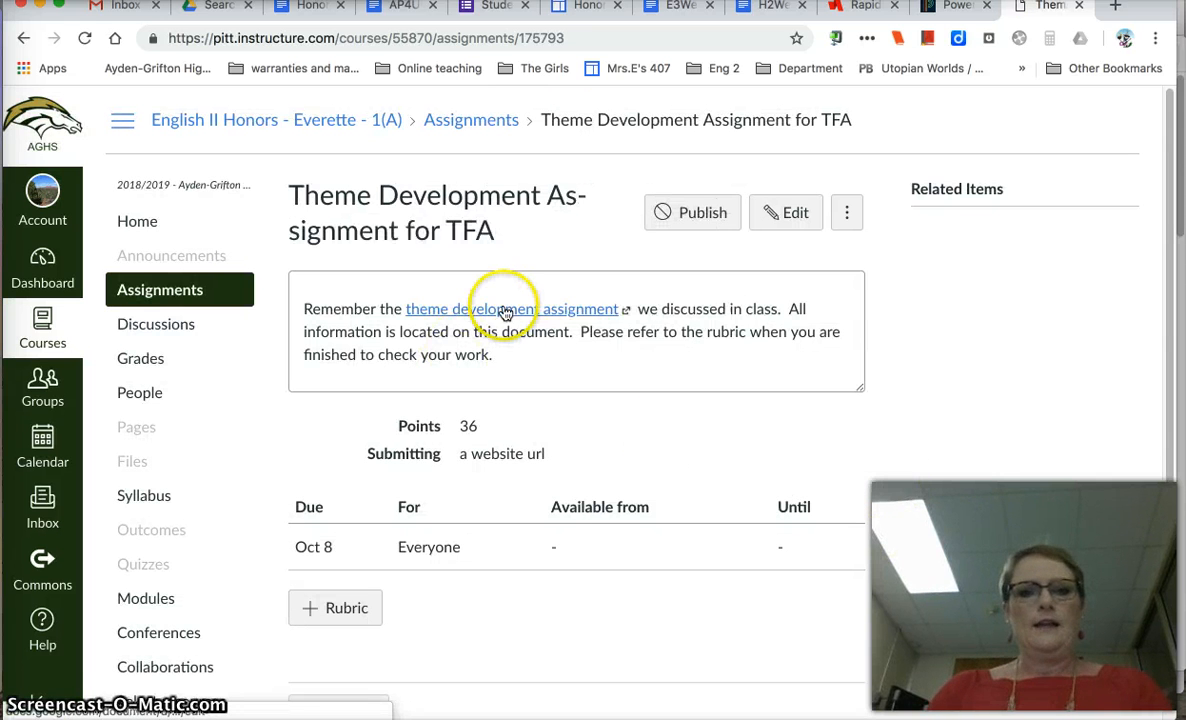
- Test the theme development assignment link in the saved description and close the document it opens
click(506, 312)
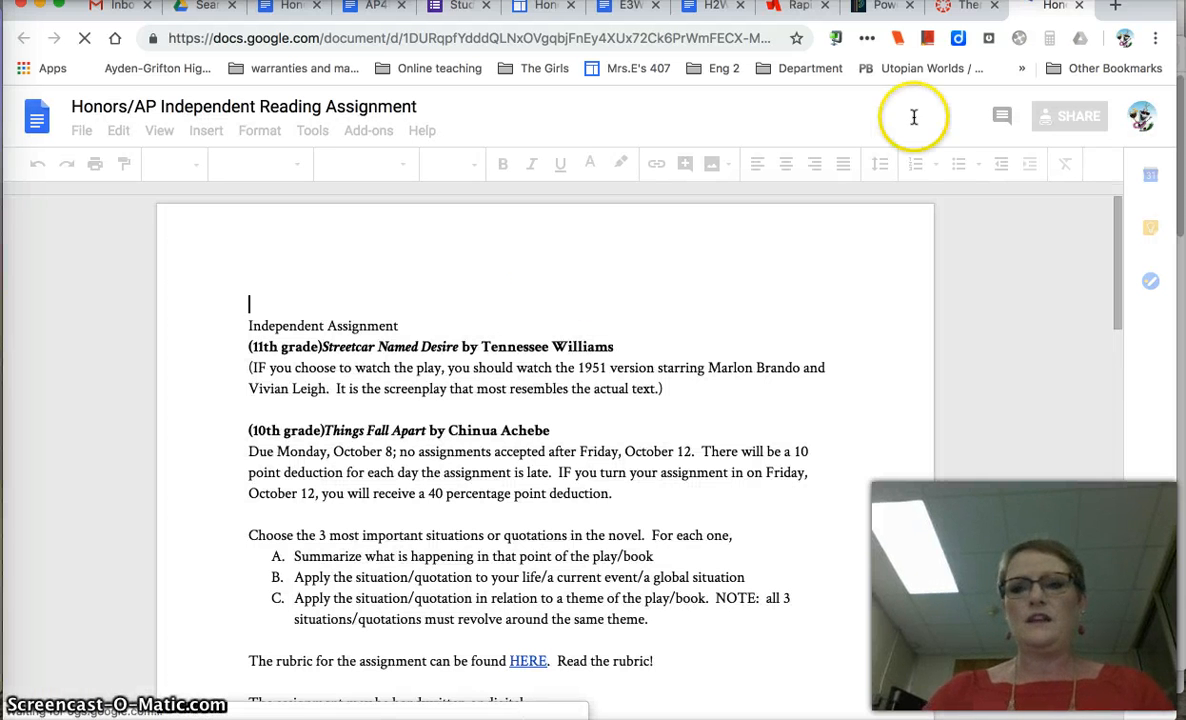
click(1080, 8)
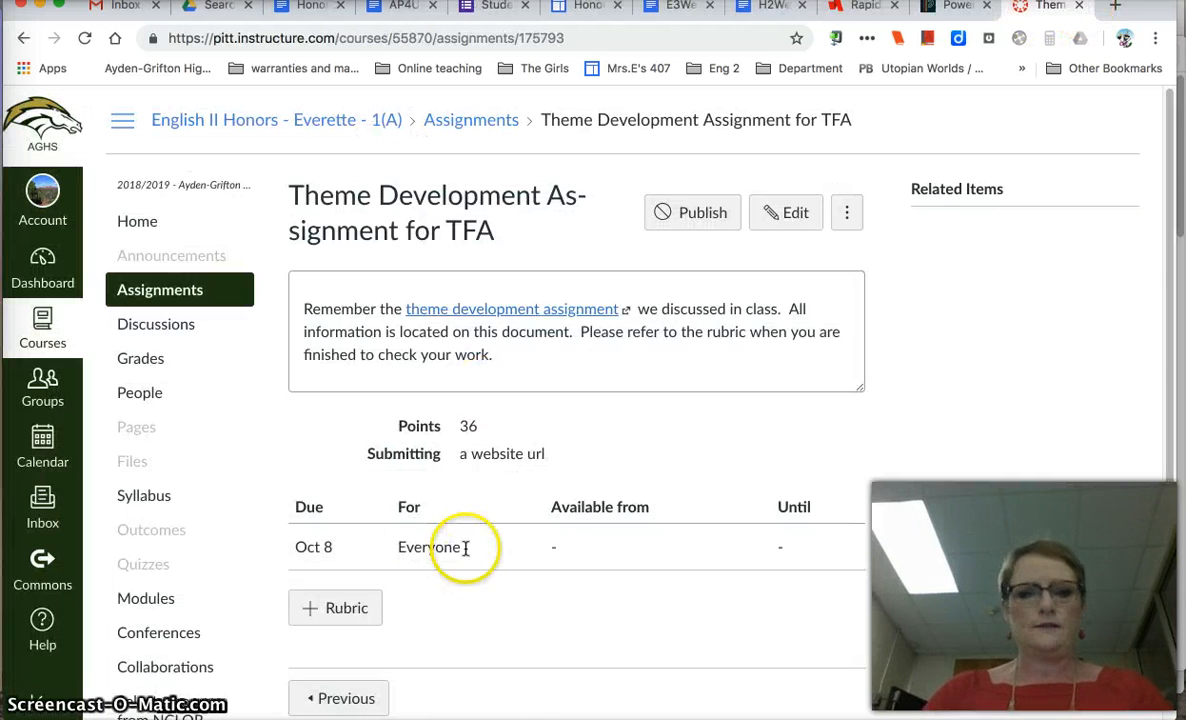
- Add a rubric to the assignment and open the search for existing rubrics
scroll(604, 638, down, 3)
scroll(600, 641, up, 1)
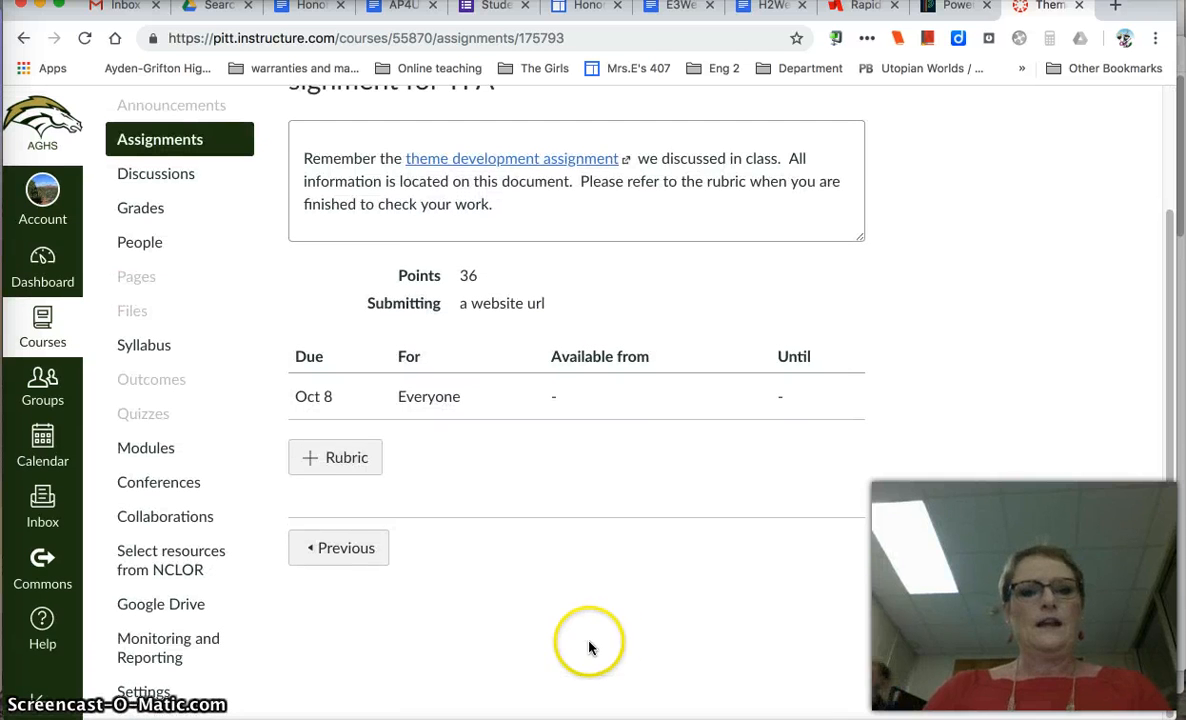
click(343, 459)
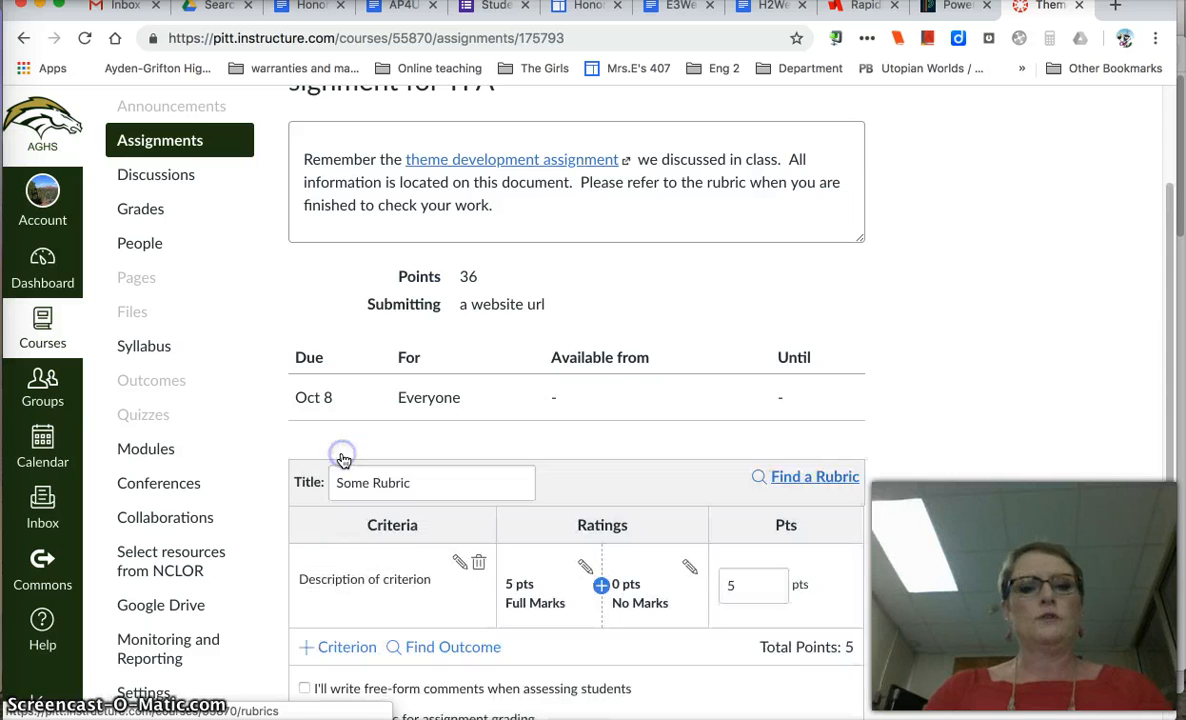
scroll(960, 492, down, 3)
scroll(969, 490, up, 3)
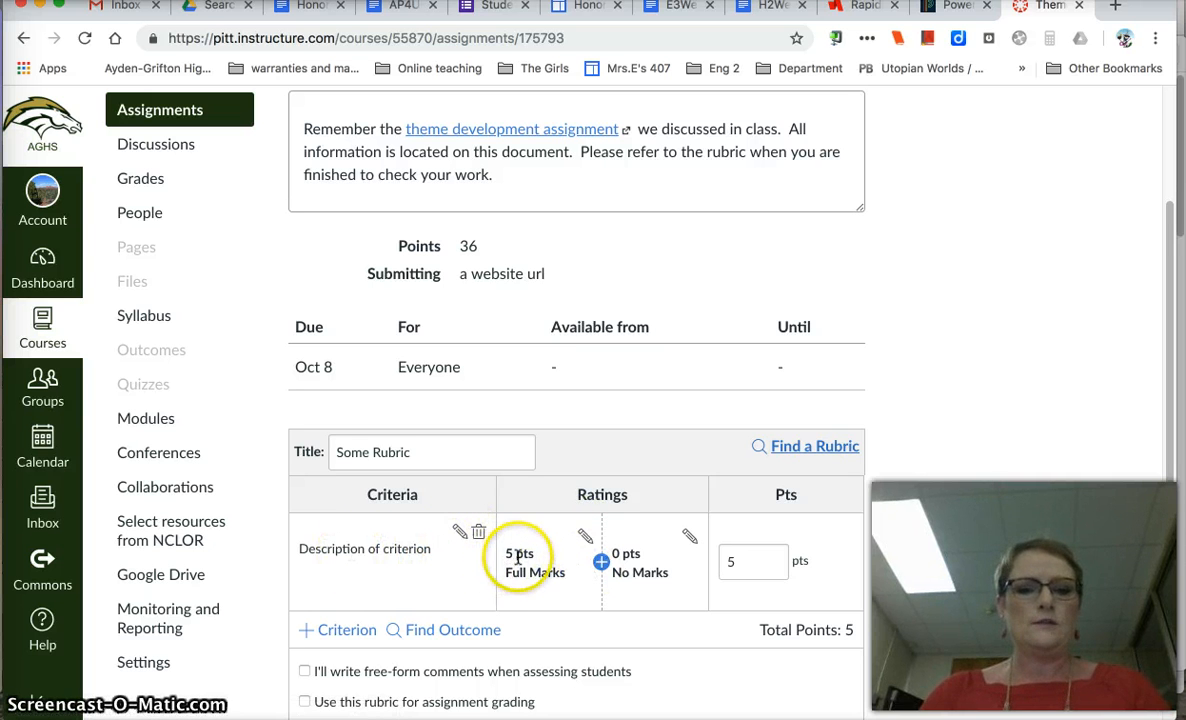
click(792, 446)
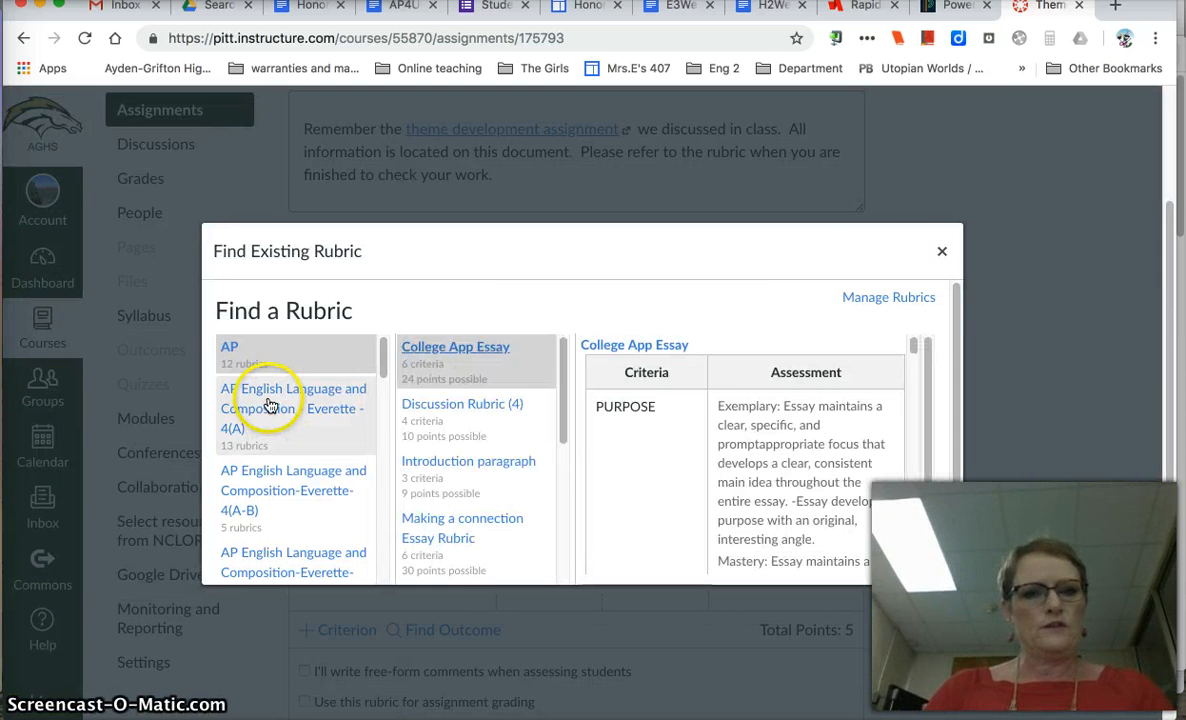
- Select the Streetcar Independent Reading rubric from the English II Honors 2(A) course
scroll(279, 510, down, 2)
scroll(279, 510, down, 5)
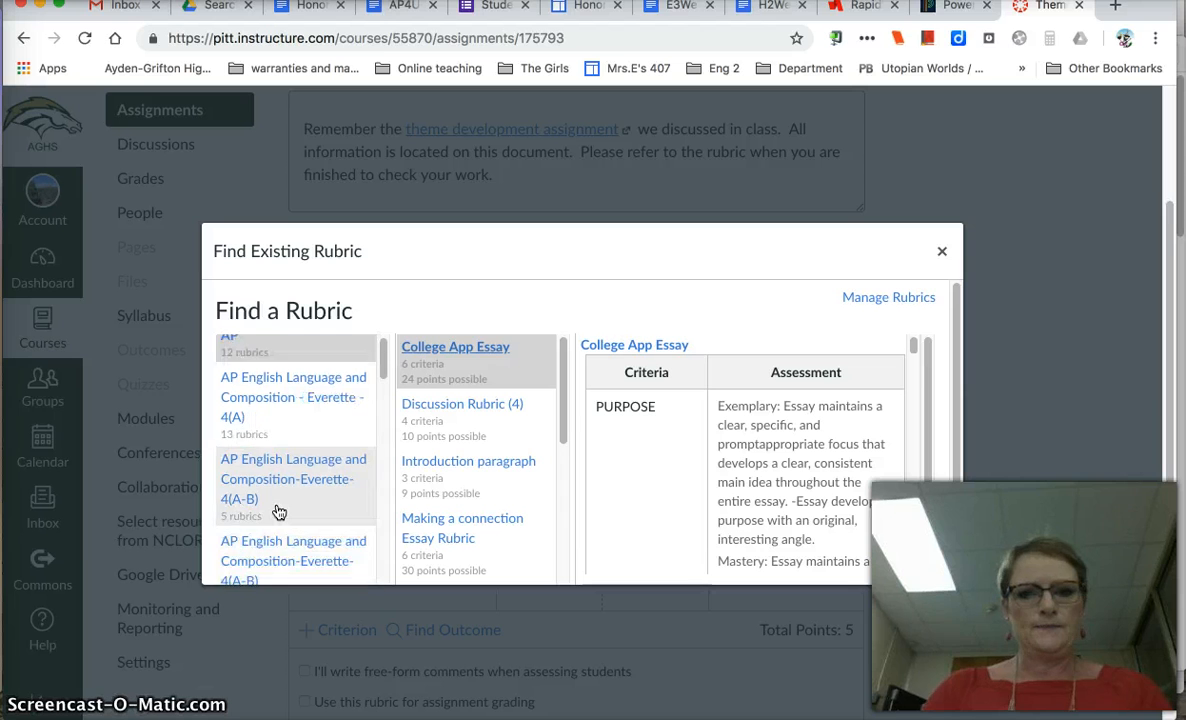
scroll(279, 510, down, 1)
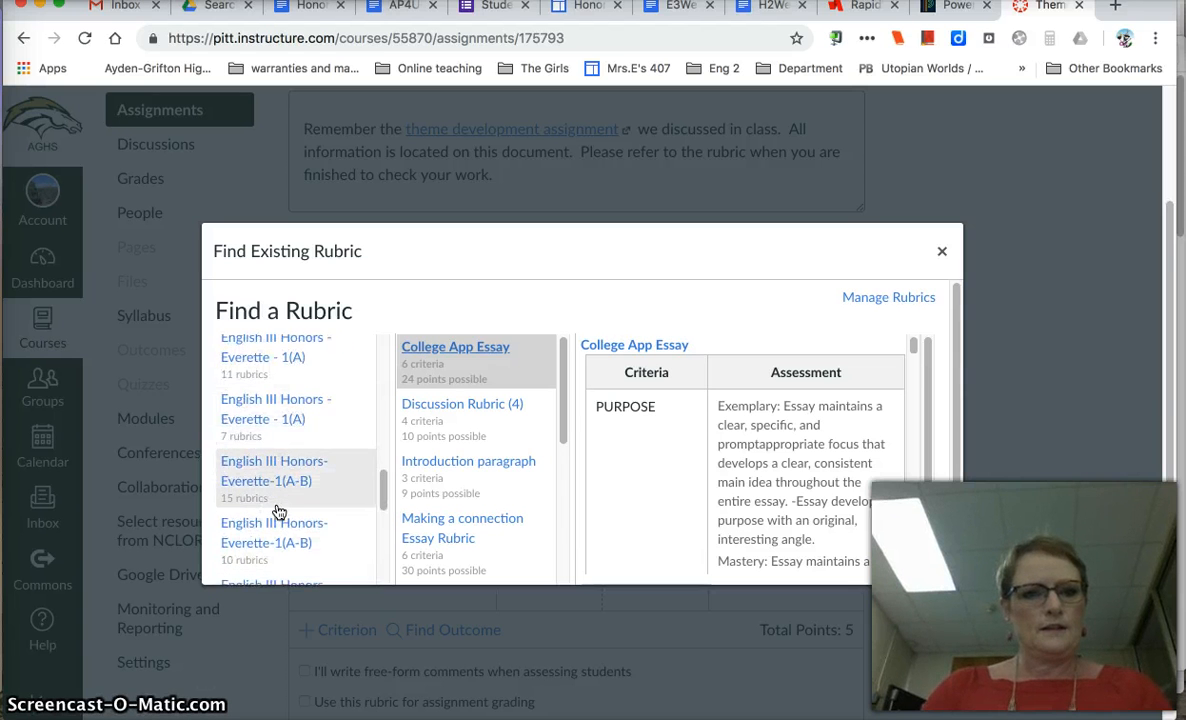
scroll(279, 511, up, 3)
scroll(279, 511, up, 2)
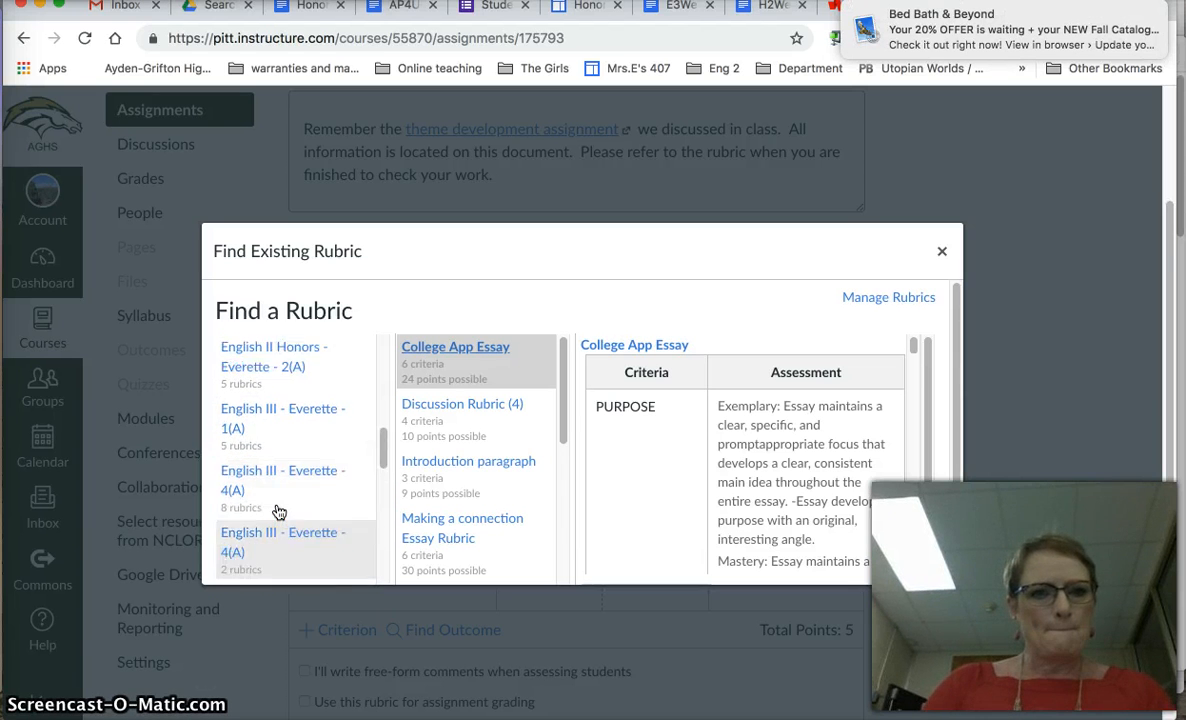
scroll(279, 511, down, 1)
scroll(279, 511, up, 1)
click(270, 395)
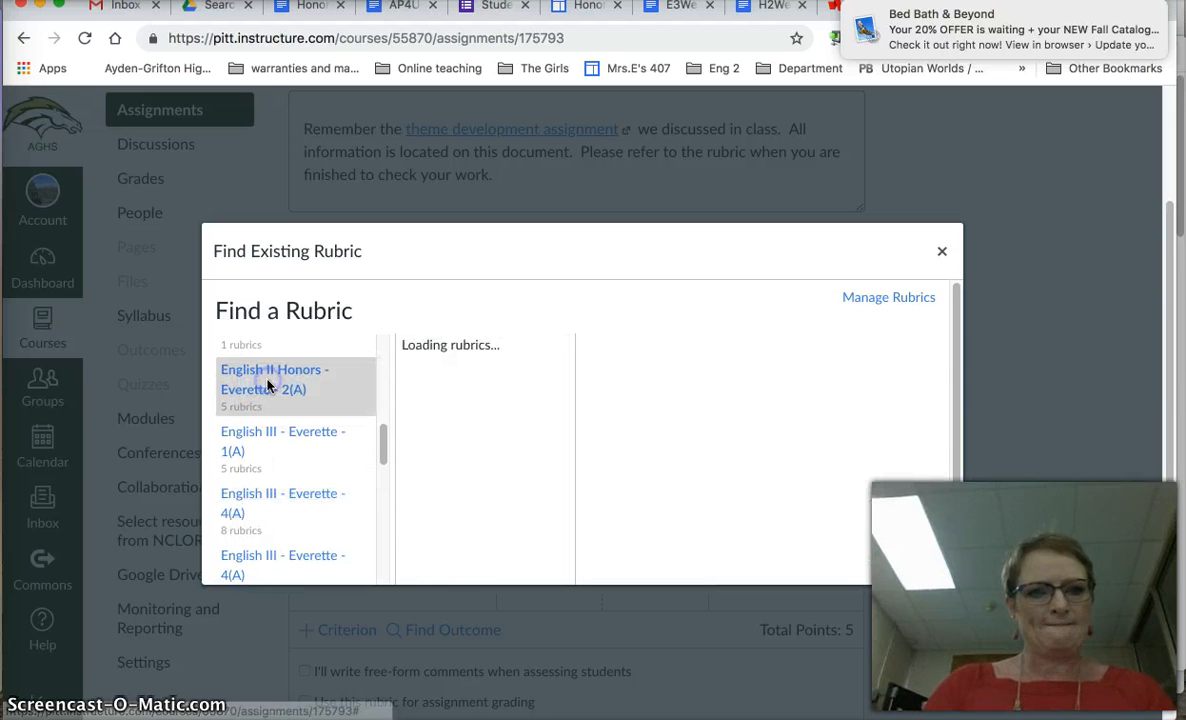
scroll(497, 431, down, 2)
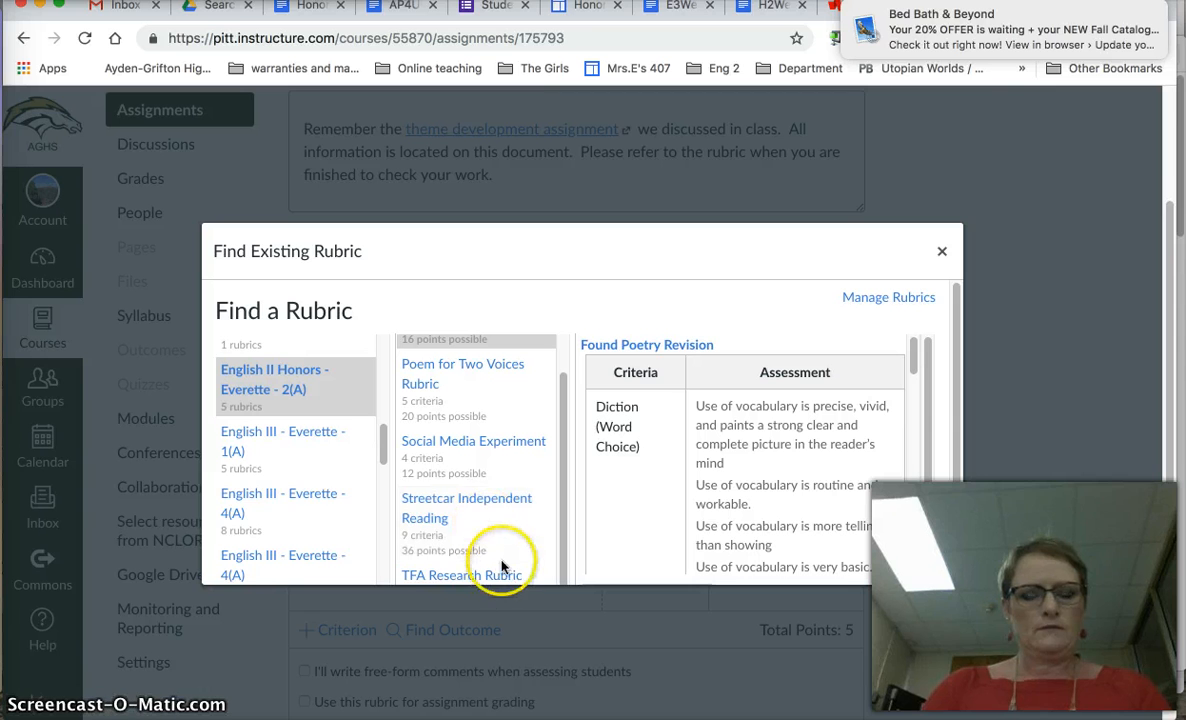
click(475, 503)
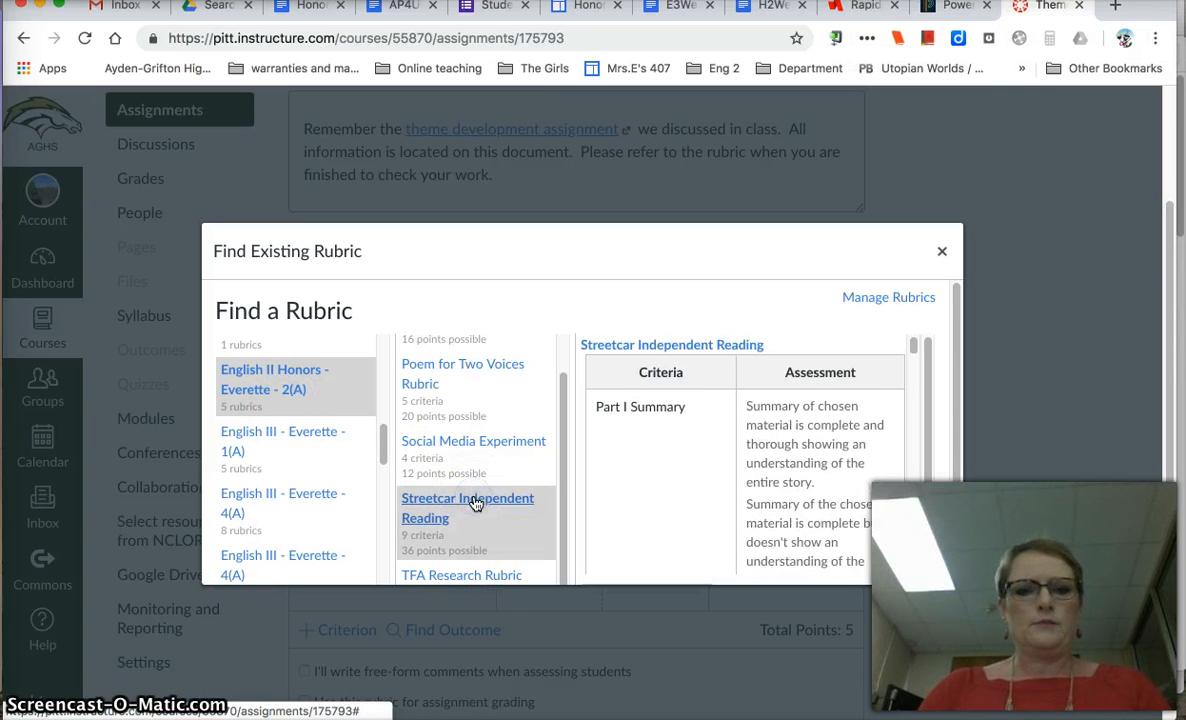
- Review the criteria of the Streetcar Independent Reading rubric and attach it to the assignment
scroll(800, 470, down, 10)
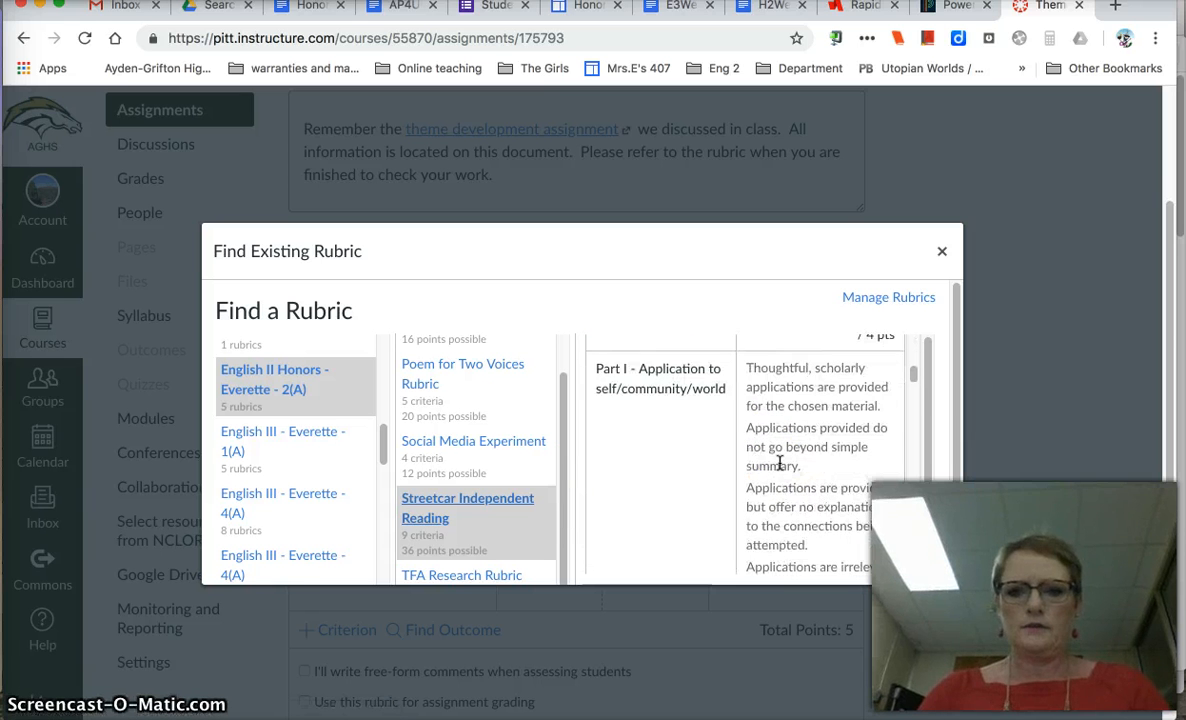
scroll(779, 463, down, 5)
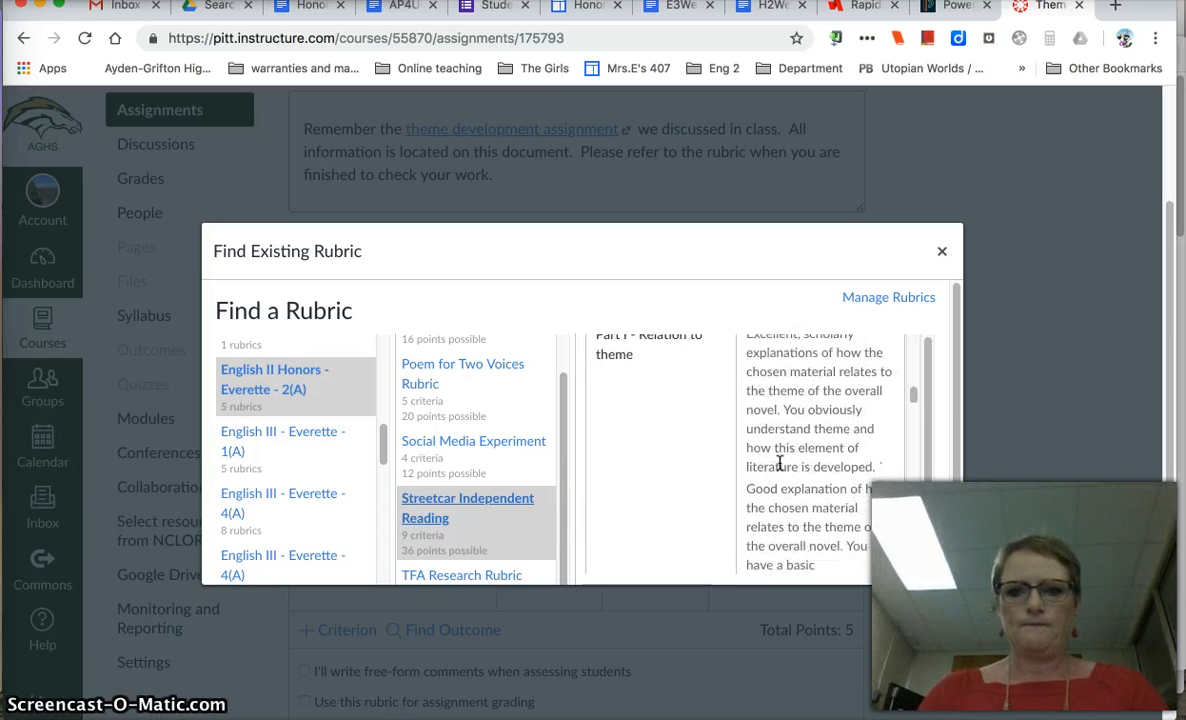
scroll(779, 463, down, 5)
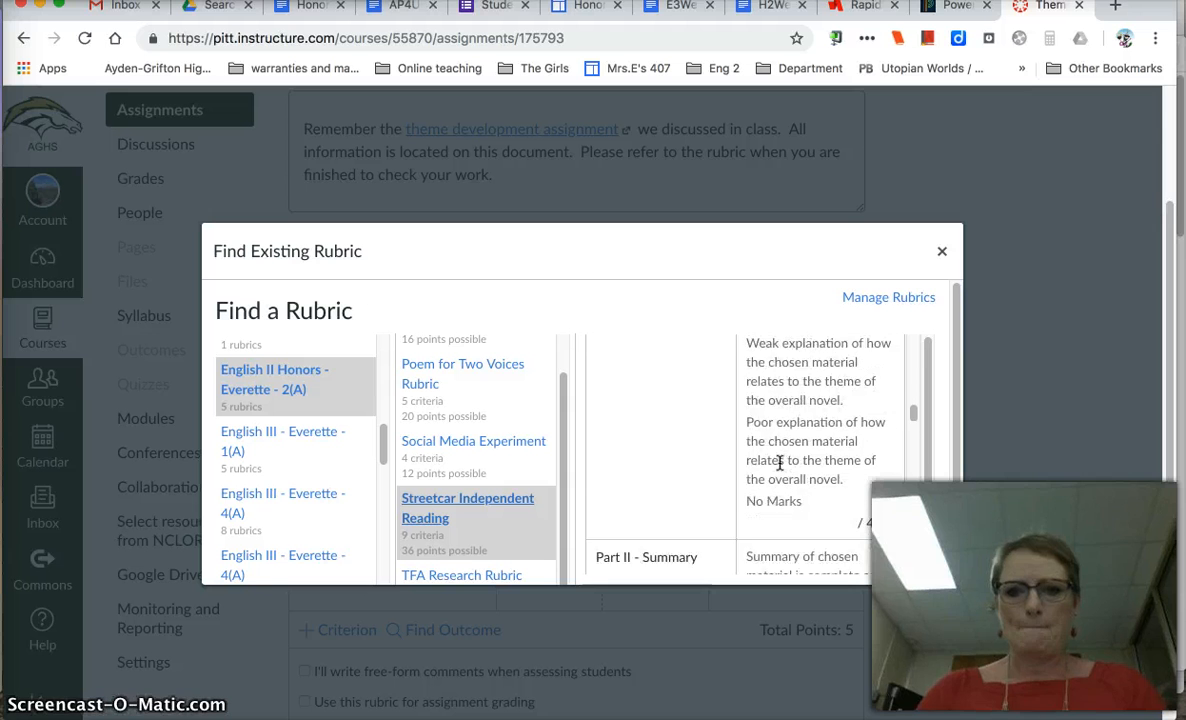
scroll(779, 463, down, 6)
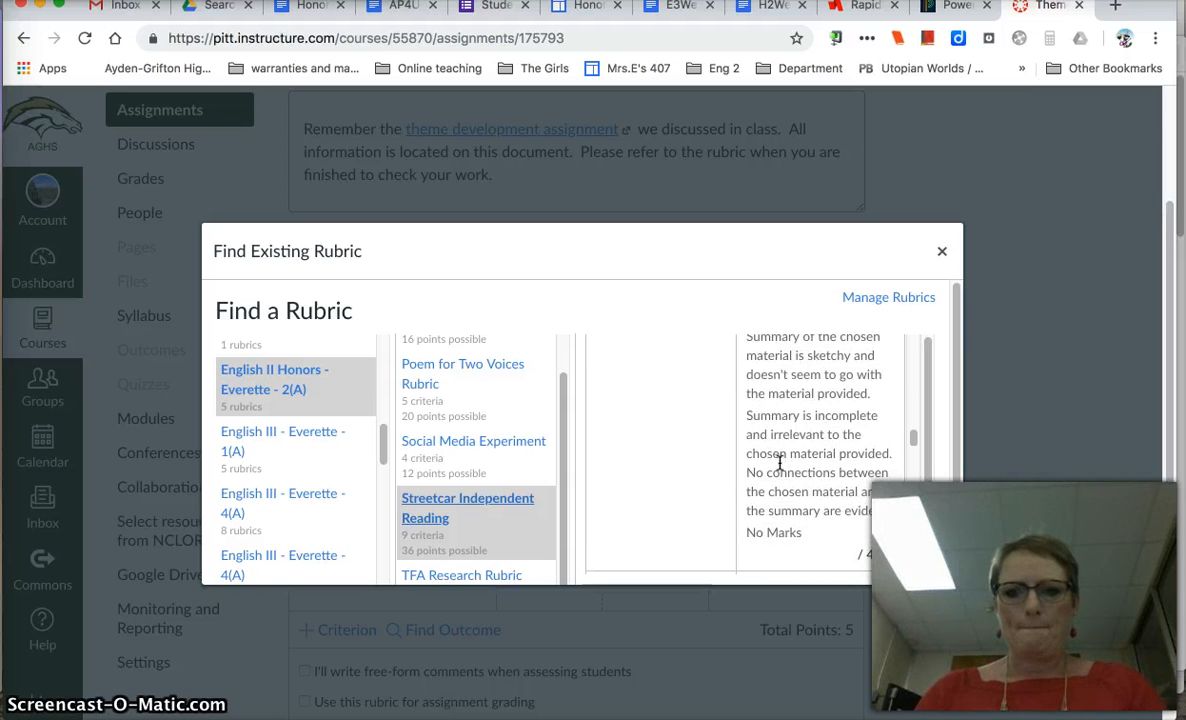
scroll(779, 463, down, 6)
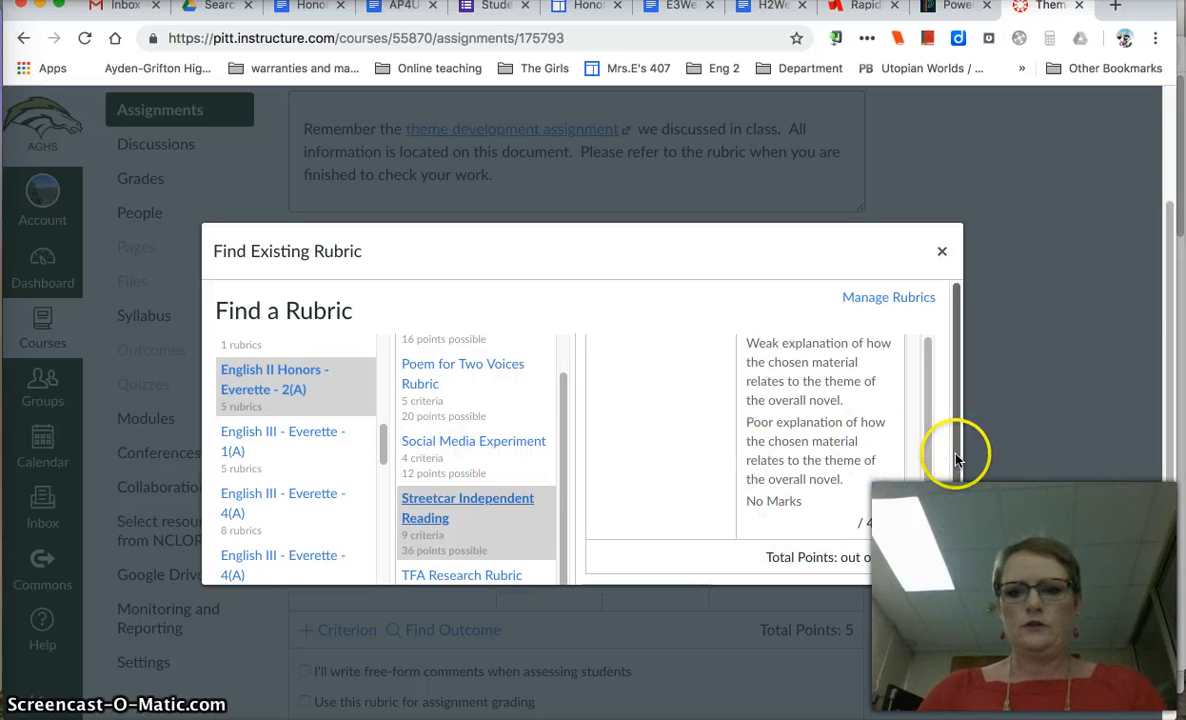
scroll(957, 460, down, 1)
scroll(957, 460, down, 2)
click(645, 563)
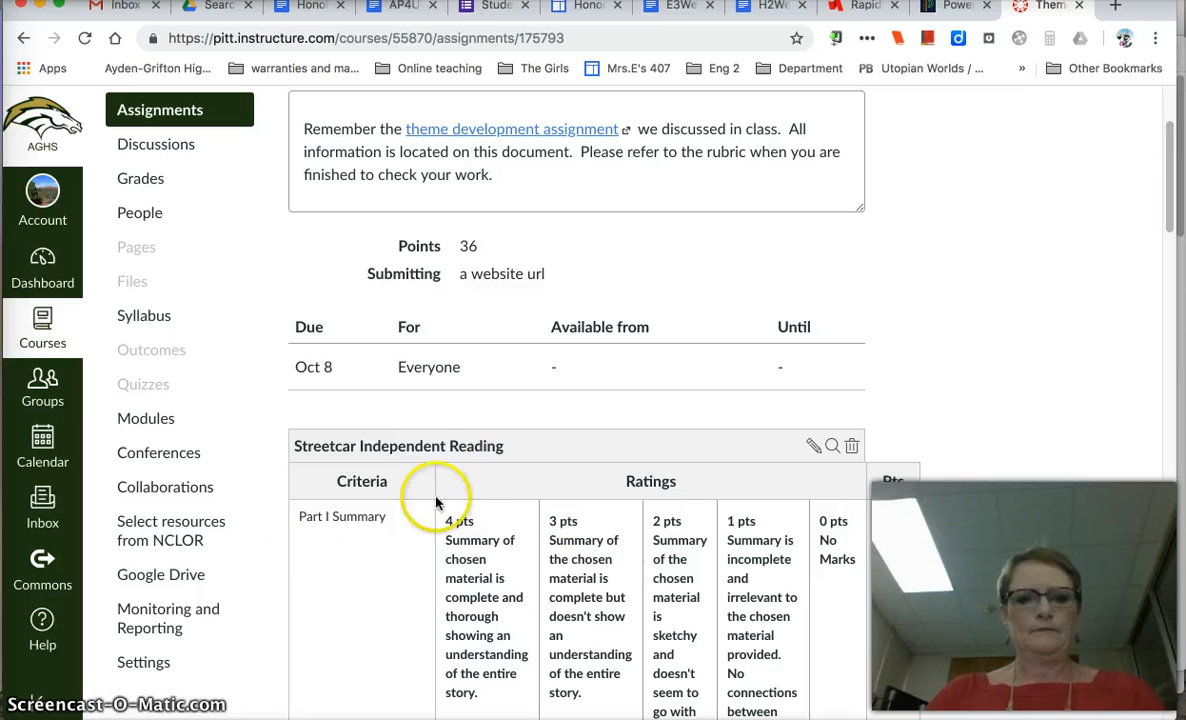
- Retitle the attached rubric "TFA Independent Reading", enable it for assignment grading and update it
click(813, 447)
text(TFA Independent Reading)
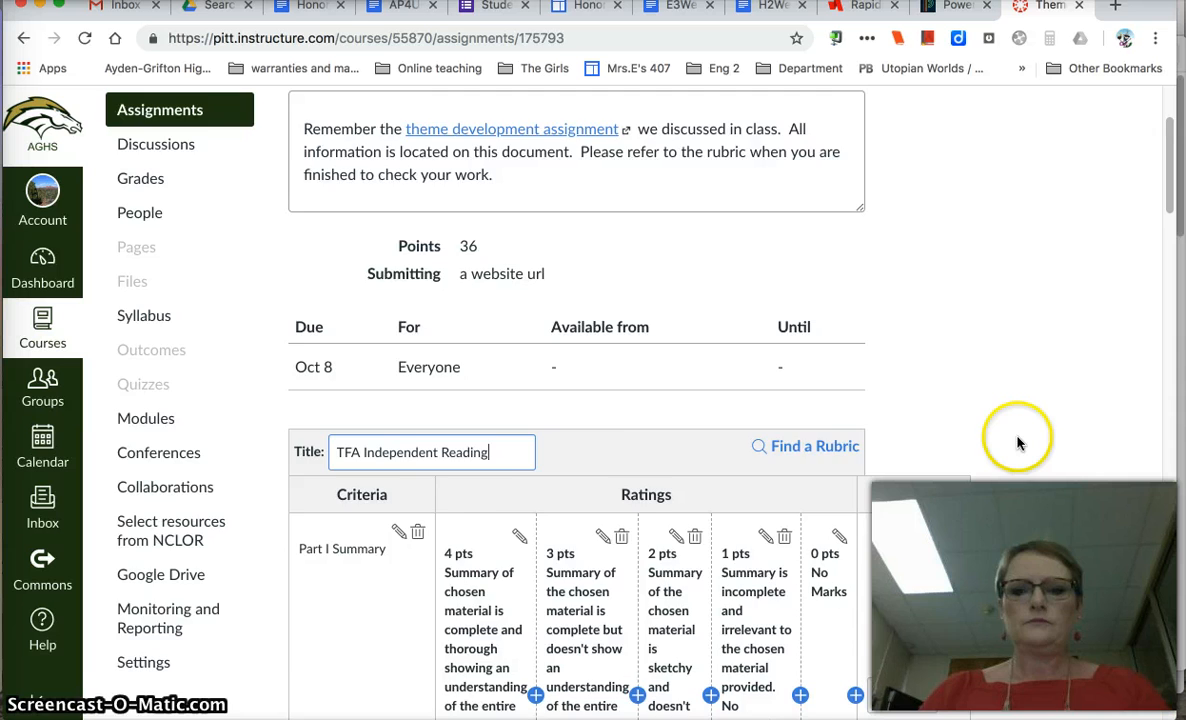
scroll(1020, 443, down, 10)
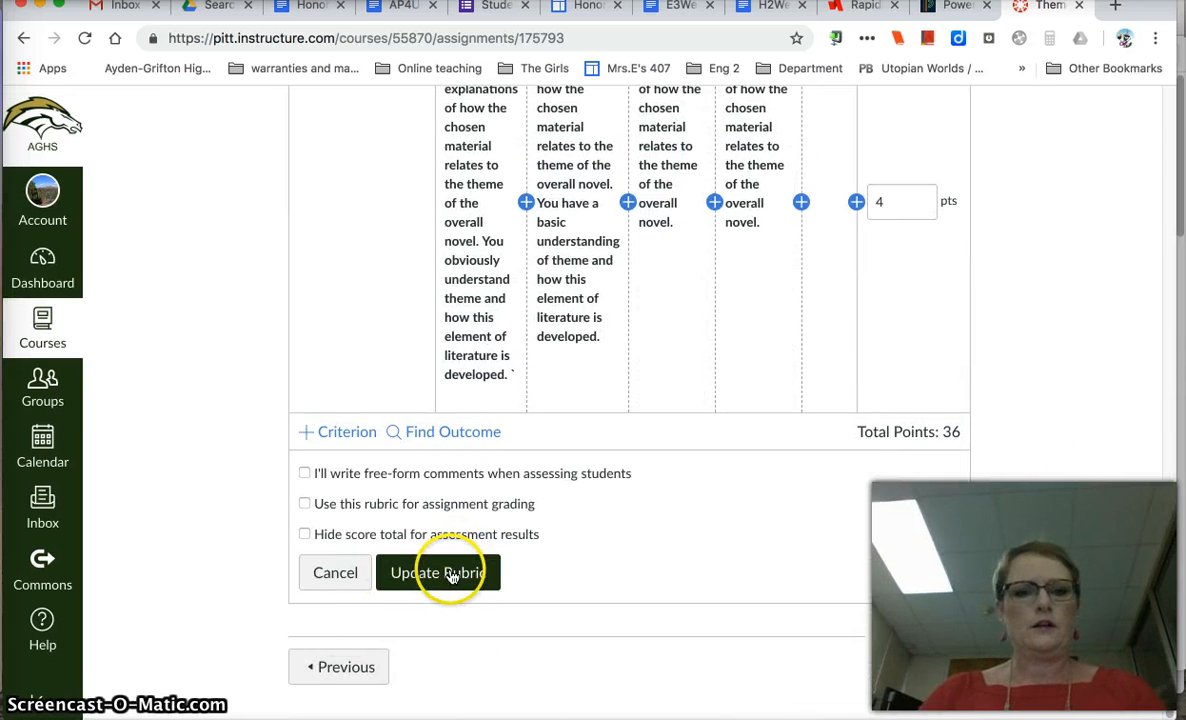
click(304, 505)
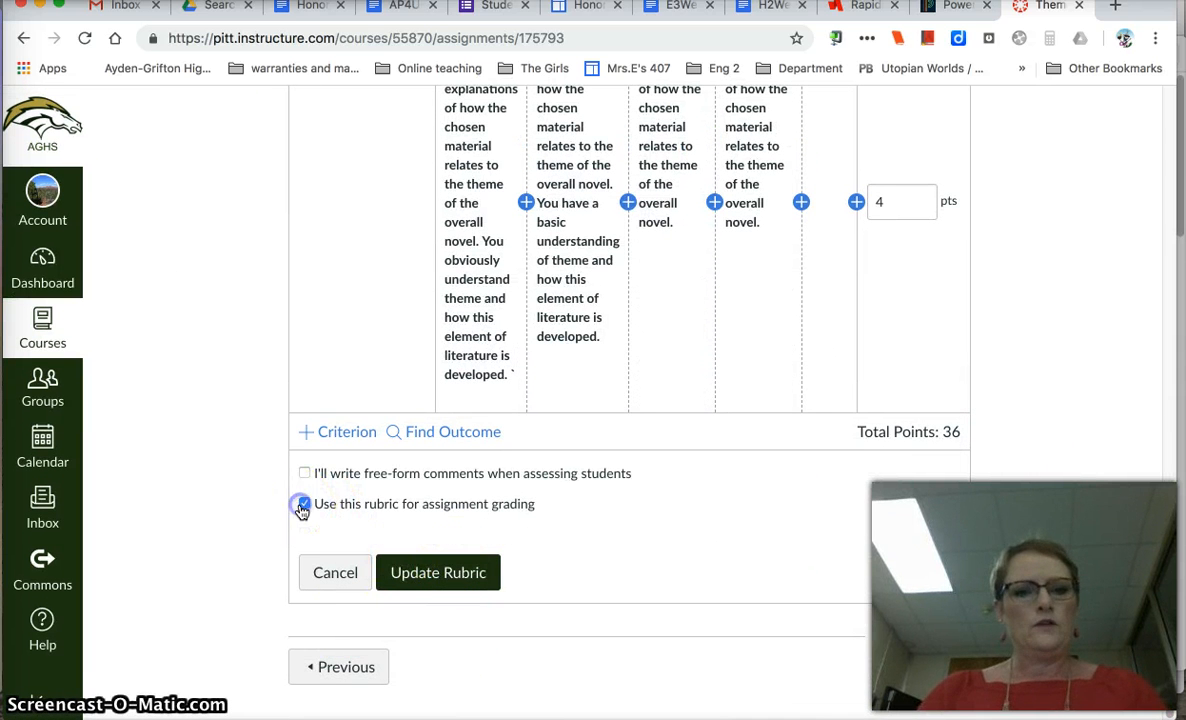
click(460, 575)
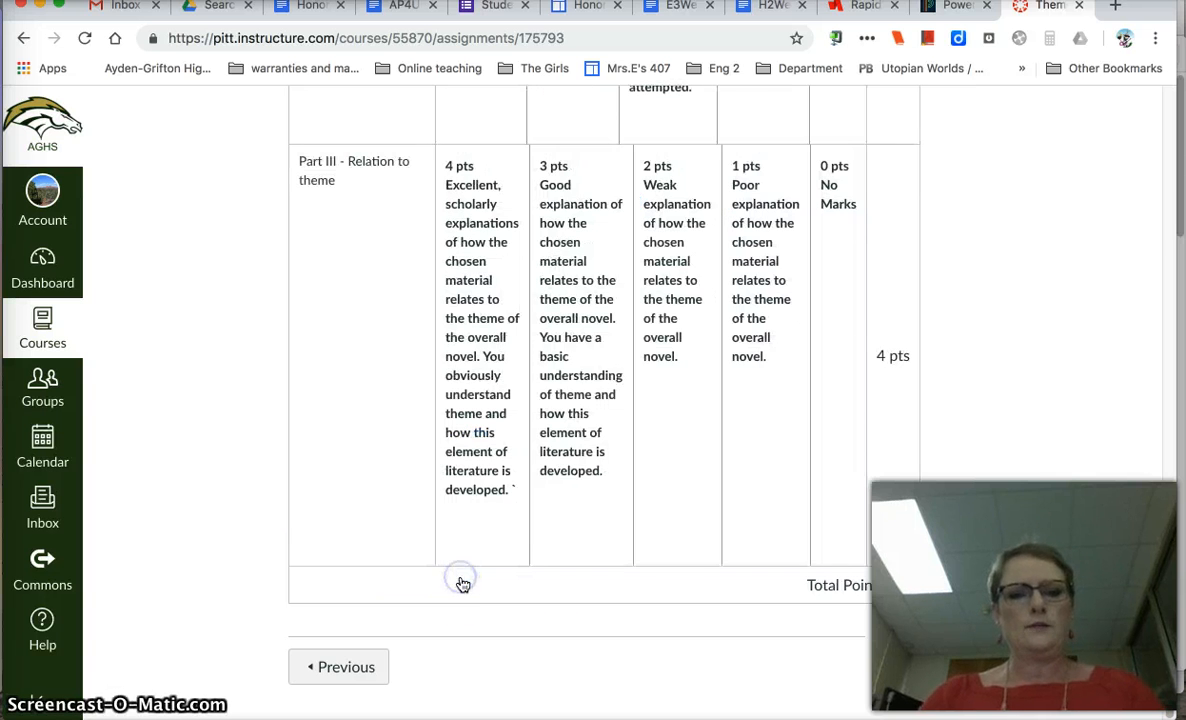
- Look over the updated rubric and publish the Theme Development Assignment for TFA
scroll(1046, 428, down, 10)
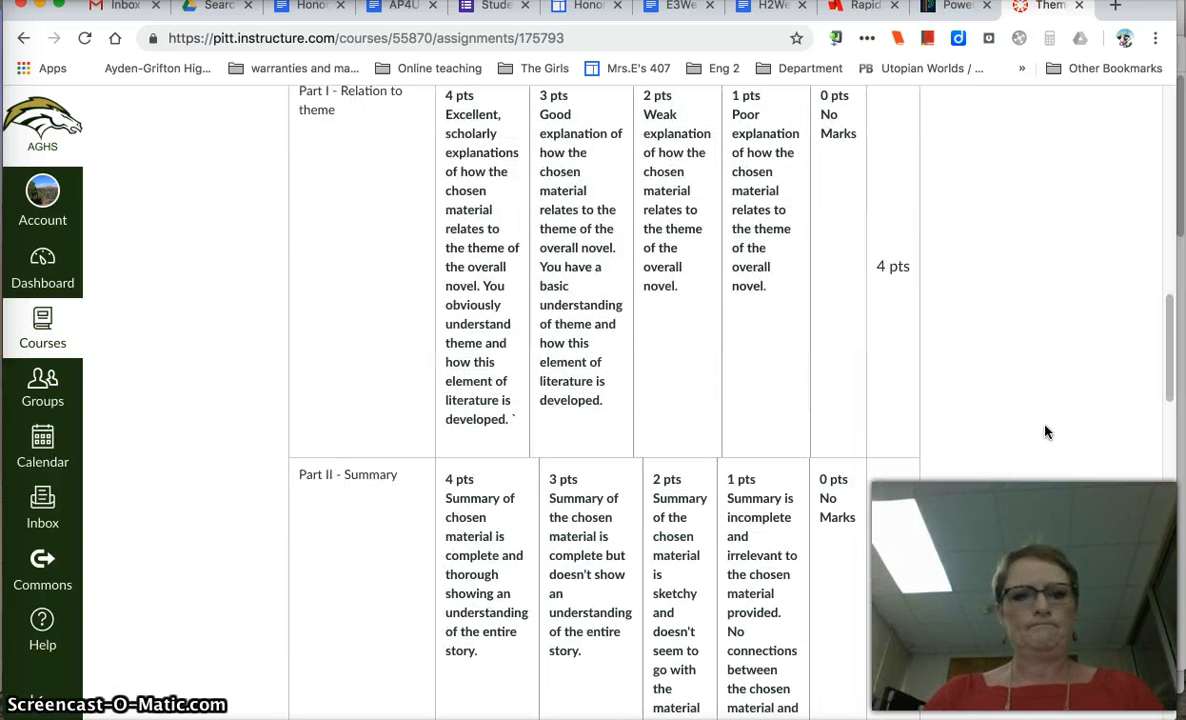
scroll(1046, 432, up, 15)
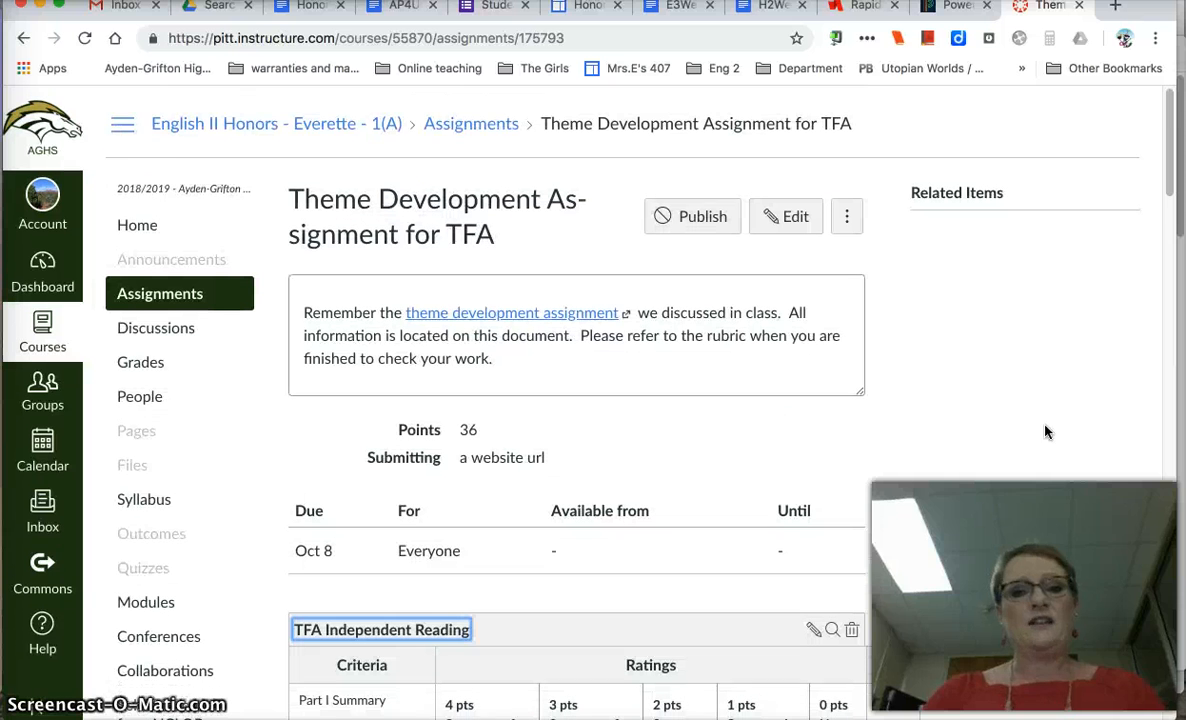
click(703, 212)
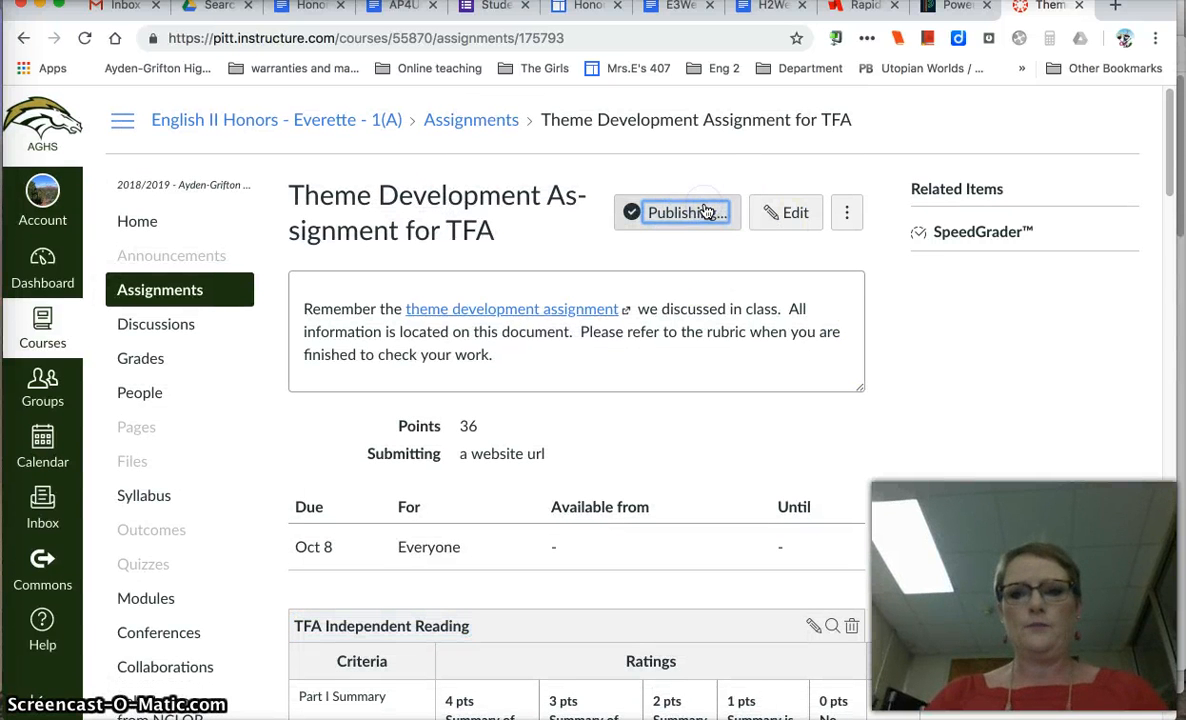
- Open the assignment in SpeedGrader, check the student list and display the grading rubric for the first student
click(971, 233)
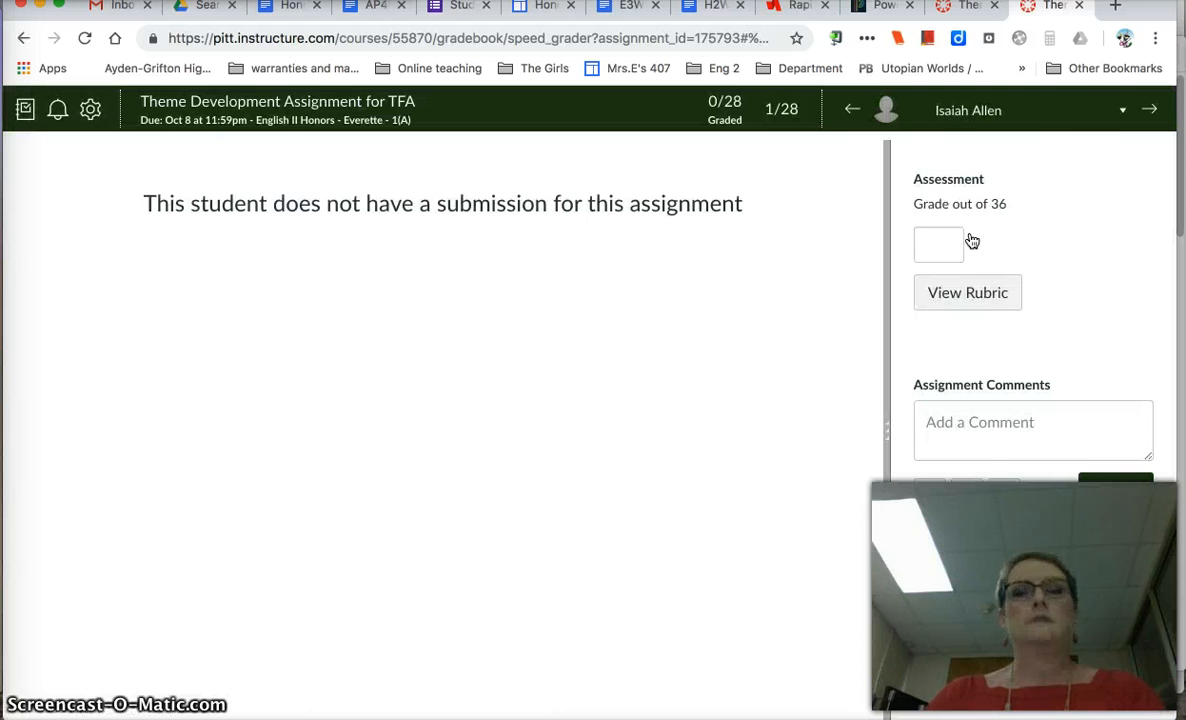
click(1120, 110)
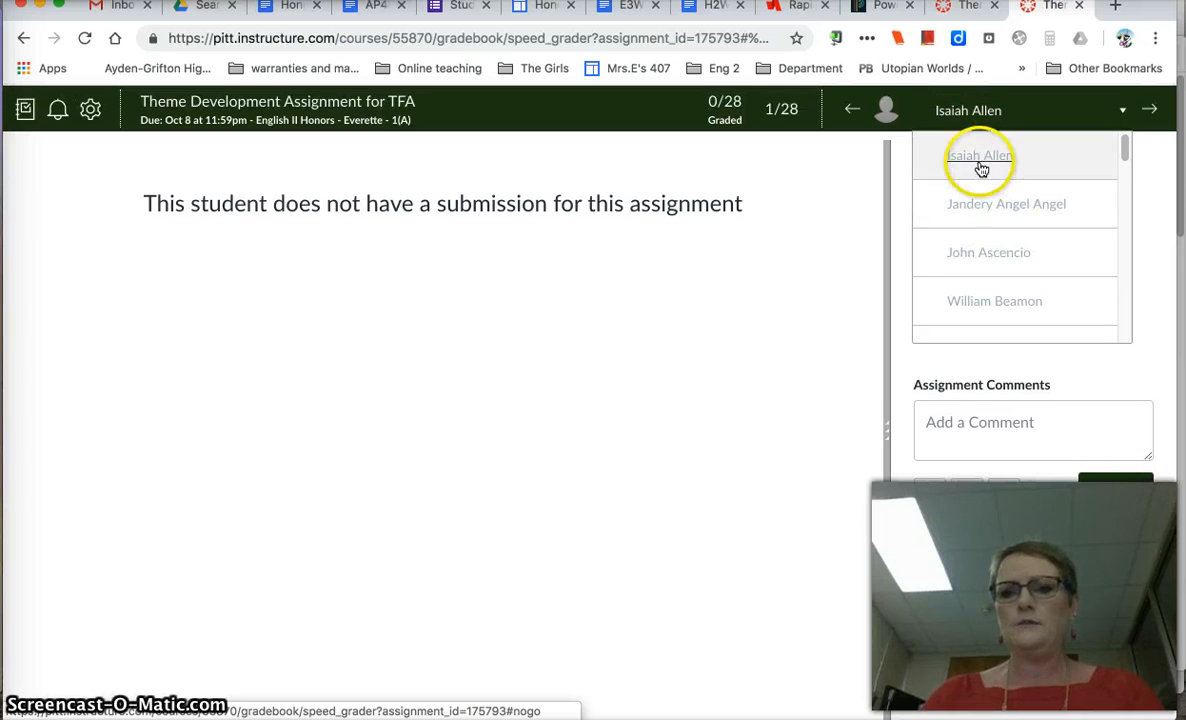
click(751, 367)
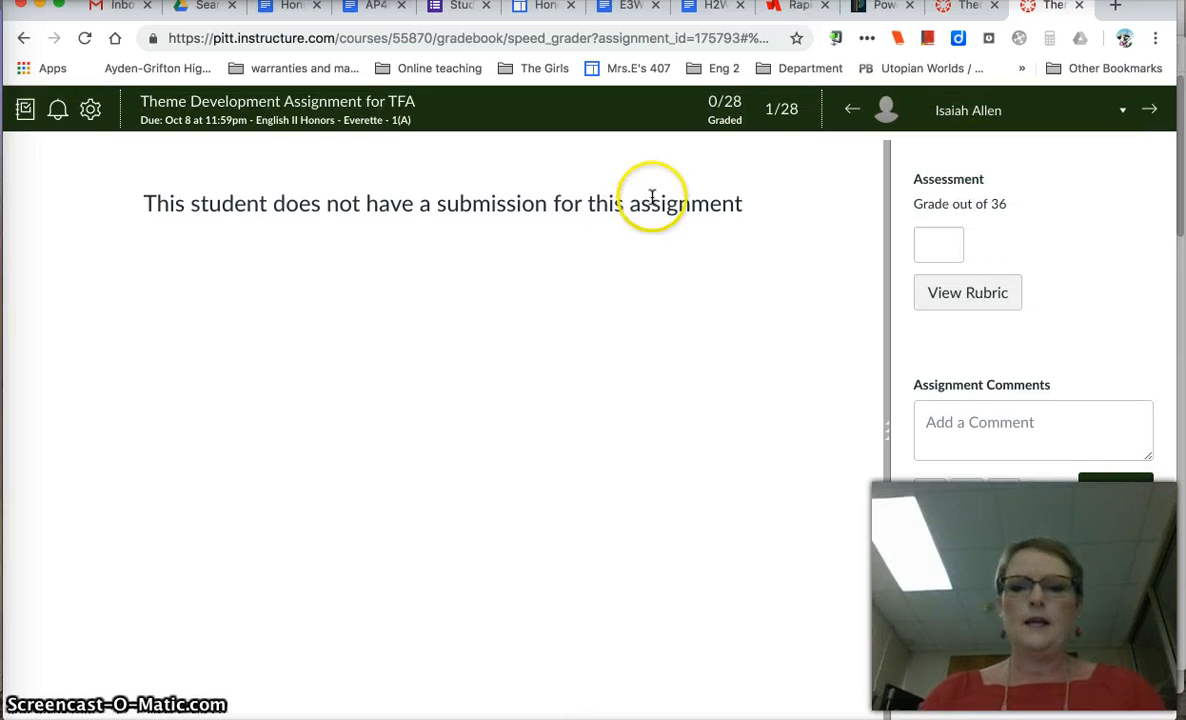
click(977, 303)
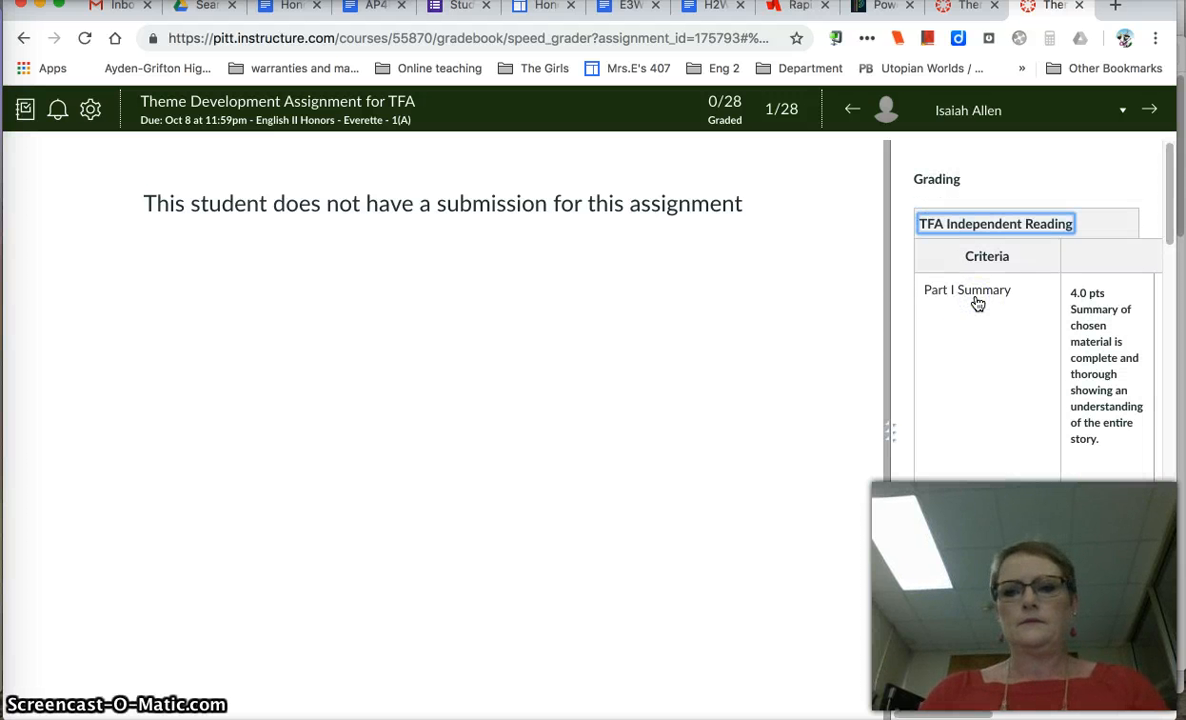
- Rate the first student on every rubric criterion, giving Part I Summary 4 points and Part III - Relation to theme 3 points, and save
click(1112, 418)
scroll(1114, 420, right, 5)
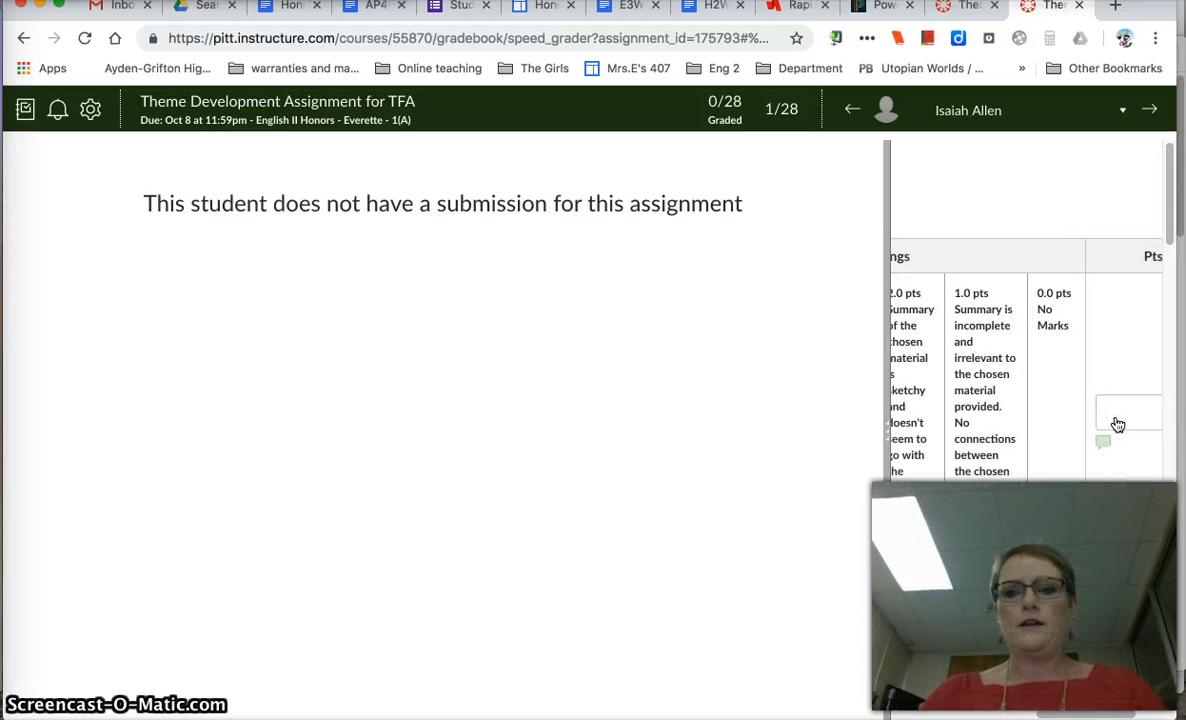
scroll(1116, 424, left, 5)
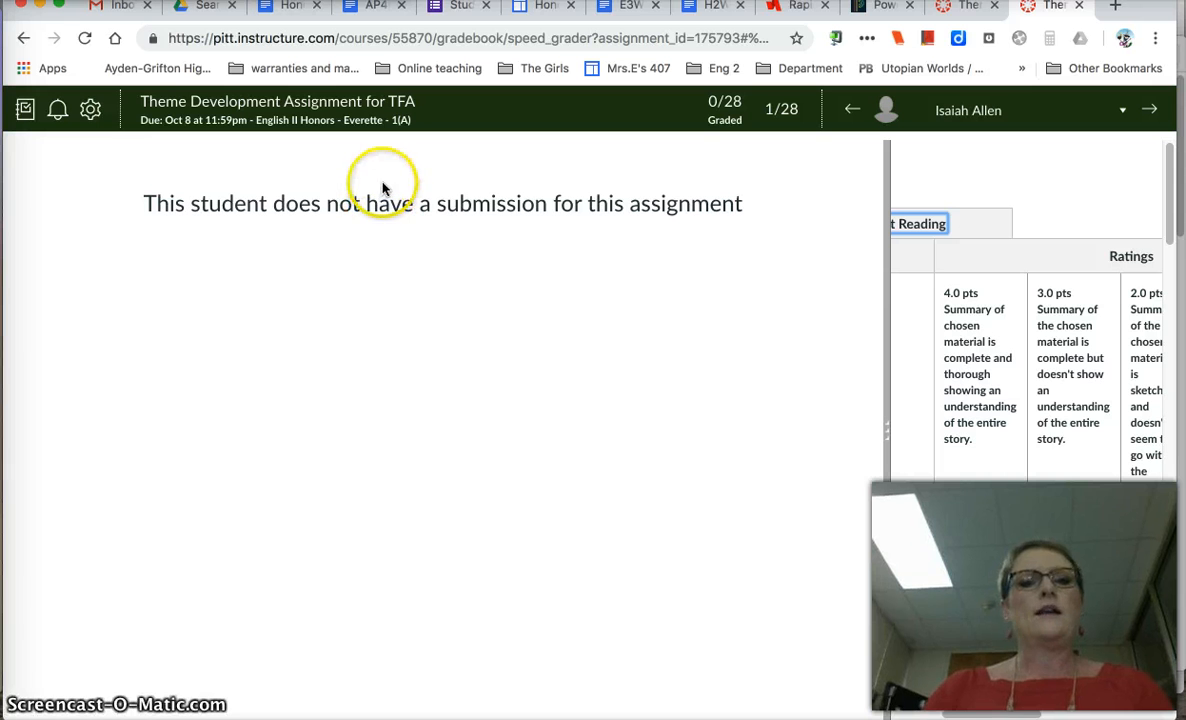
click(1010, 418)
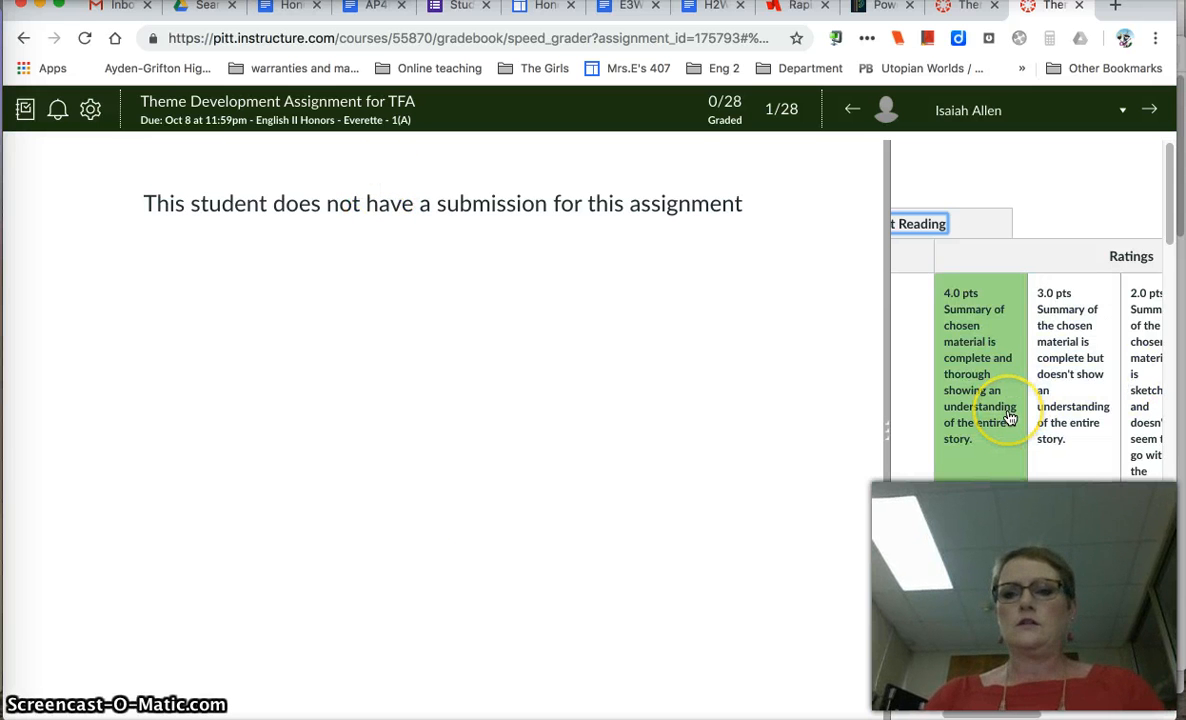
scroll(1087, 619, down, 3)
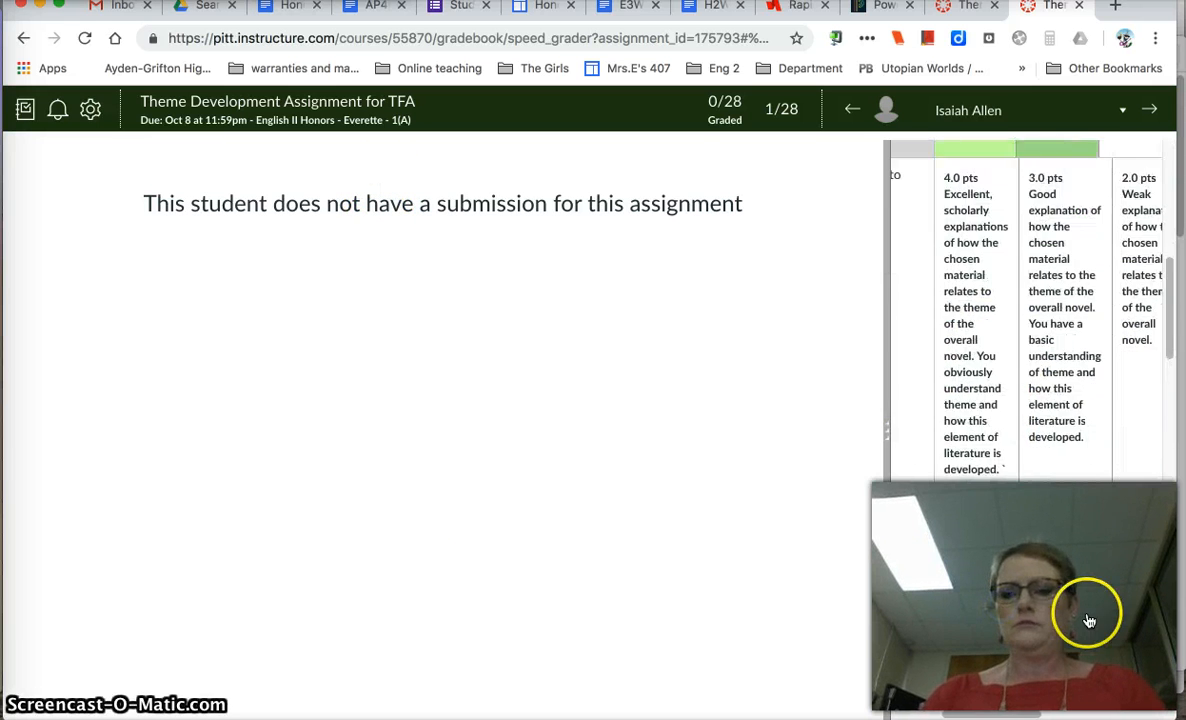
click(1059, 424)
scroll(1069, 612, down, 3)
scroll(1069, 610, down, 1)
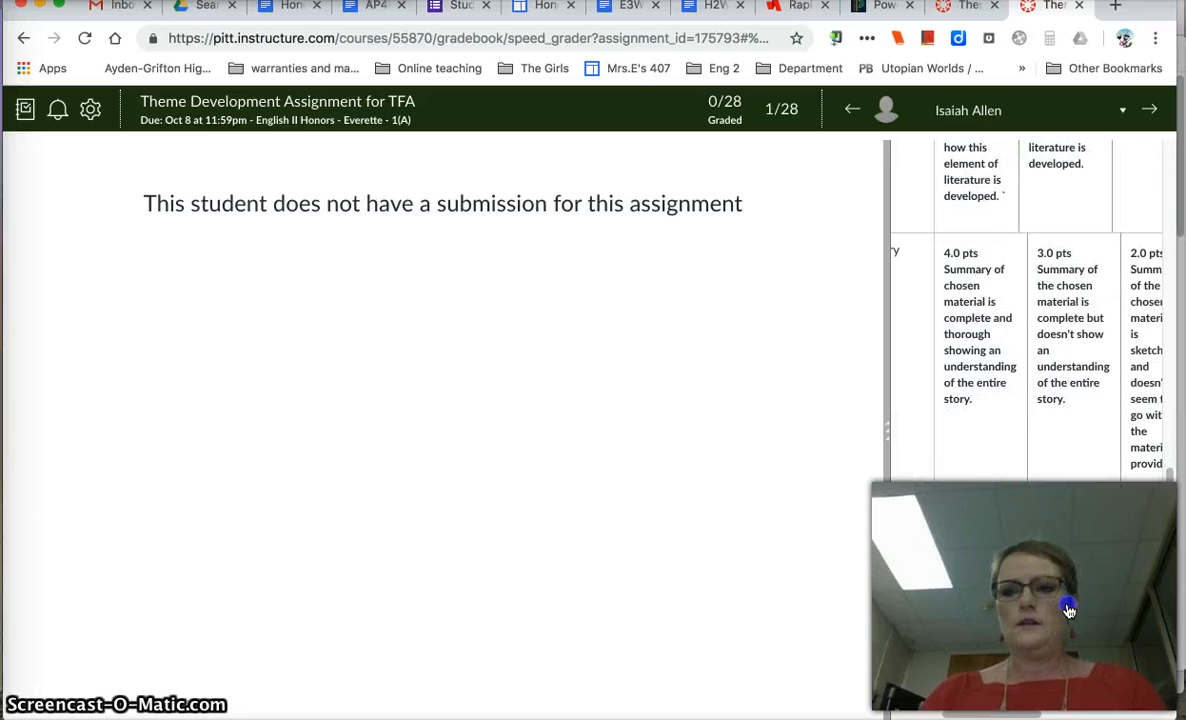
click(977, 224)
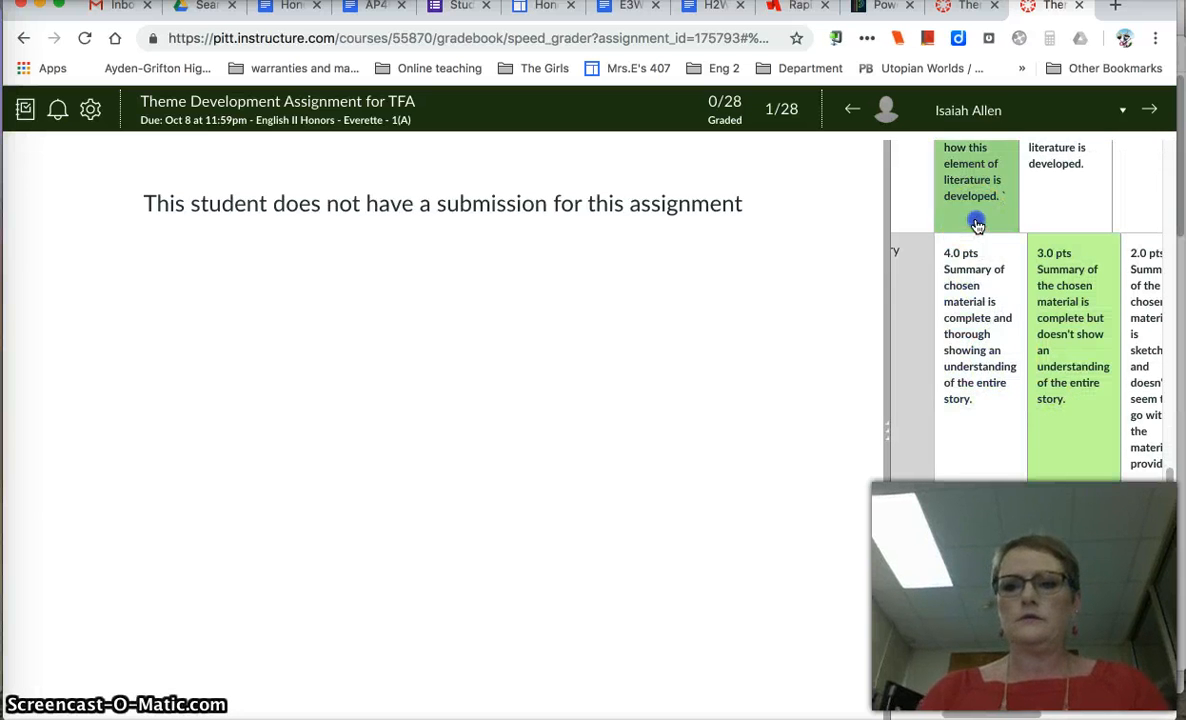
scroll(1072, 522, down, 5)
click(1074, 525)
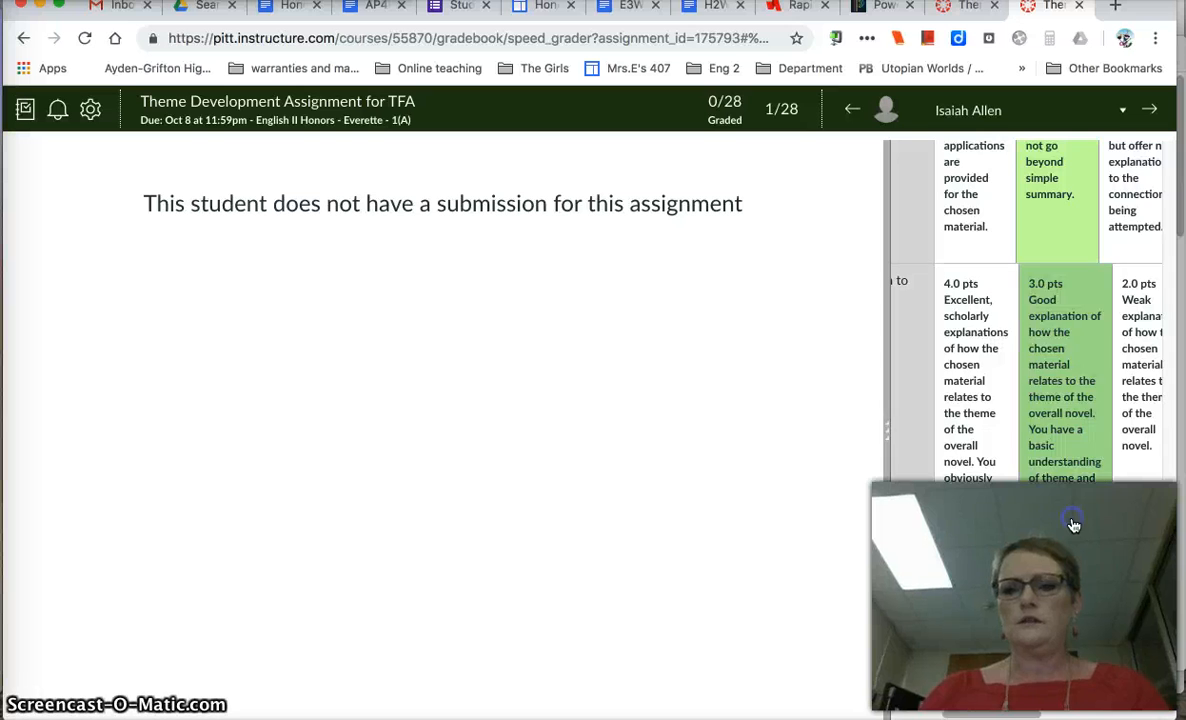
scroll(1027, 682, left, 2)
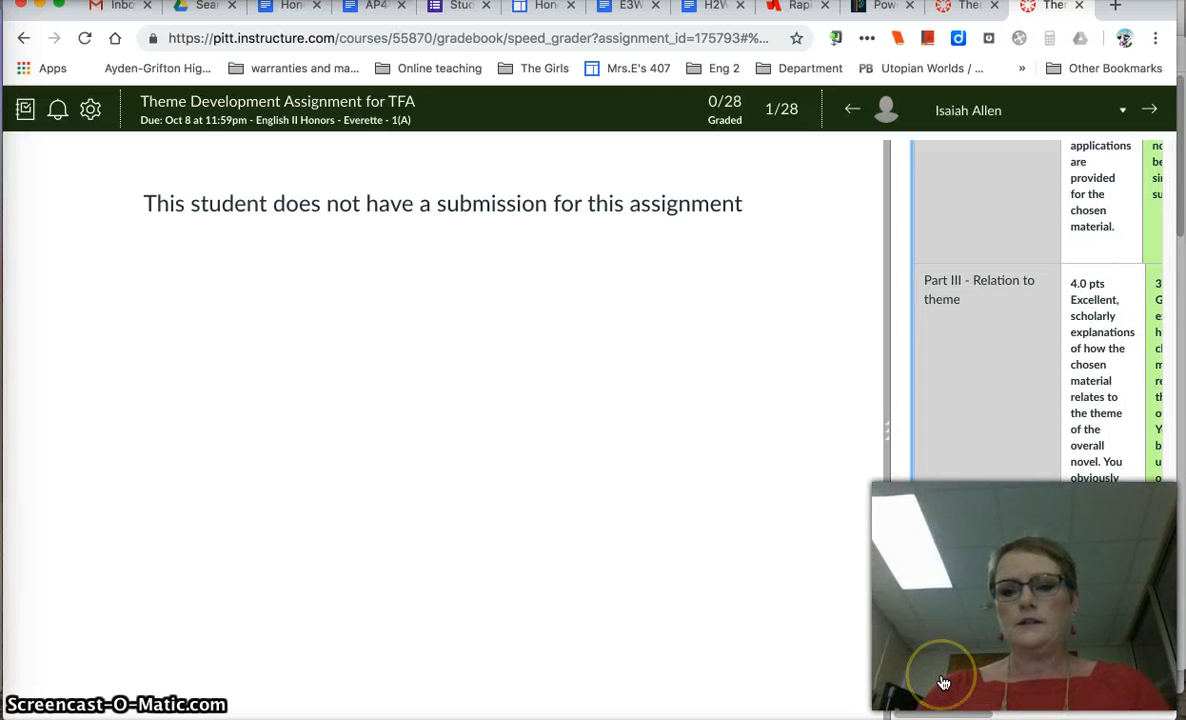
click(943, 683)
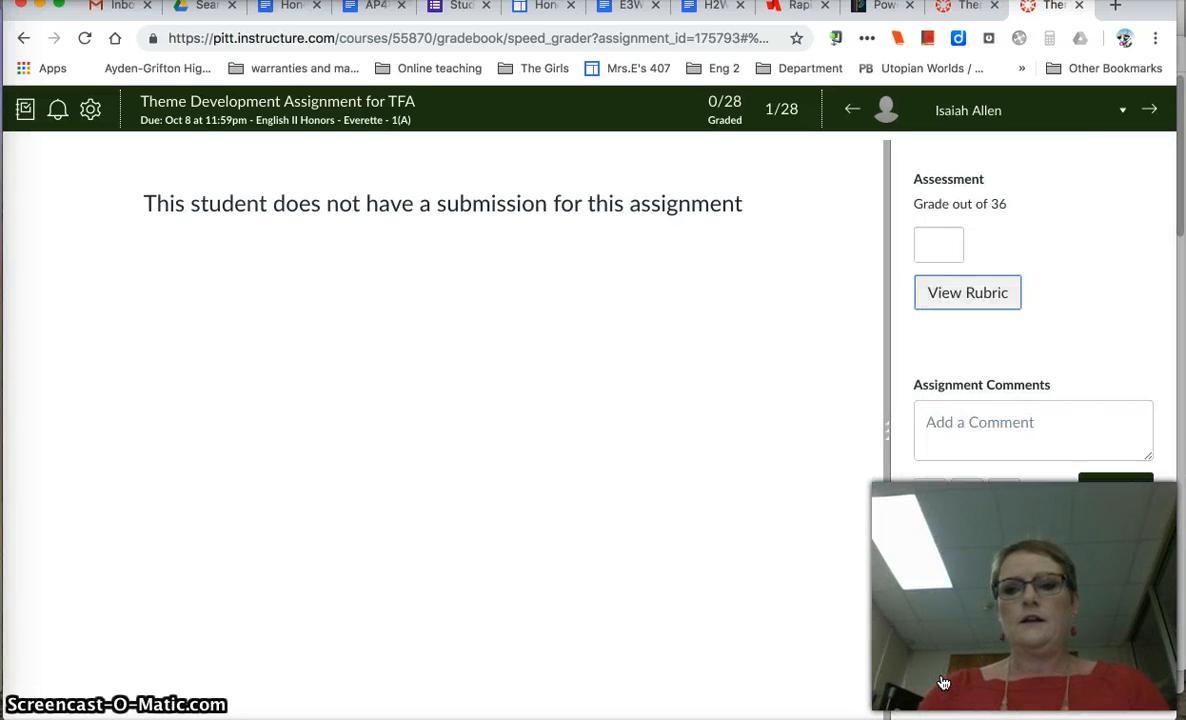
- Reset every criterion in the first student's saved rubric to 0 points (No Marks), save it and clear the assignment grade
click(930, 242)
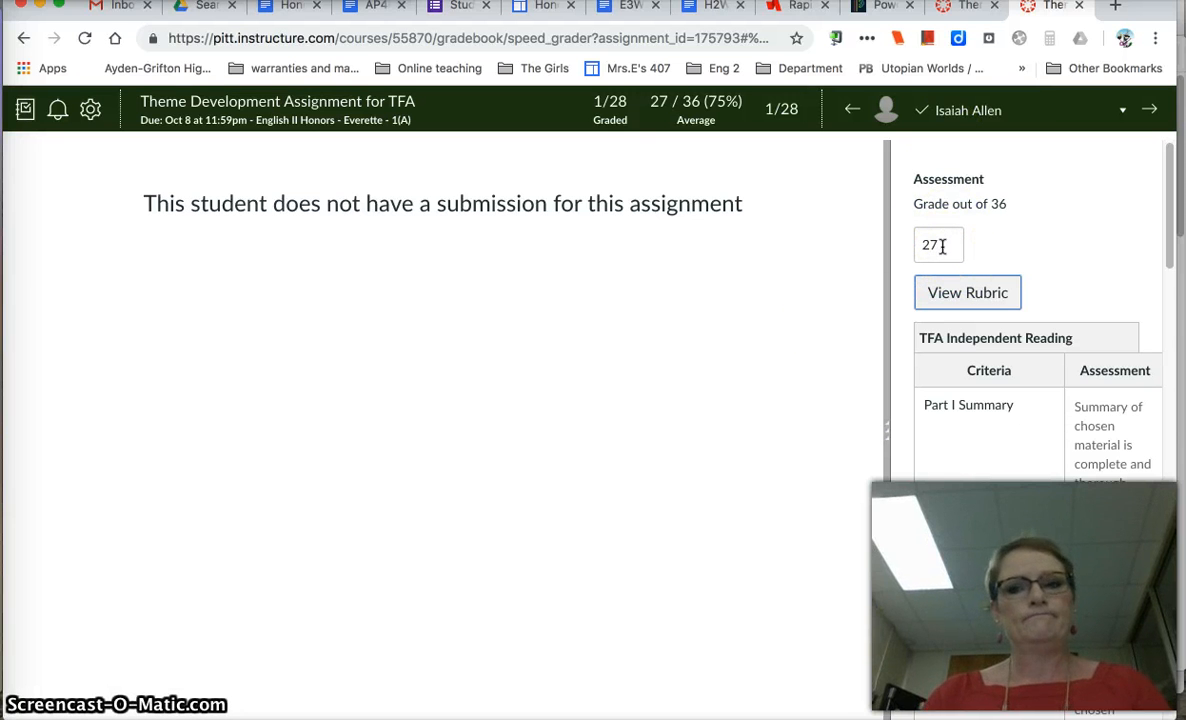
click(990, 290)
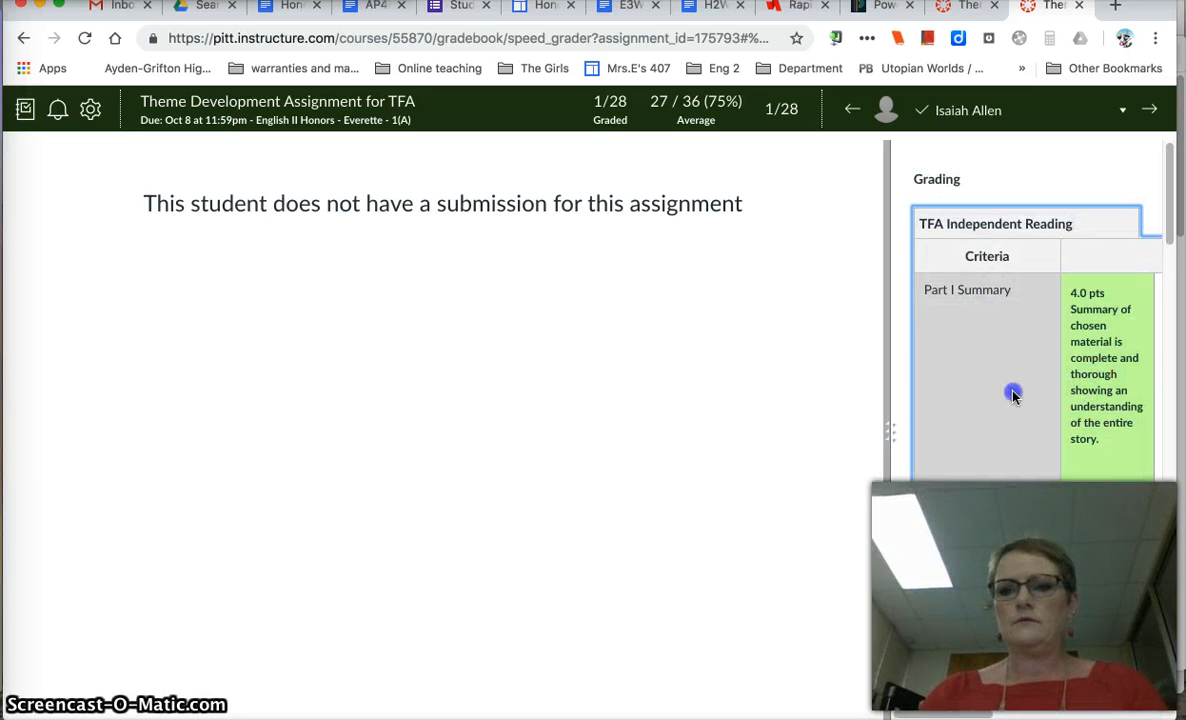
scroll(1072, 397, right, 5)
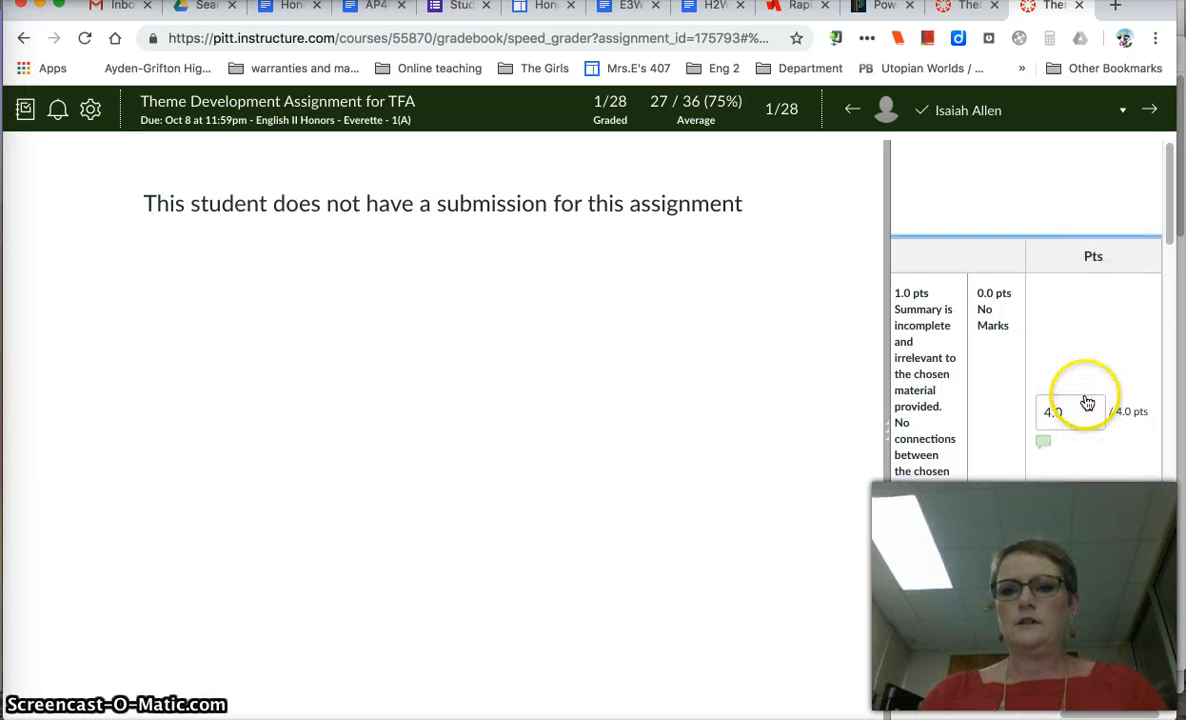
click(1016, 386)
scroll(998, 602, down, 5)
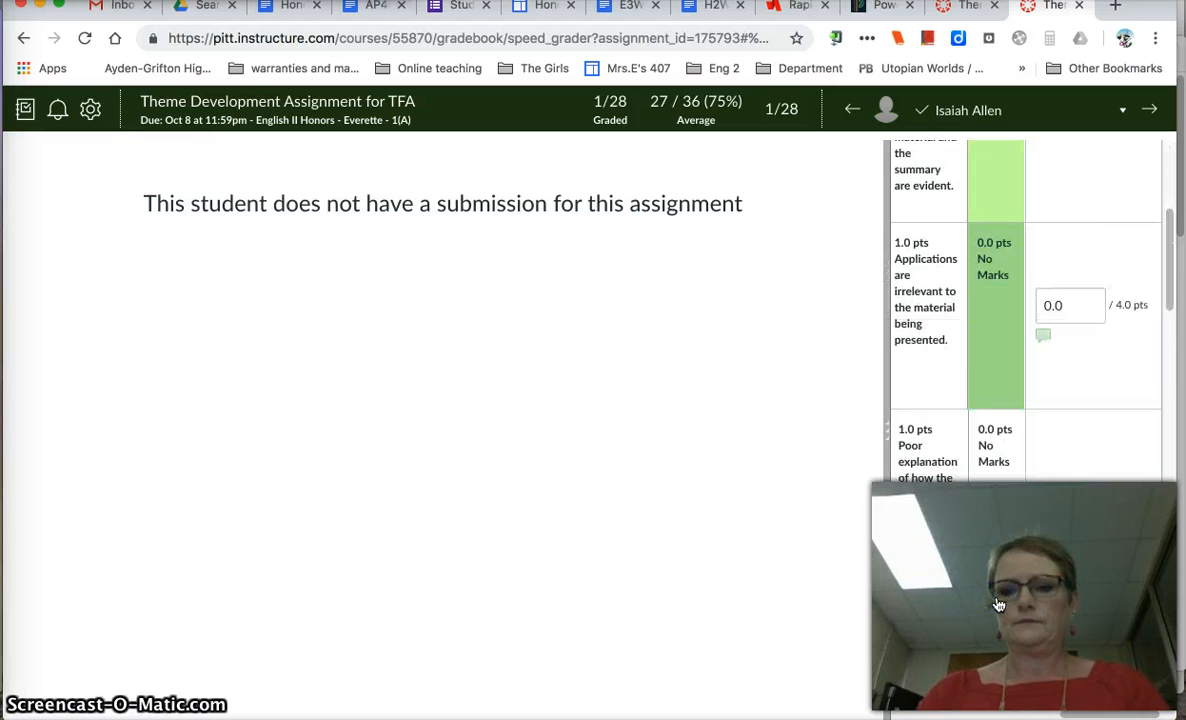
scroll(998, 604, down, 5)
right_click(998, 602)
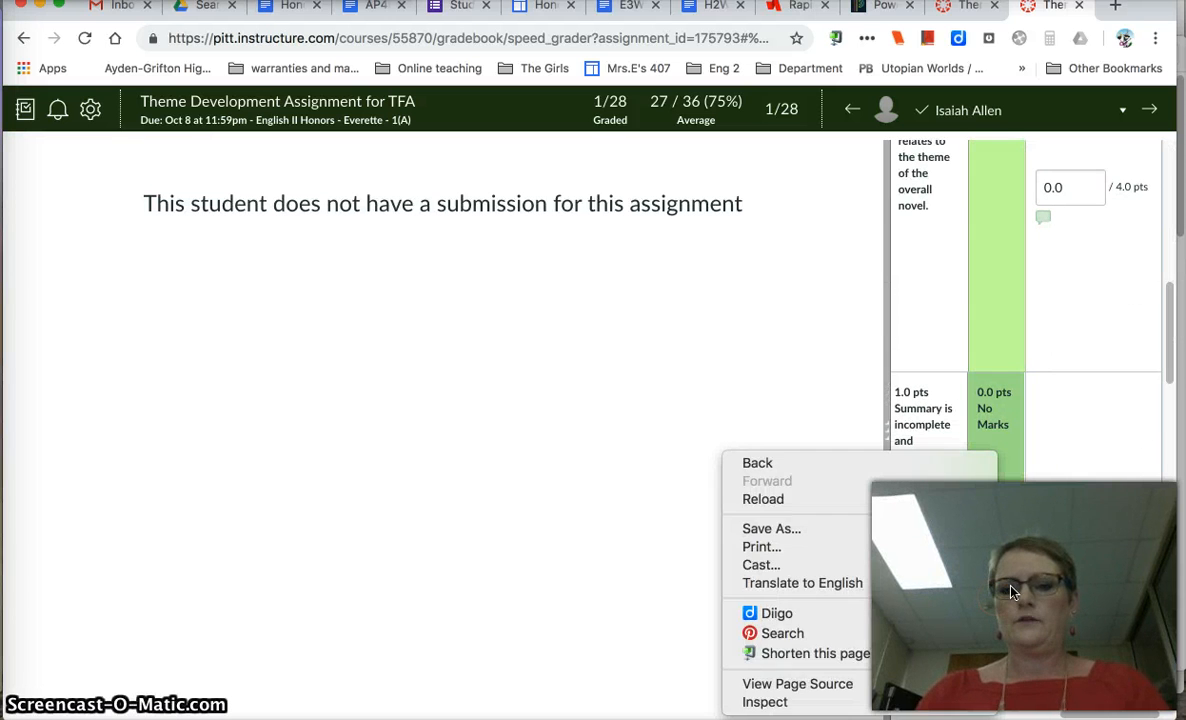
click(1010, 592)
scroll(1007, 592, down, 3)
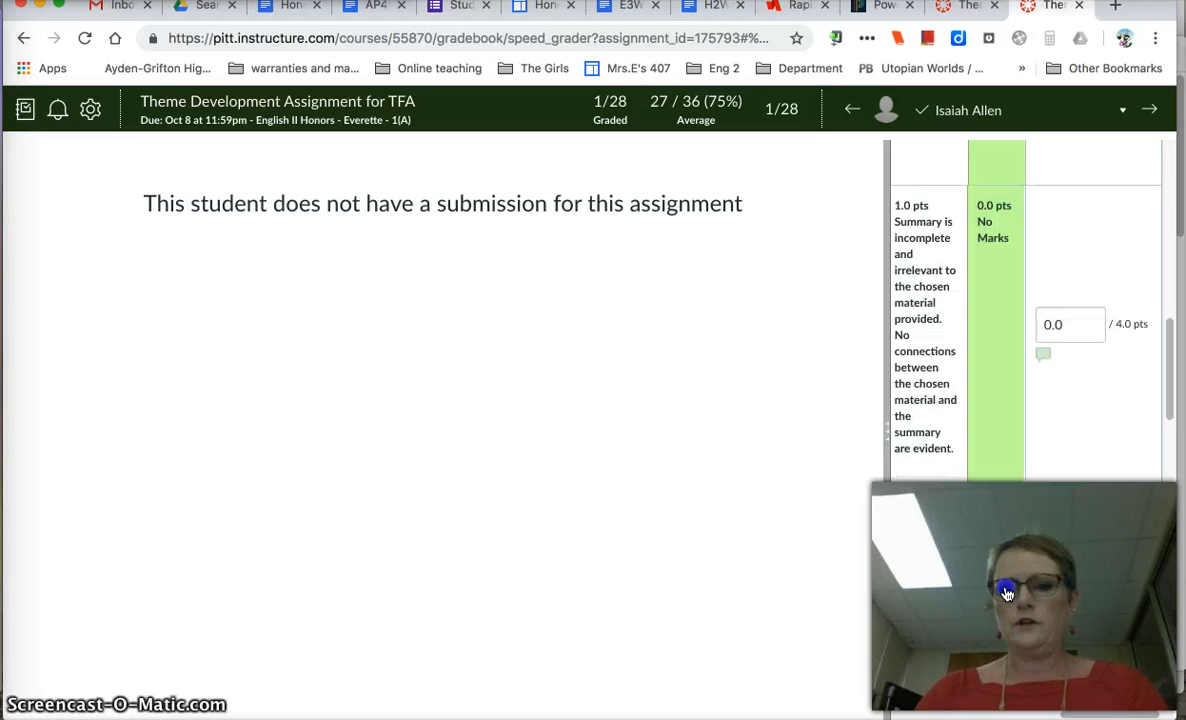
scroll(1007, 594, down, 10)
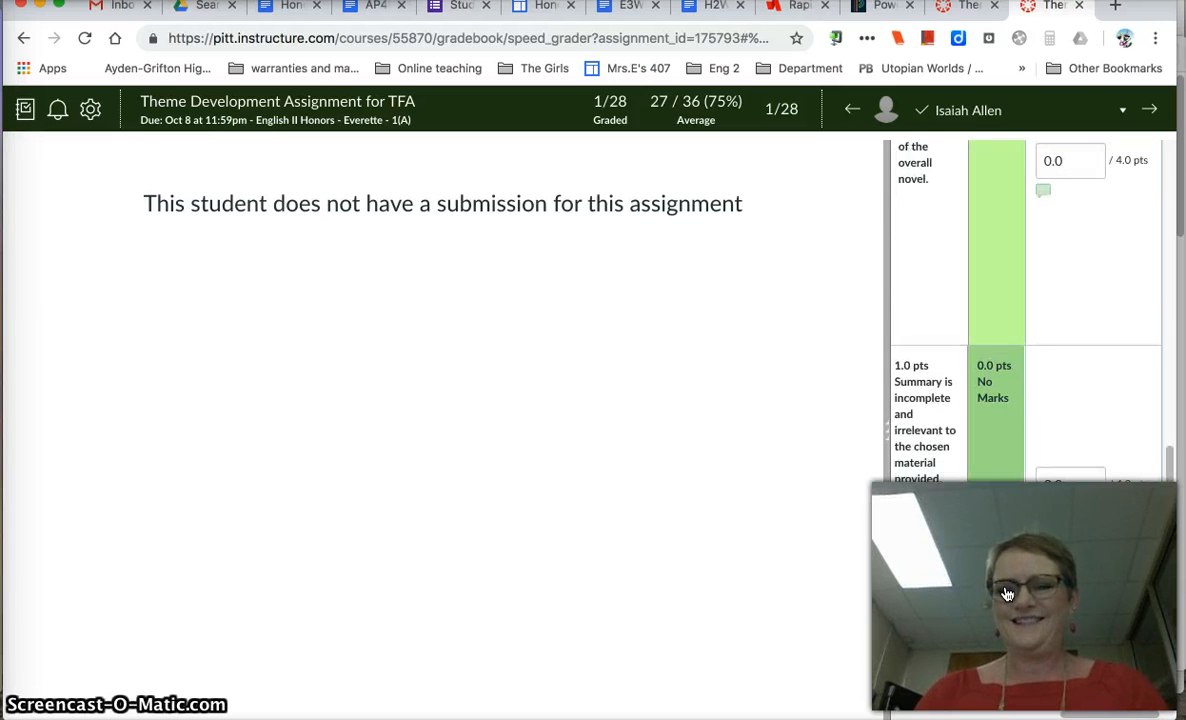
scroll(985, 384, down, 5)
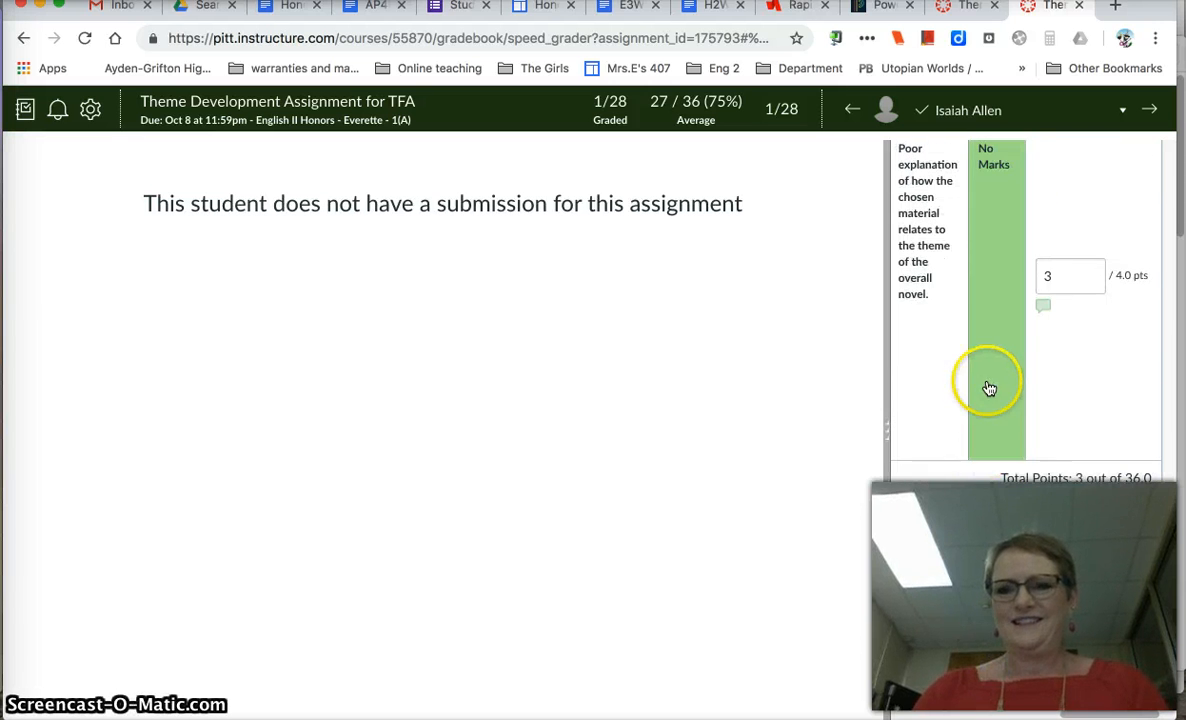
scroll(998, 643, left, 5)
click(927, 532)
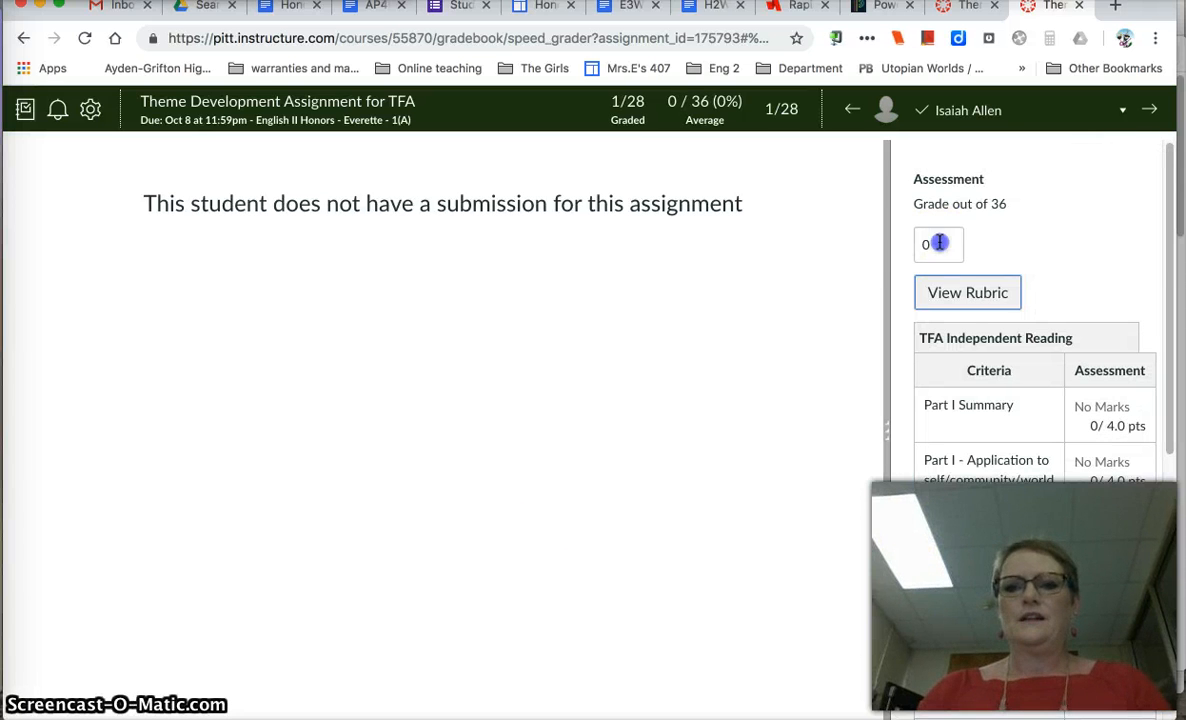
key(BackSpace)
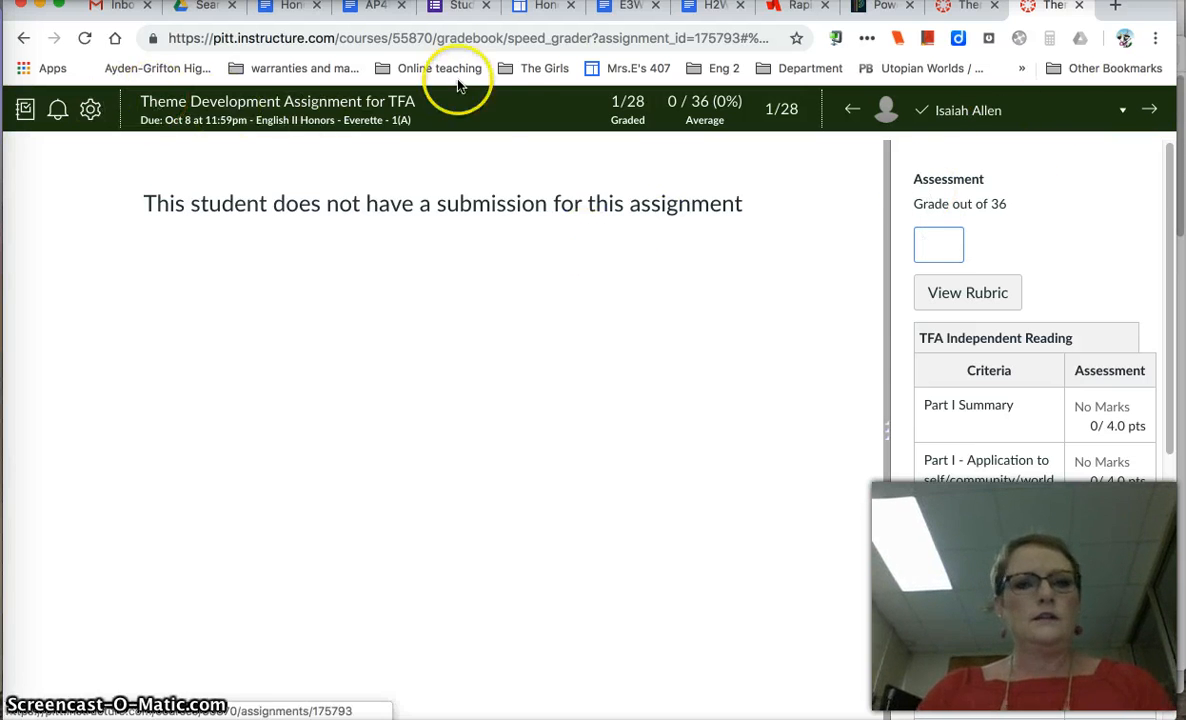
- Return to the English II Honors course page and publish the Things Fall Apart Independent Reading Assignment module
click(369, 120)
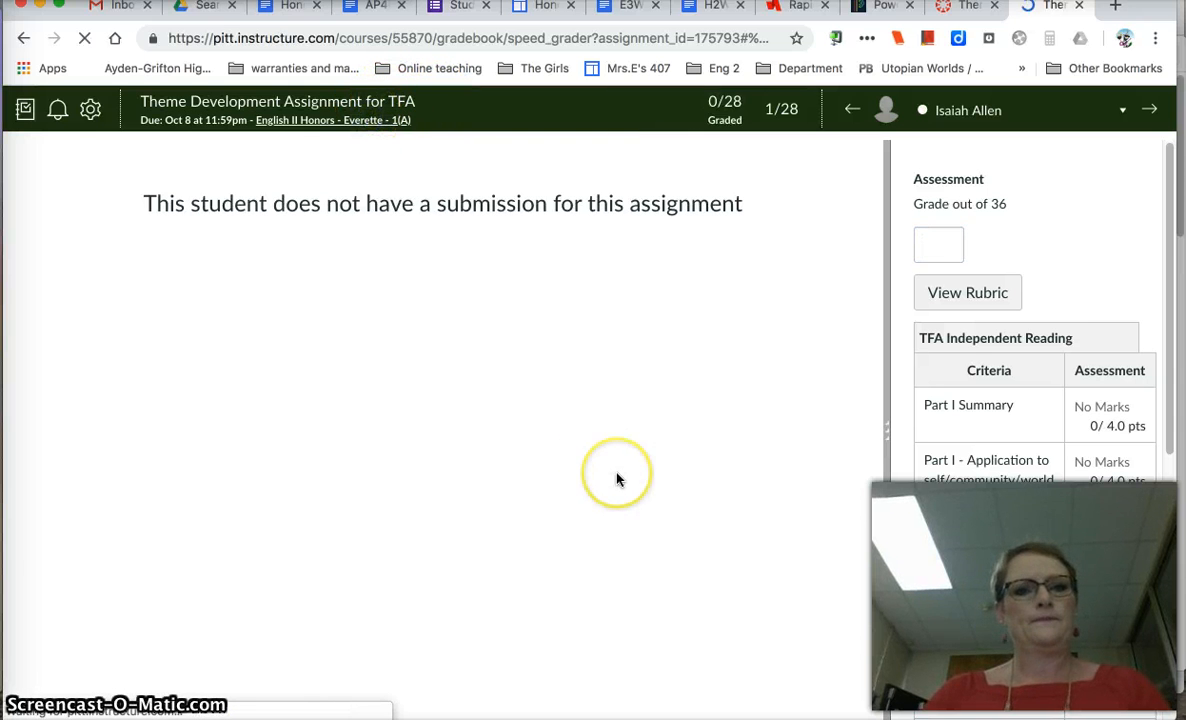
scroll(617, 479, down, 3)
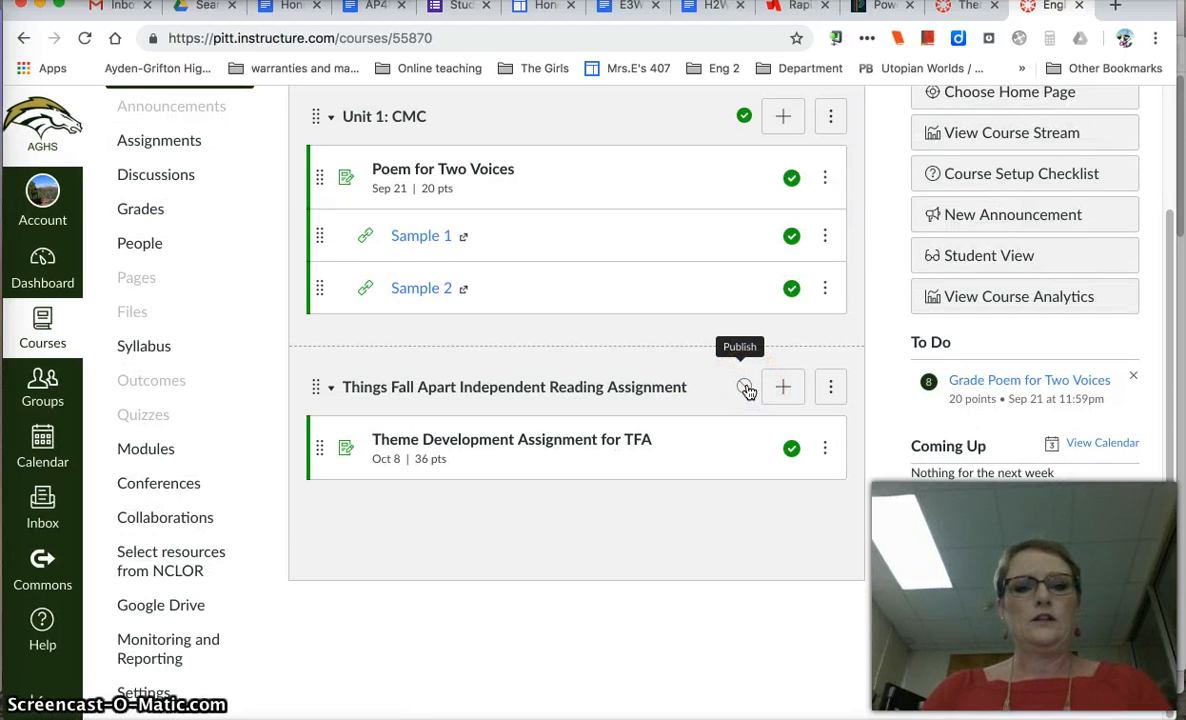
click(742, 388)
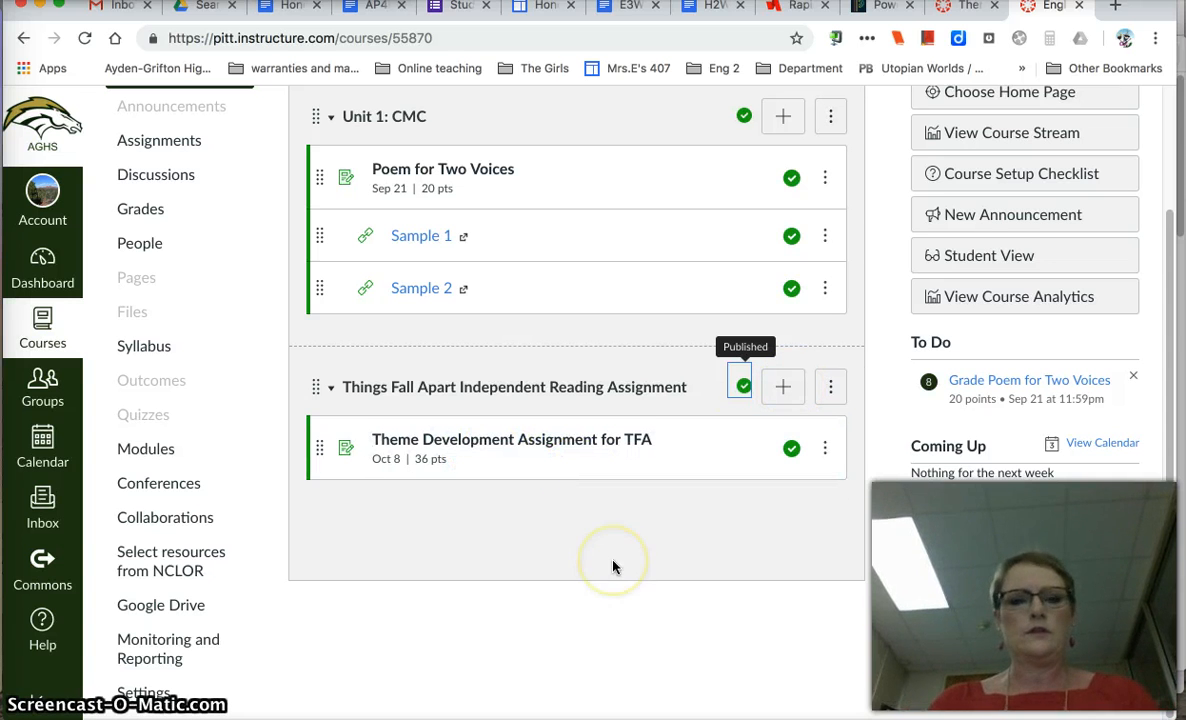
scroll(614, 567, up, 1)
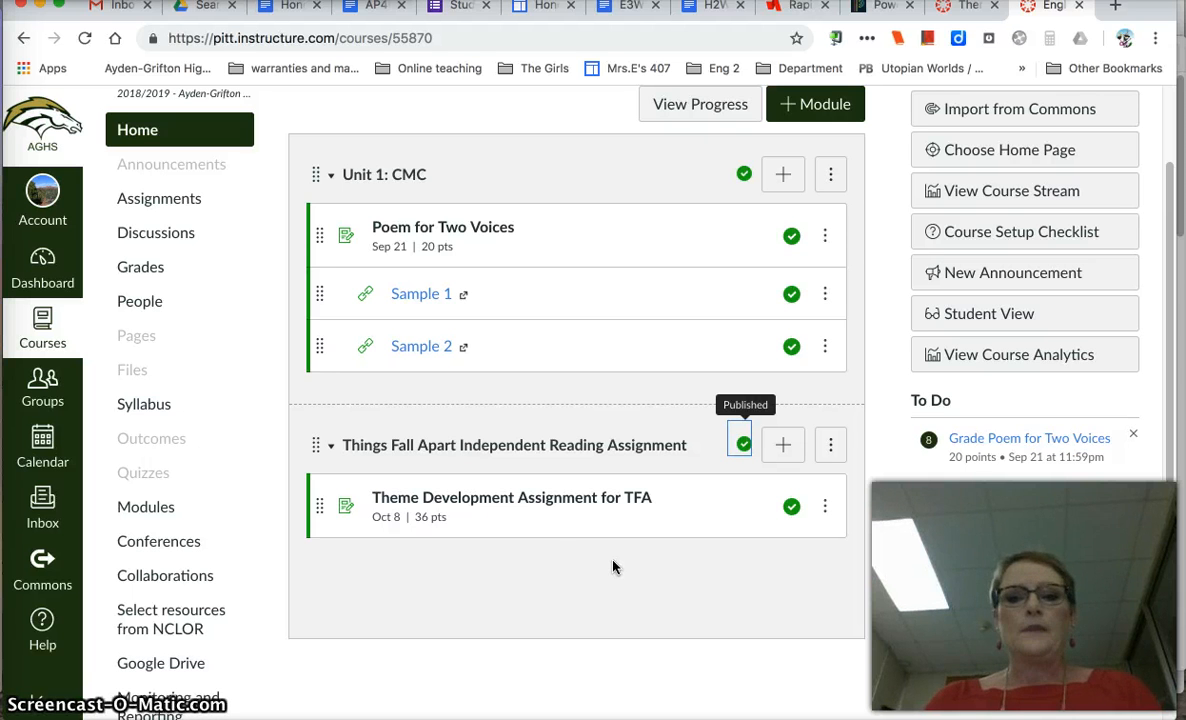